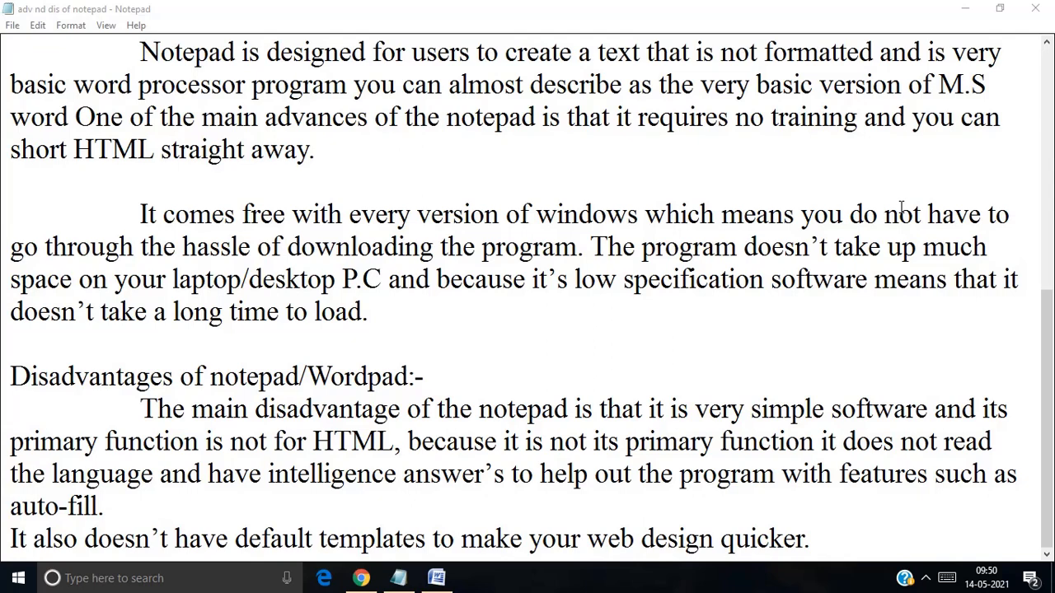
Review the Notepad text on advantages and disadvantages back to its beginning and minimise the window
{"action": "left_click", "coordinate": [7, 534]}
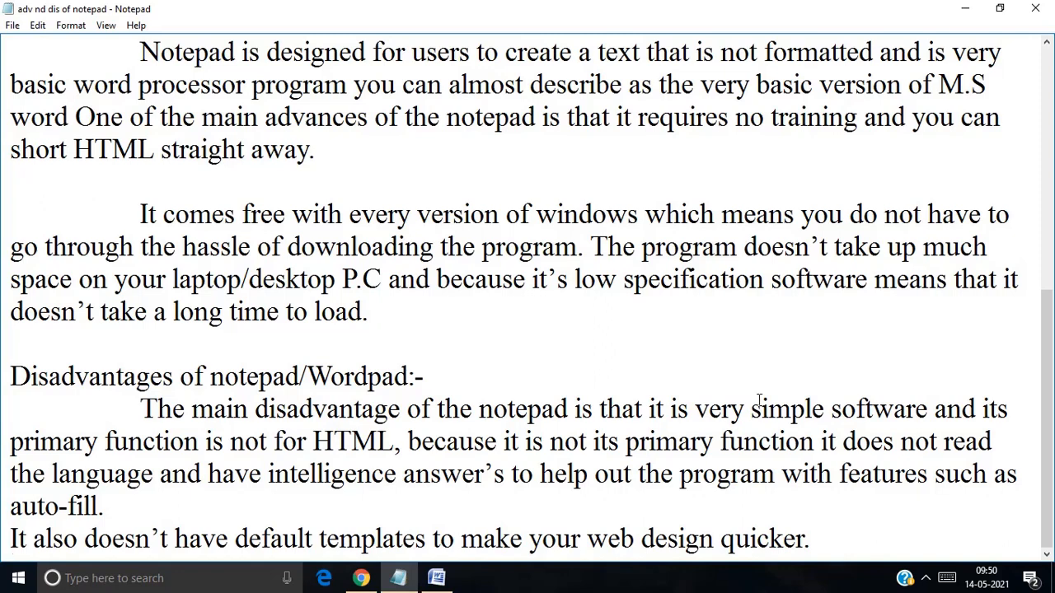
{"action": "left_click_drag", "start_coordinate": [1048, 397], "coordinate": [1048, 140]}
{"action": "left_click", "coordinate": [971, 9]}
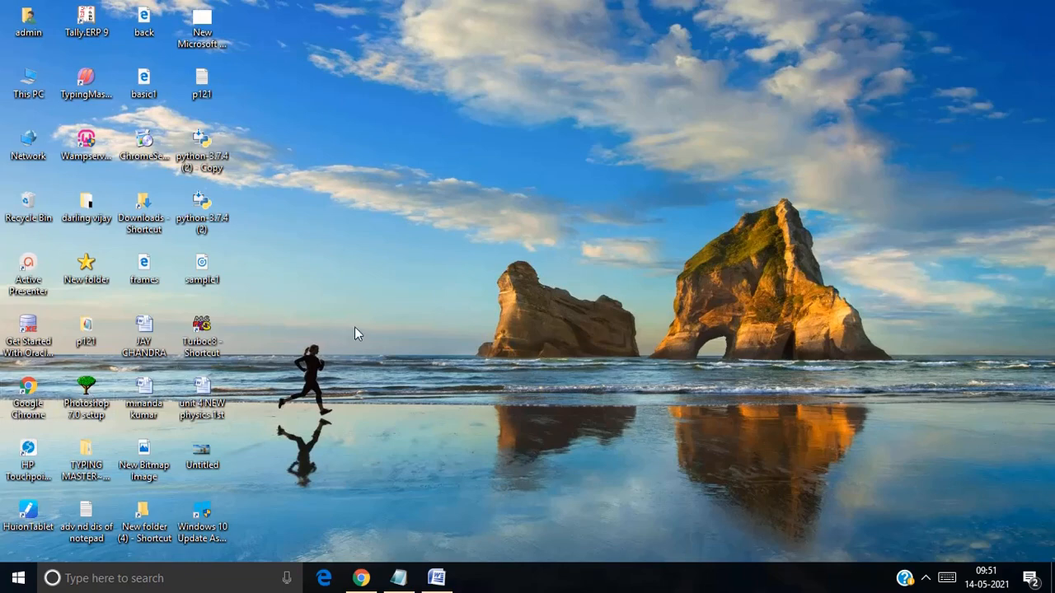
{"action": "double_click", "coordinate": [39, 404]}
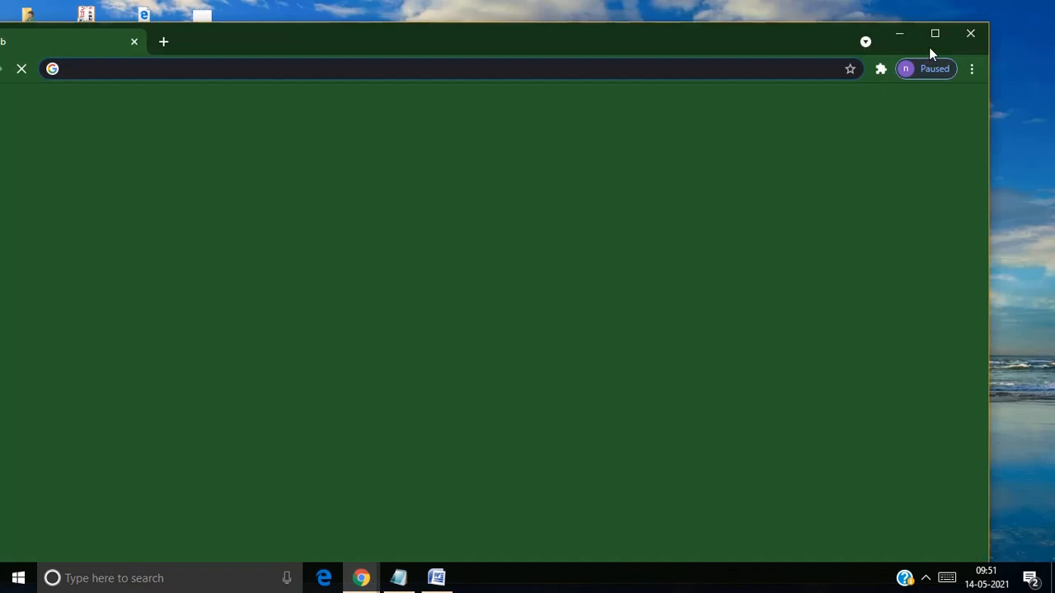
{"action": "left_click", "coordinate": [934, 33]}
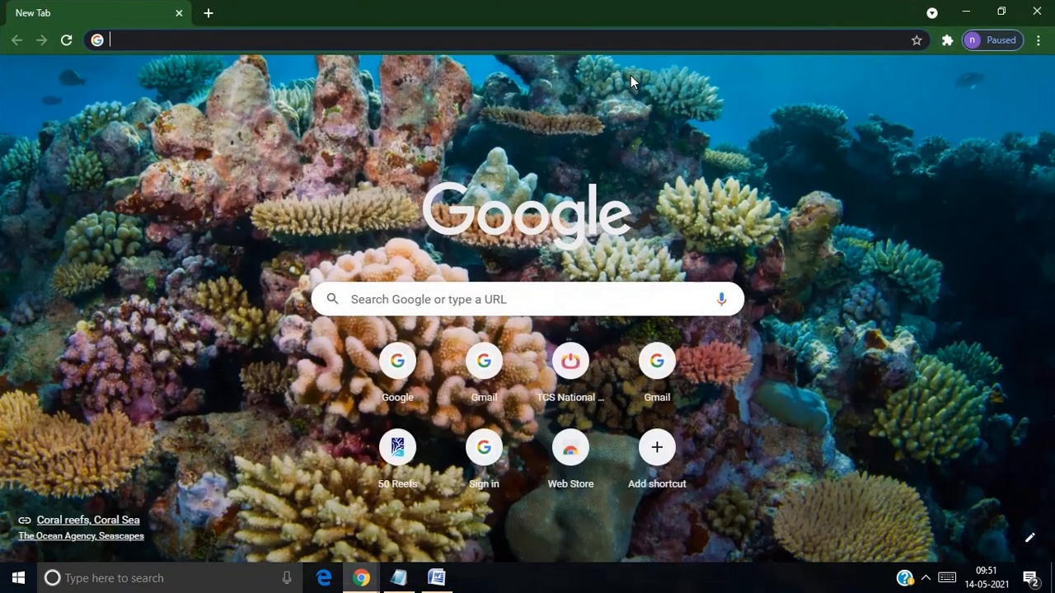
{"action": "type", "text": "www.google.com"}
{"action": "key", "text": "Return"}
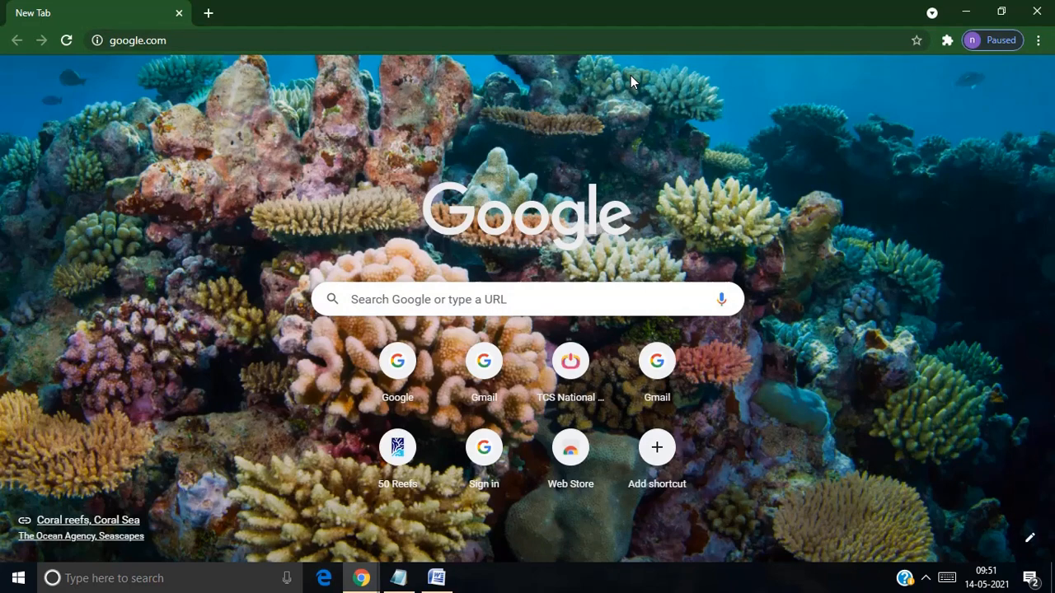
{"action": "left_click", "coordinate": [549, 37]}
{"action": "left_click", "coordinate": [549, 37]}
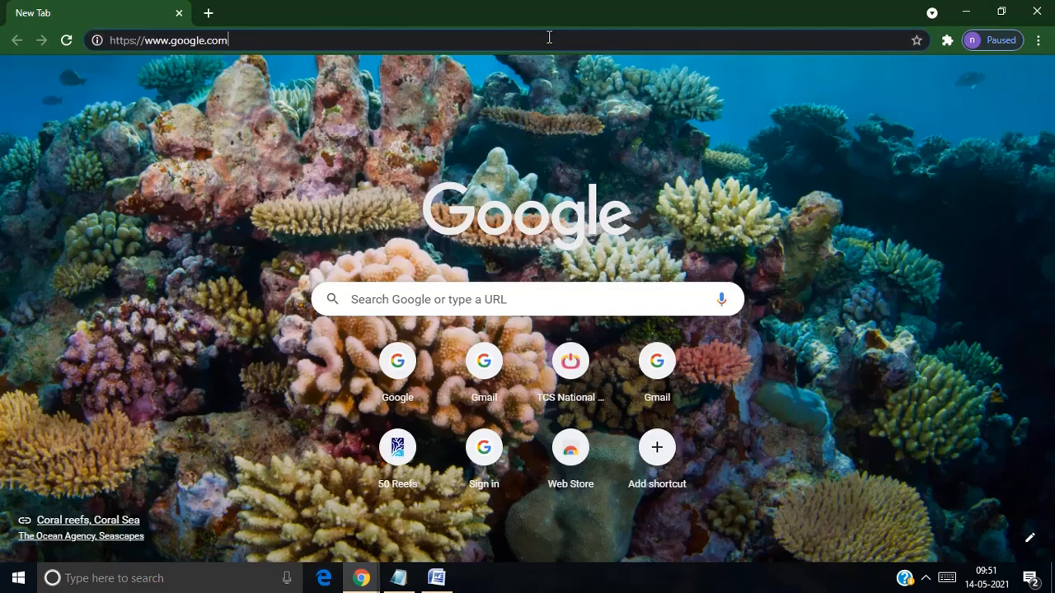
{"action": "key", "text": "Return"}
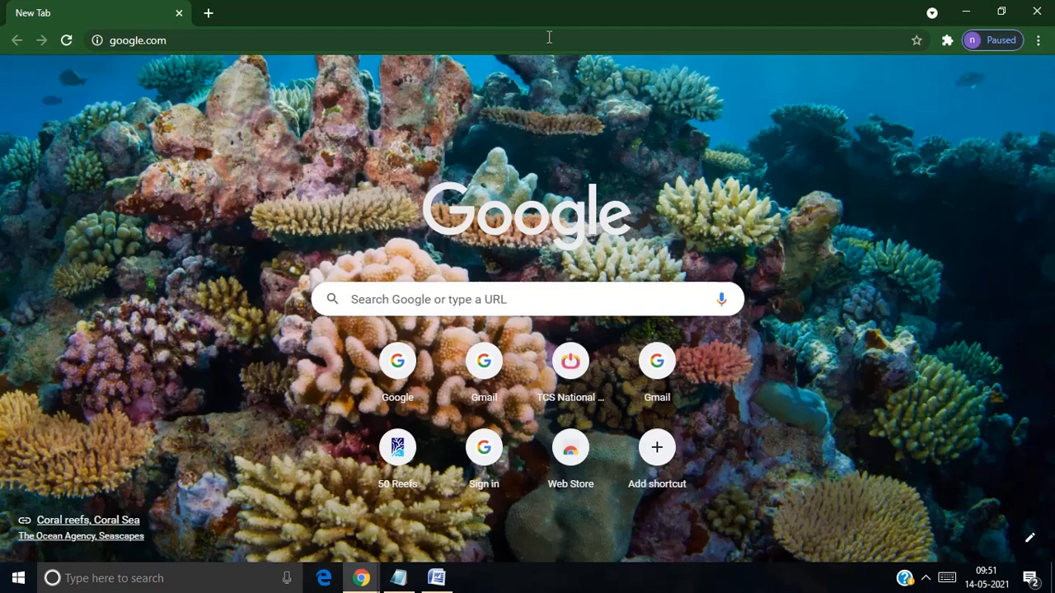
Replace the web address with a search for "microsoft office download"
{"action": "double_click", "coordinate": [549, 37]}
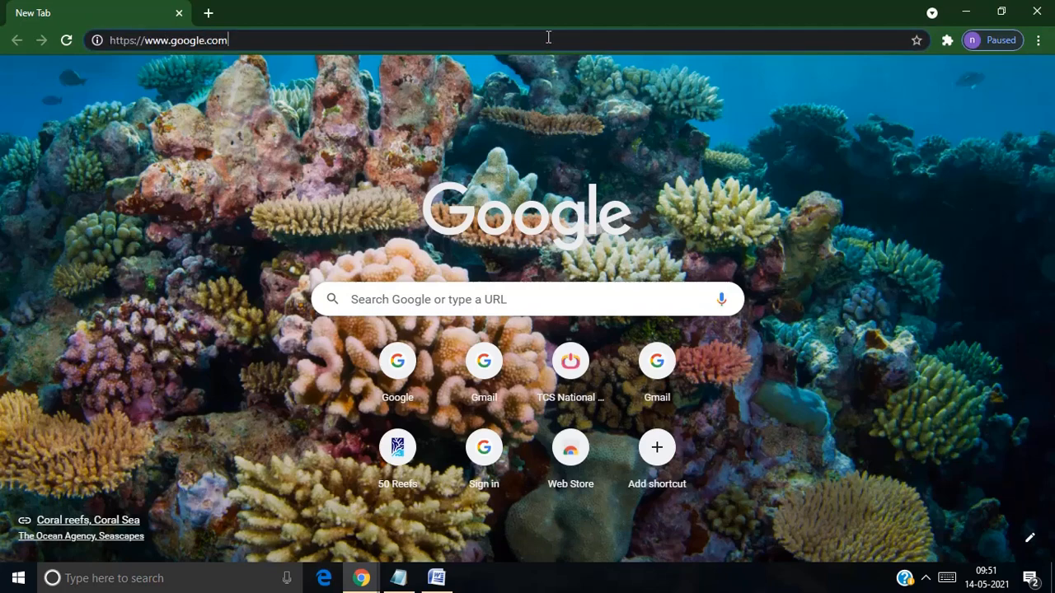
{"action": "double_click", "coordinate": [548, 37]}
{"action": "key", "text": "BackSpace"}
{"action": "key", "text": "BackSpace"}
{"action": "key", "text": "BackSpace"}
{"action": "key", "text": "BackSpace"}
{"action": "key", "text": "BackSpace"}
{"action": "key", "text": "BackSpace"}
{"action": "key", "text": "BackSpace"}
{"action": "key", "text": "BackSpace"}
{"action": "key", "text": "BackSpace"}
{"action": "key", "text": "BackSpace"}
{"action": "key", "text": "BackSpace"}
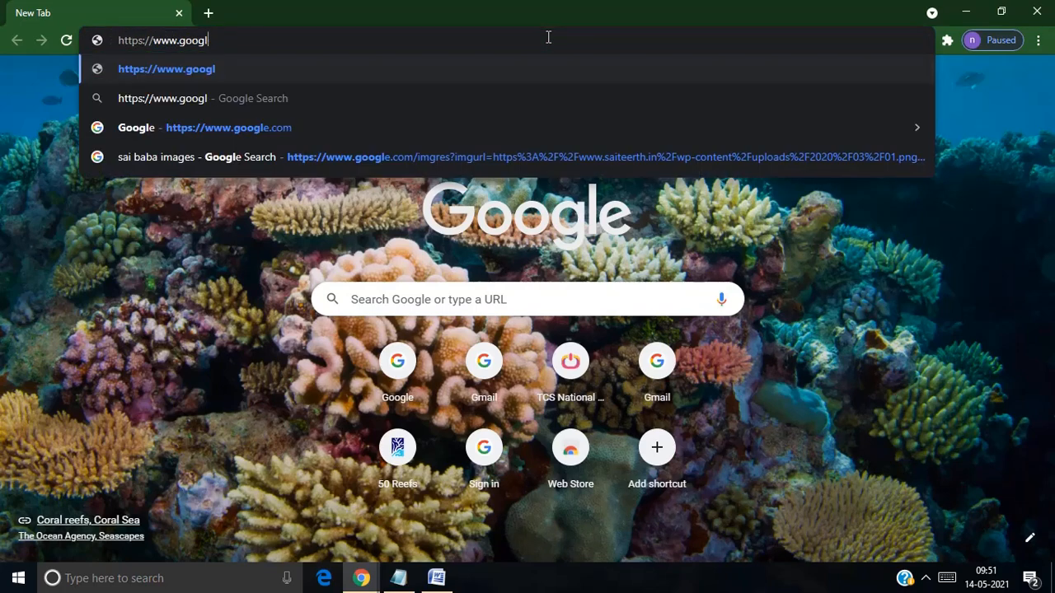
{"action": "key", "text": "BackSpace"}
{"action": "key", "text": "BackSpace"}
{"action": "key", "text": "BackSpace"}
{"action": "key", "text": "BackSpace"}
{"action": "key", "text": "BackSpace"}
{"action": "key", "text": "BackSpace"}
{"action": "key", "text": "BackSpace"}
{"action": "key", "text": "BackSpace"}
{"action": "key", "text": "BackSpace"}
{"action": "type", "text": "micro"}
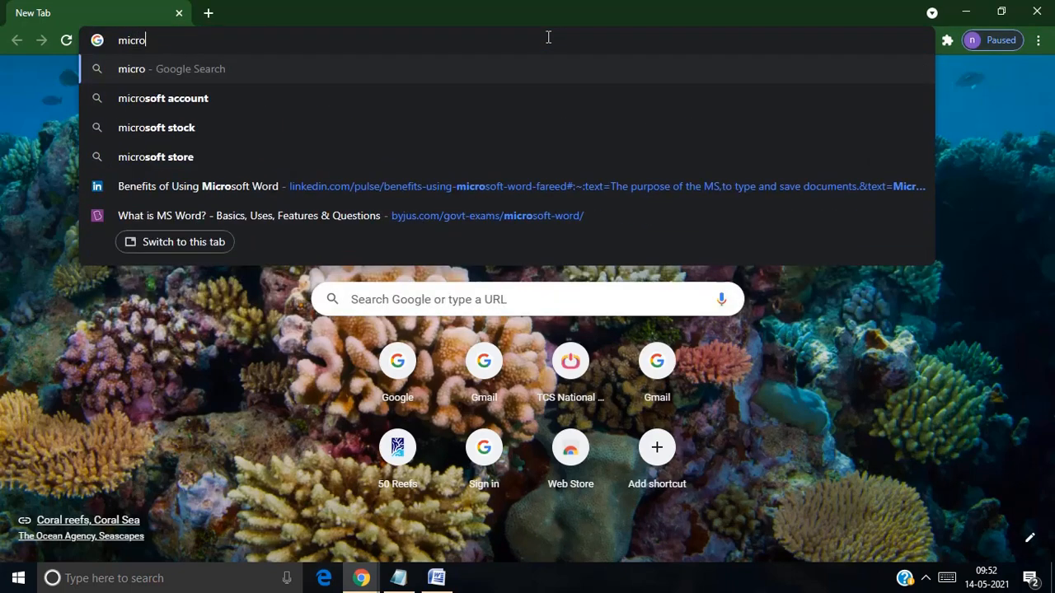
{"action": "type", "text": "soft"}
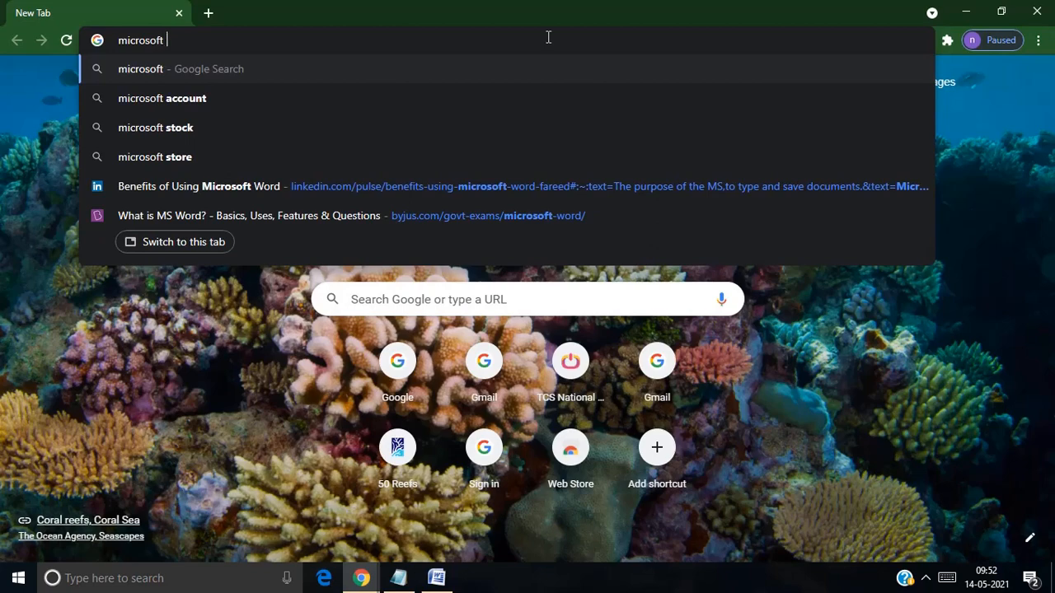
{"action": "type", "text": " office"}
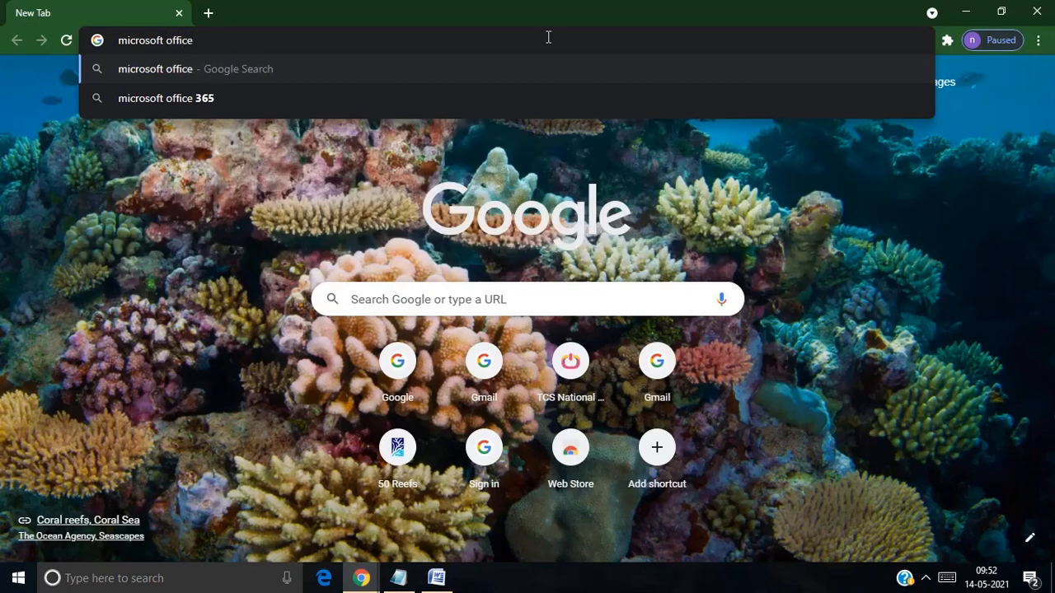
{"action": "type", "text": " download"}
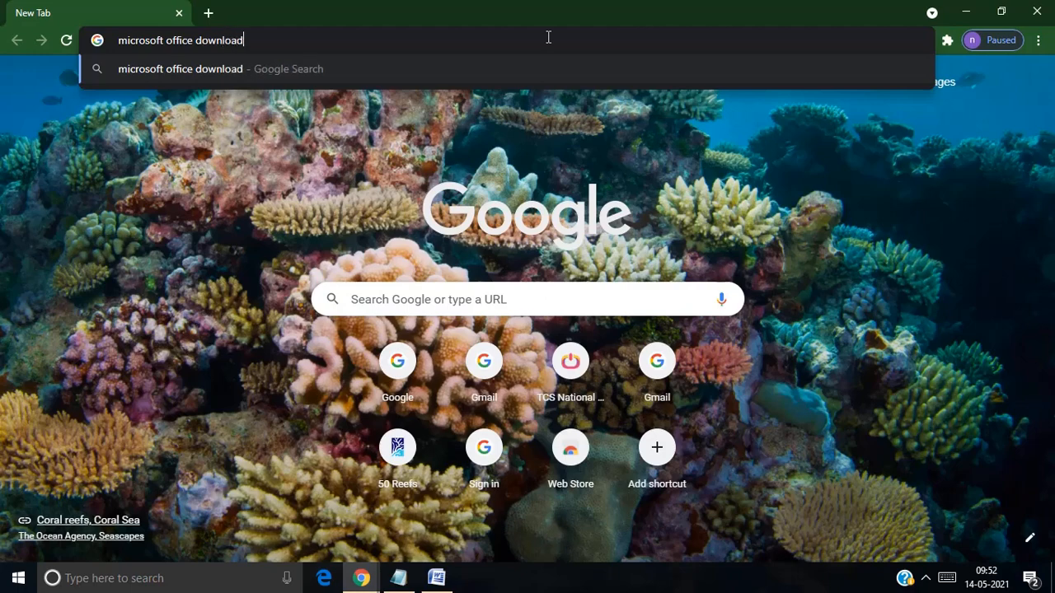
{"action": "key", "text": "Return"}
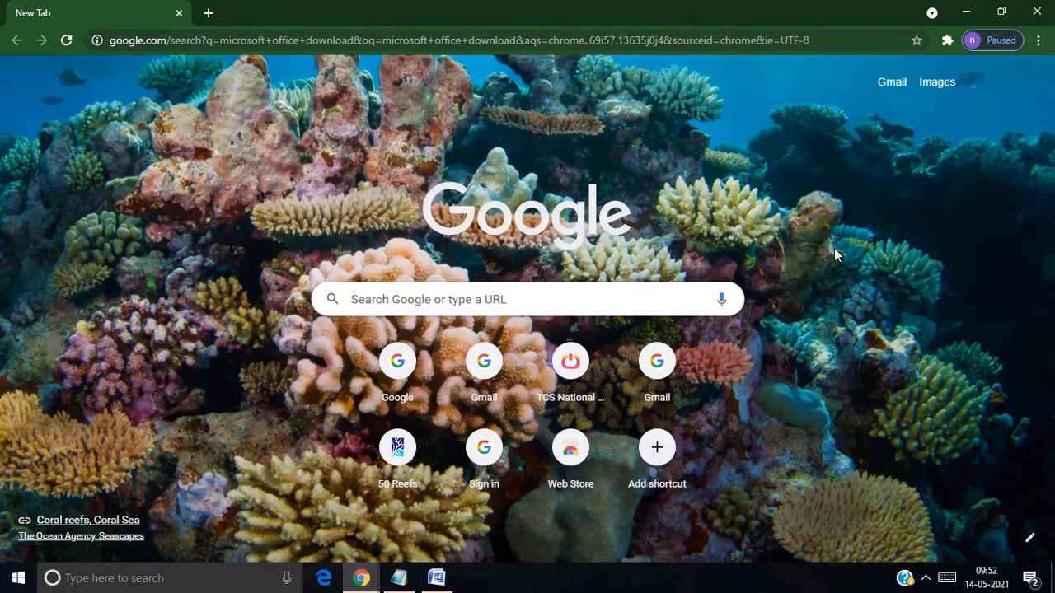
Check the Wi-Fi connection status and reload the "microsoft office download" search
{"action": "left_click", "coordinate": [924, 578]}
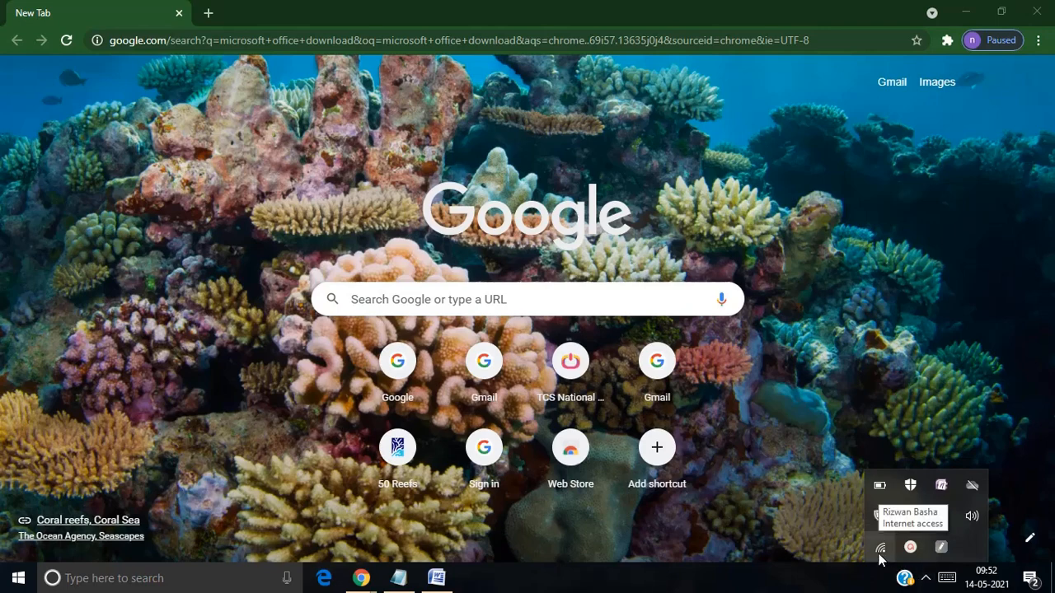
{"action": "left_click", "coordinate": [838, 37]}
{"action": "left_click", "coordinate": [838, 36]}
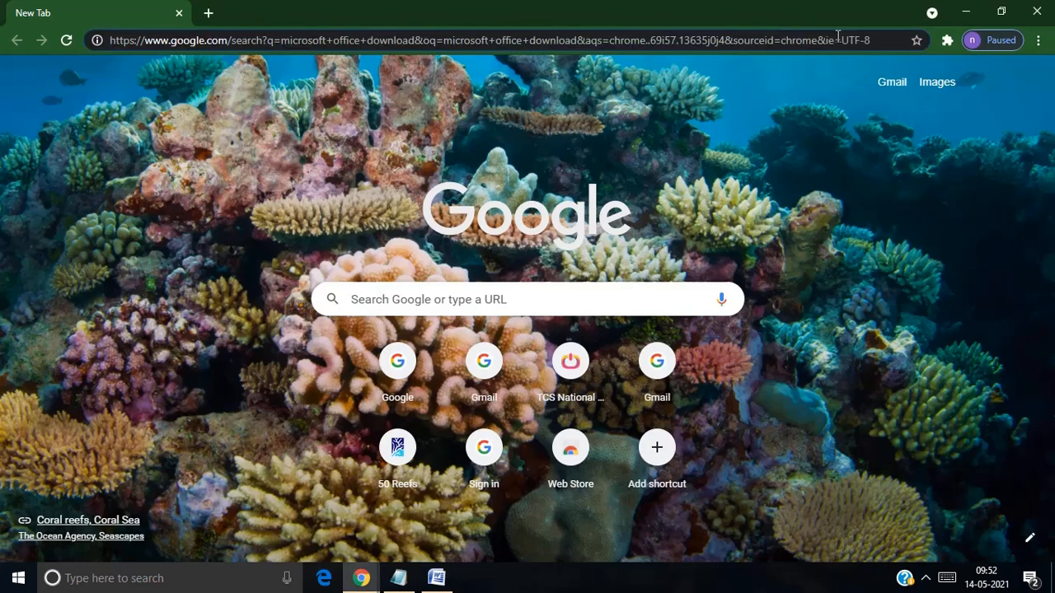
{"action": "key", "text": "Return"}
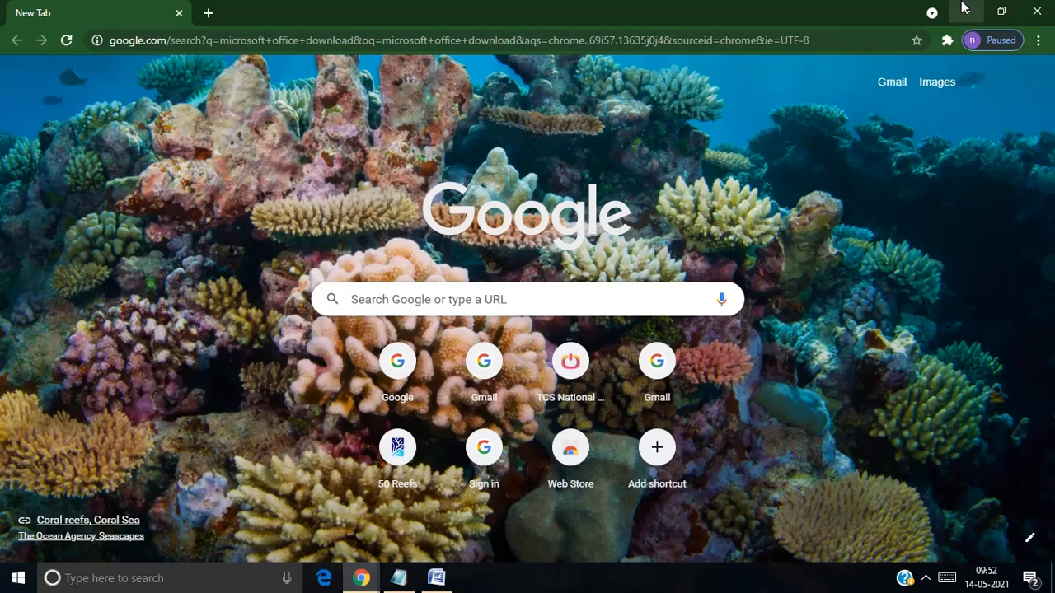
{"action": "key", "text": "Return"}
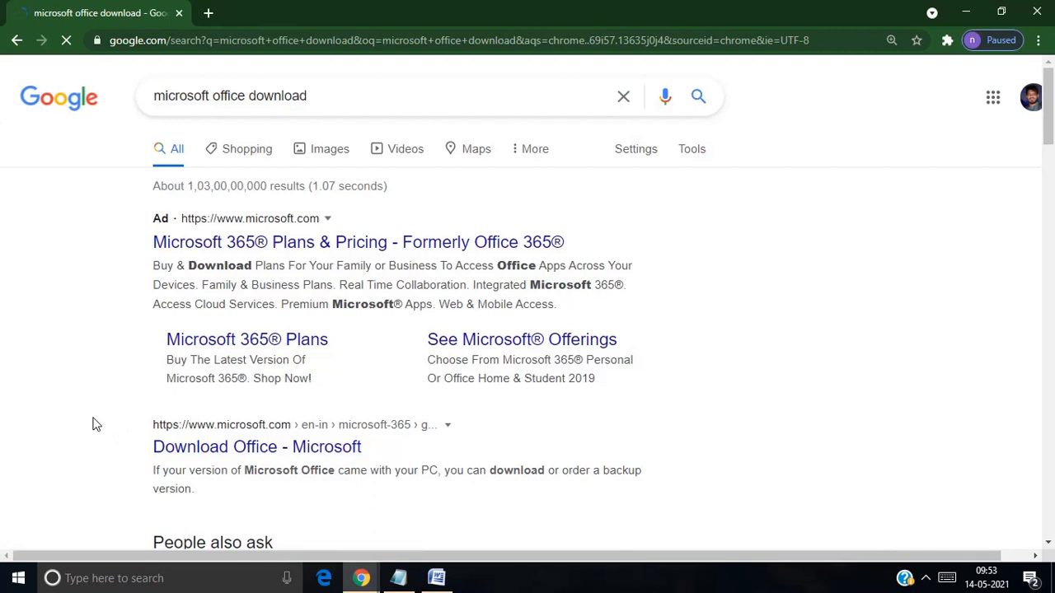
Look over the search results around the Download Office - Microsoft entry and close the browser window
{"action": "scroll", "coordinate": [93, 425], "scroll_direction": "down", "scroll_amount": 2}
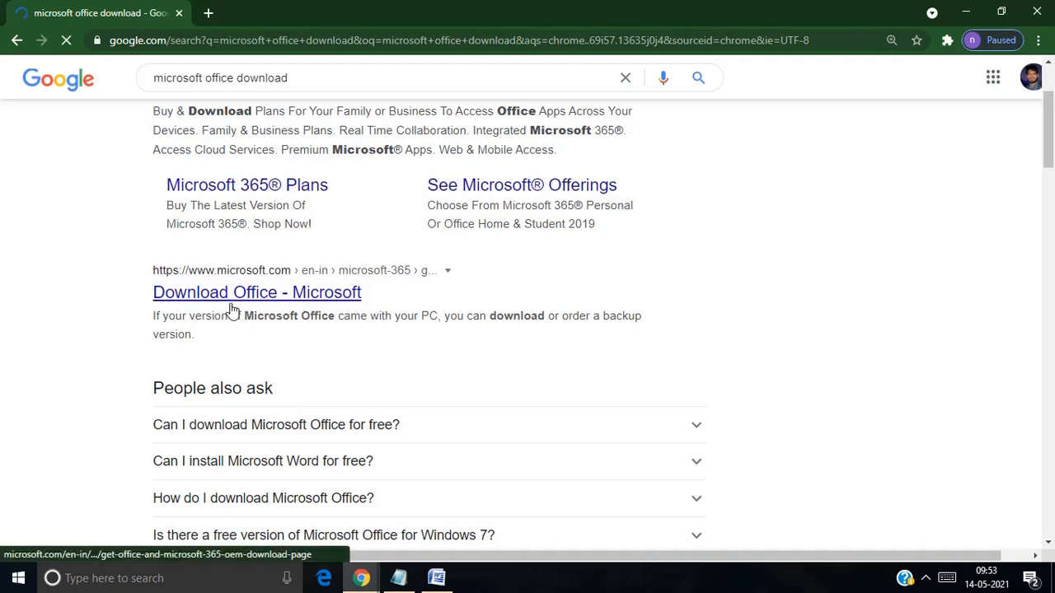
{"action": "left_click", "coordinate": [1045, 8]}
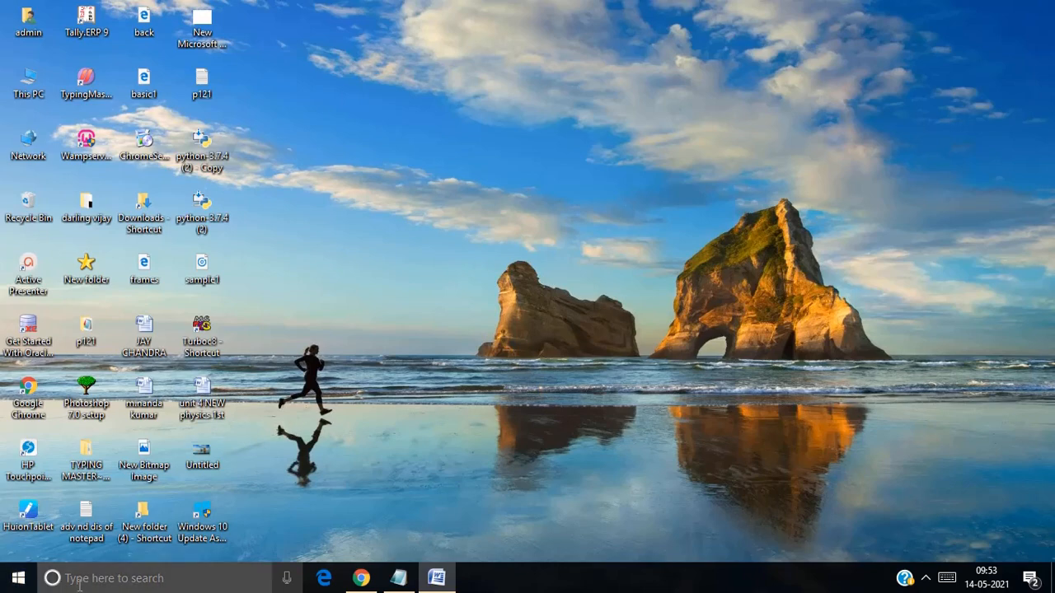
Launch Microsoft Office Word 2007 from the Microsoft Office group of installed programs and close the blank document
{"action": "left_click", "coordinate": [19, 578]}
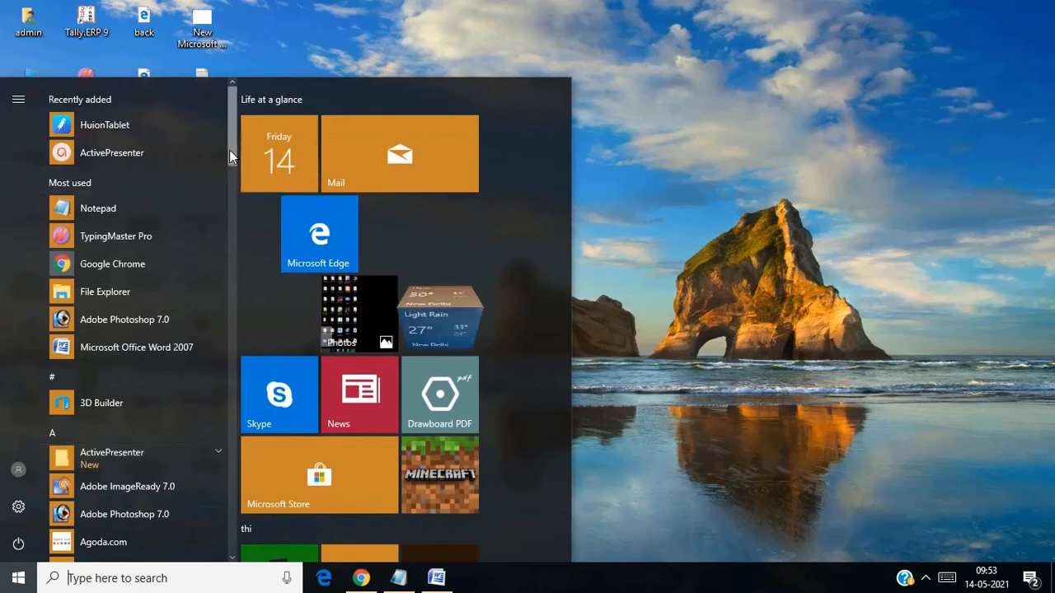
{"action": "left_click_drag", "start_coordinate": [229, 154], "coordinate": [232, 428]}
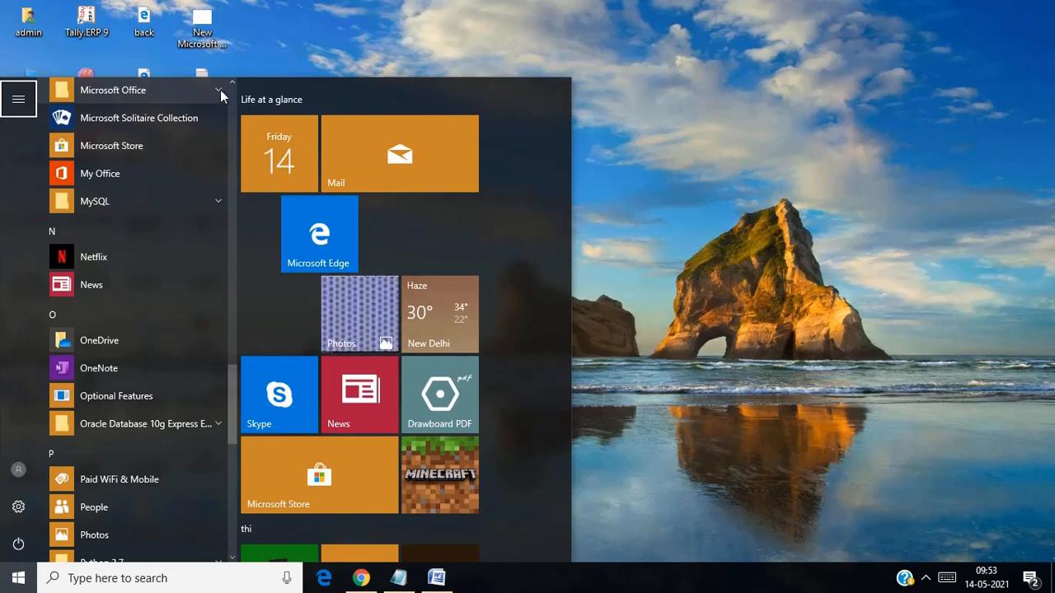
{"action": "left_click", "coordinate": [166, 89]}
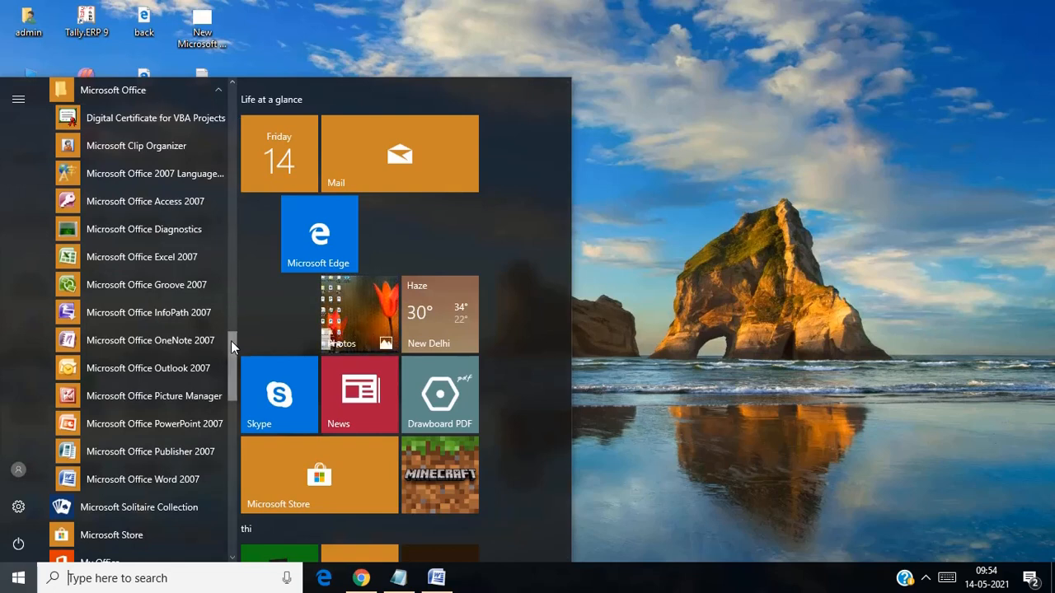
{"action": "left_click", "coordinate": [139, 476]}
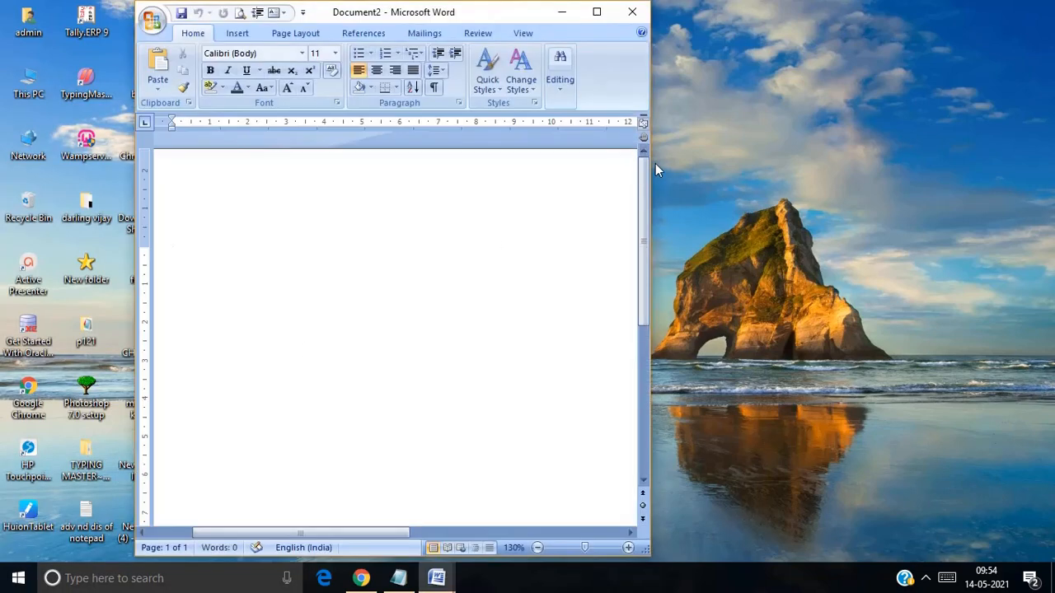
{"action": "left_click", "coordinate": [633, 11]}
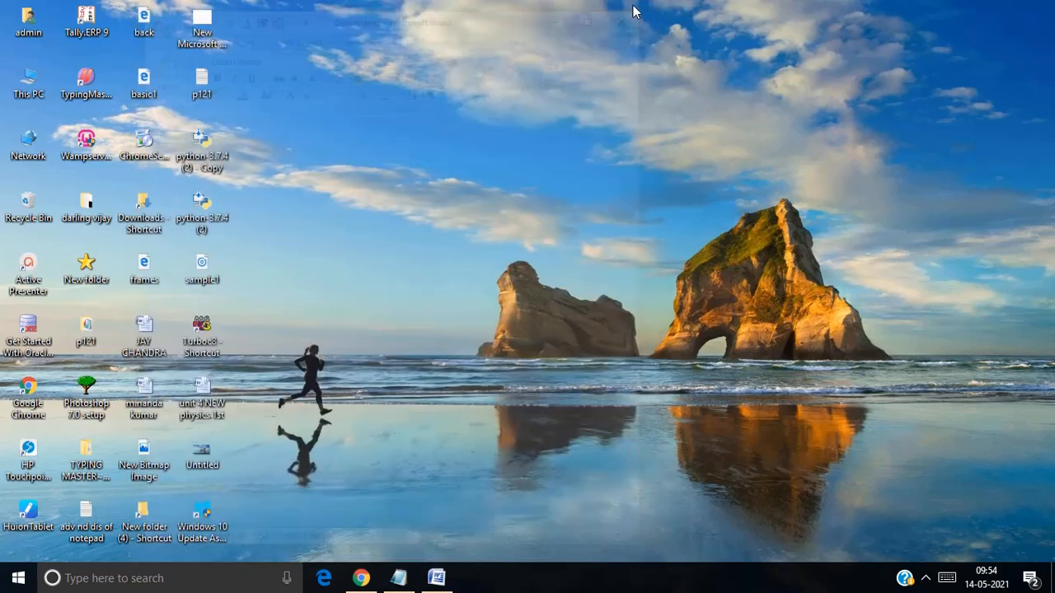
Search Windows for "winword", launch Microsoft Office Word 2007 from it and maximise the new blank document
{"action": "left_click", "coordinate": [178, 578]}
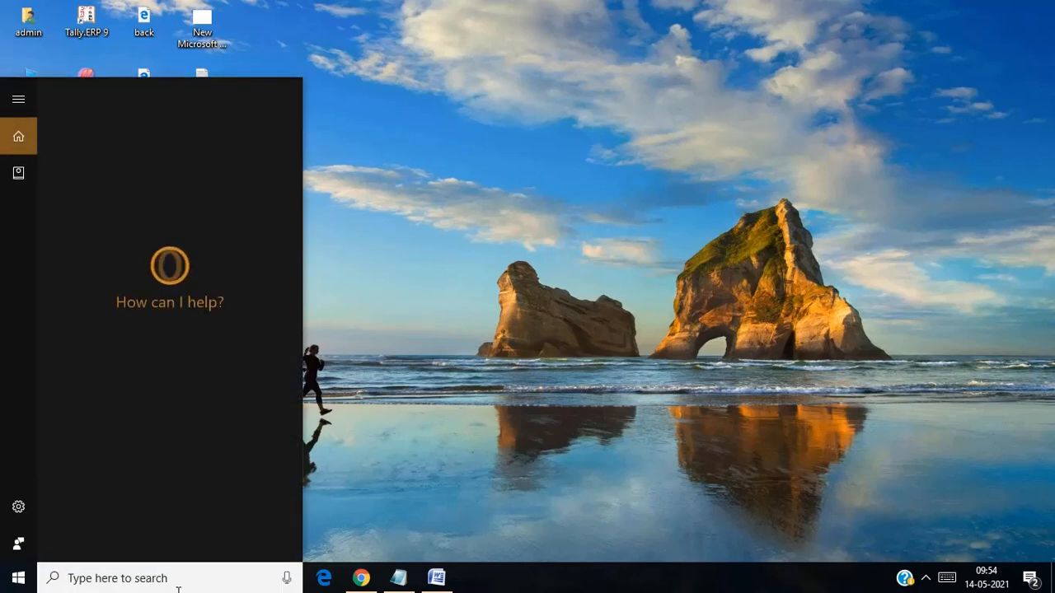
{"action": "type", "text": "micro"}
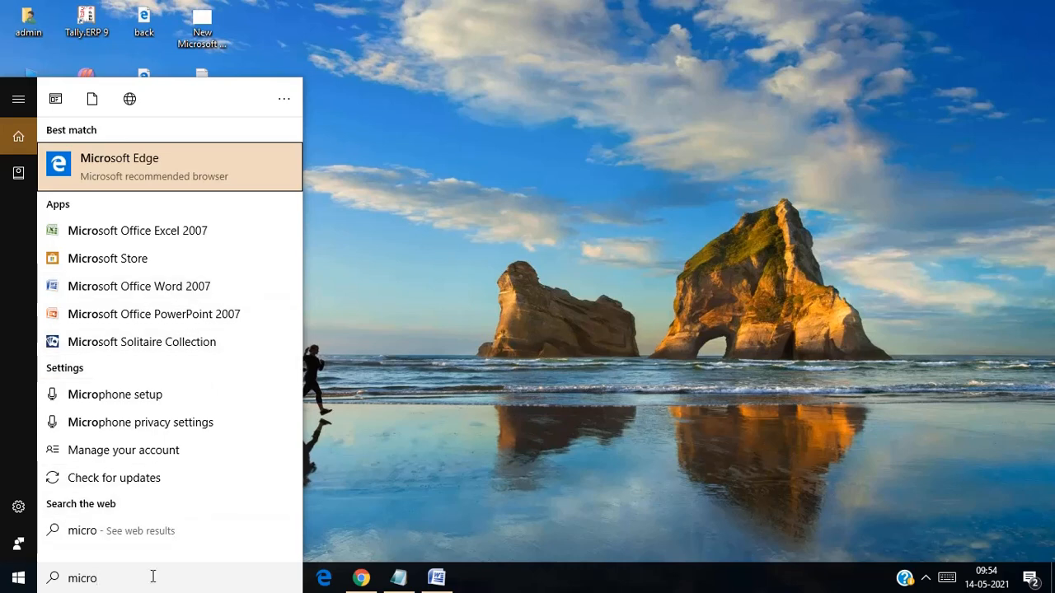
{"action": "key", "text": "BackSpace"}
{"action": "key", "text": "BackSpace"}
{"action": "key", "text": "BackSpace"}
{"action": "key", "text": "BackSpace"}
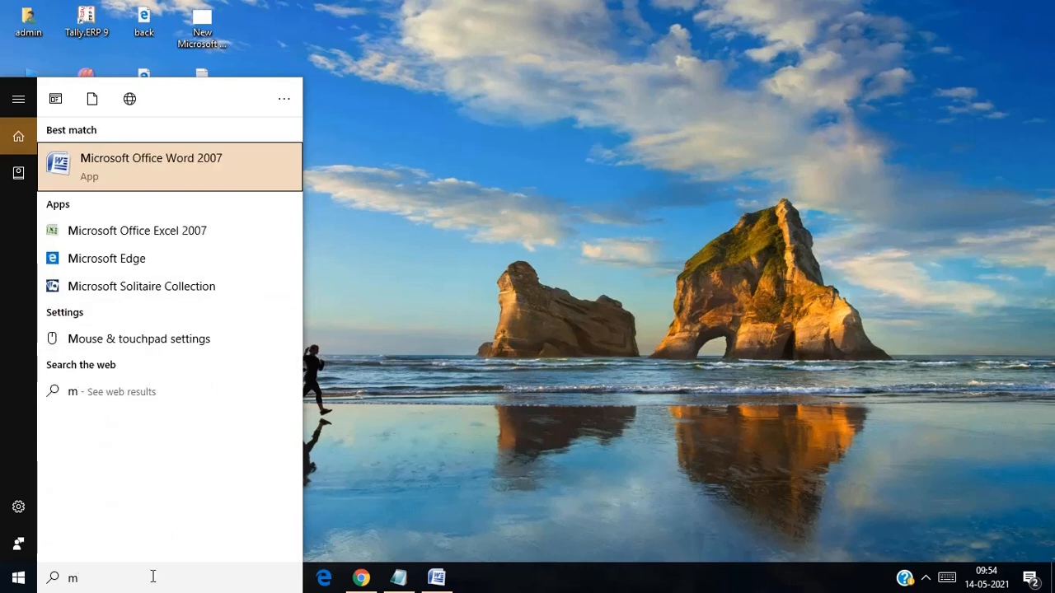
{"action": "key", "text": "BackSpace"}
{"action": "type", "text": "w"}
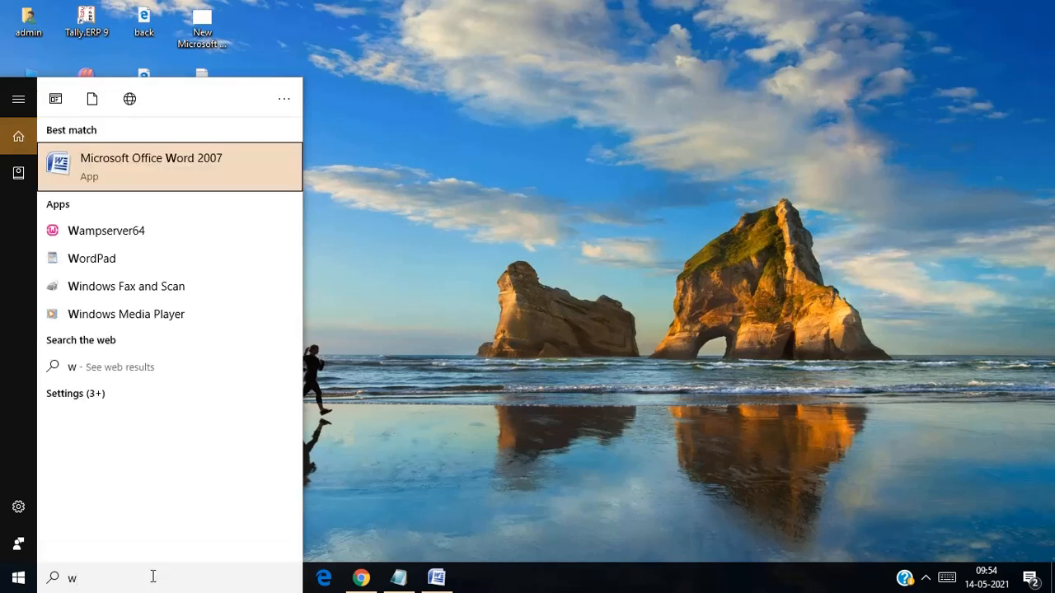
{"action": "type", "text": "inword"}
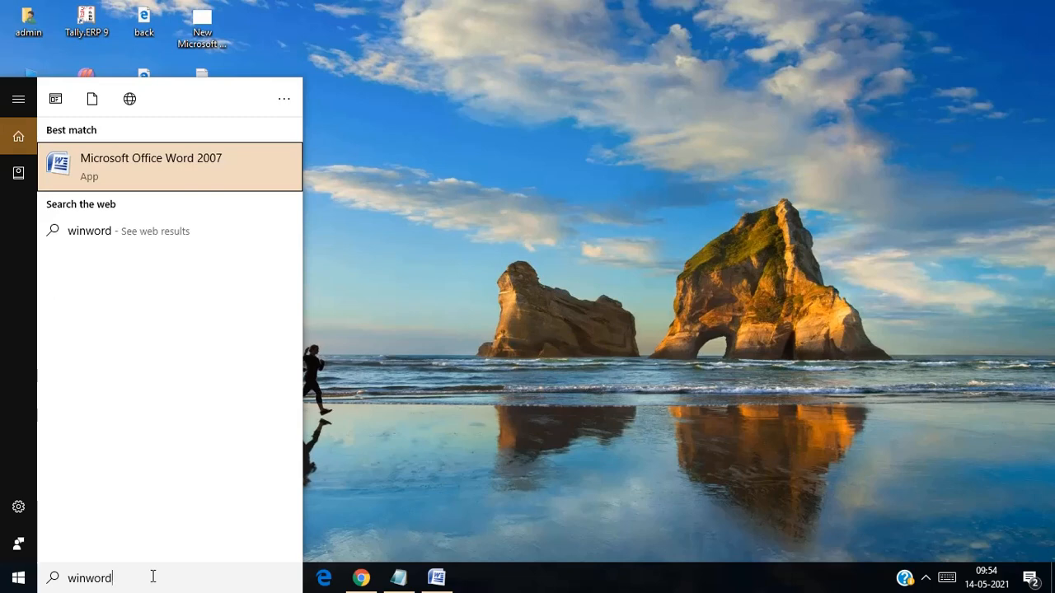
{"action": "key", "text": "Return"}
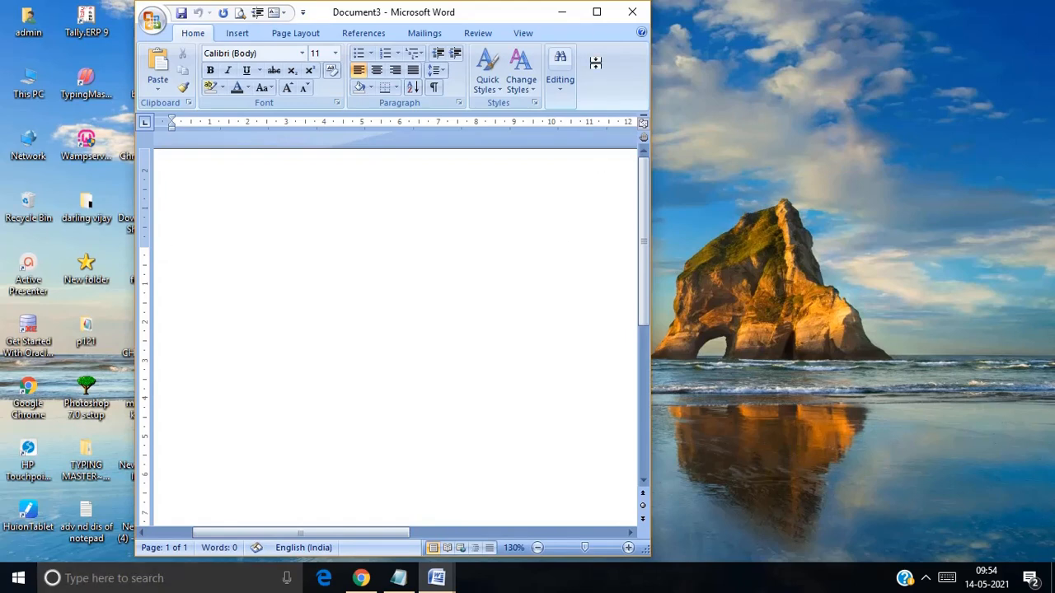
{"action": "left_click", "coordinate": [598, 13]}
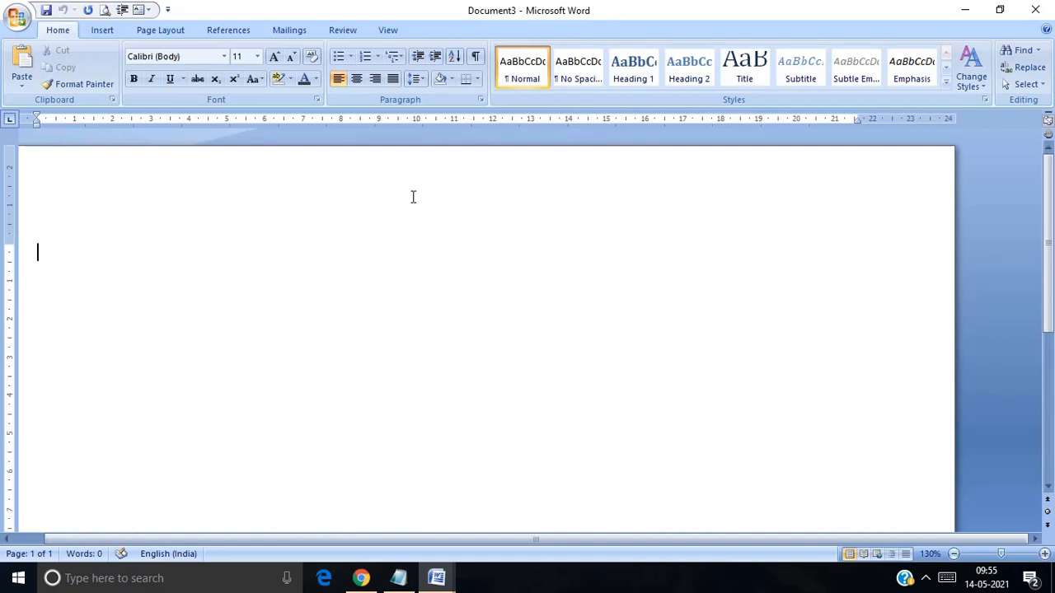
Switch to Document1 and read through the MS Word introduction and its uses down to the end of the text
{"action": "mouse_move", "coordinate": [419, 572]}
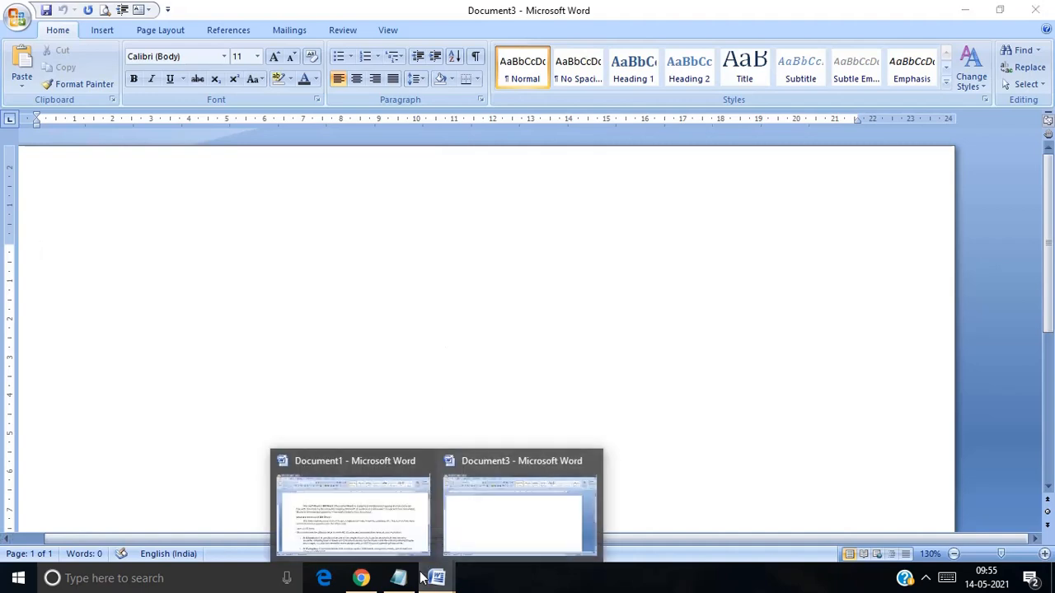
{"action": "left_click", "coordinate": [379, 522]}
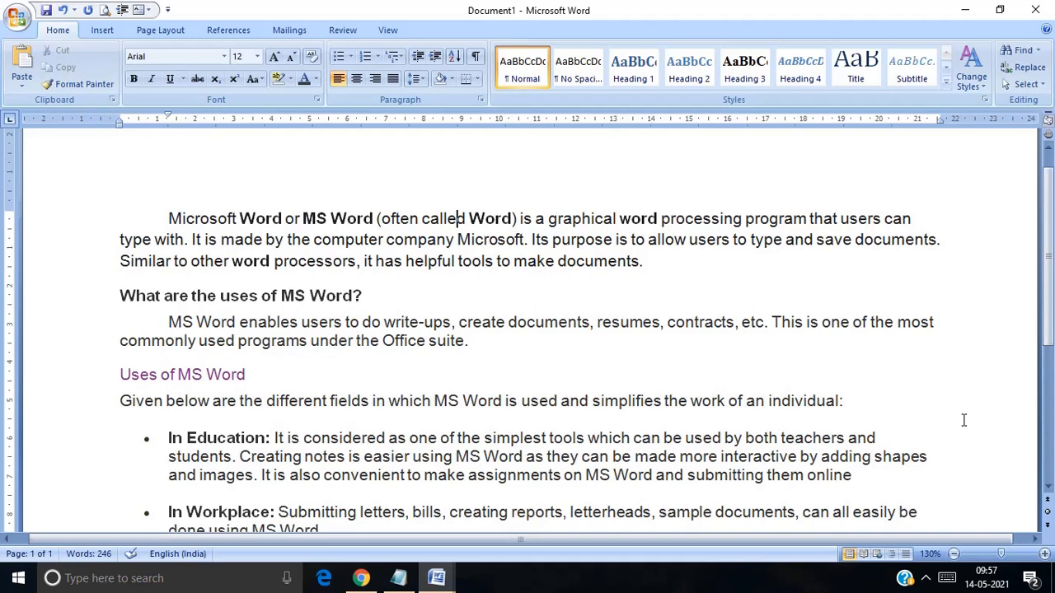
{"action": "key", "text": "Down"}
{"action": "key", "text": "Down"}
{"action": "key", "text": "Down"}
{"action": "key", "text": "Down"}
{"action": "key", "text": "Down"}
{"action": "key", "text": "Down"}
{"action": "key", "text": "Down"}
{"action": "key", "text": "Down"}
{"action": "key", "text": "Down"}
{"action": "key", "text": "Down"}
{"action": "key", "text": "Down"}
{"action": "key", "text": "Down"}
{"action": "key", "text": "Down"}
{"action": "key", "text": "Down"}
{"action": "key", "text": "Down"}
{"action": "key", "text": "Down"}
{"action": "key", "text": "Down"}
{"action": "key", "text": "Down"}
{"action": "key", "text": "Down"}
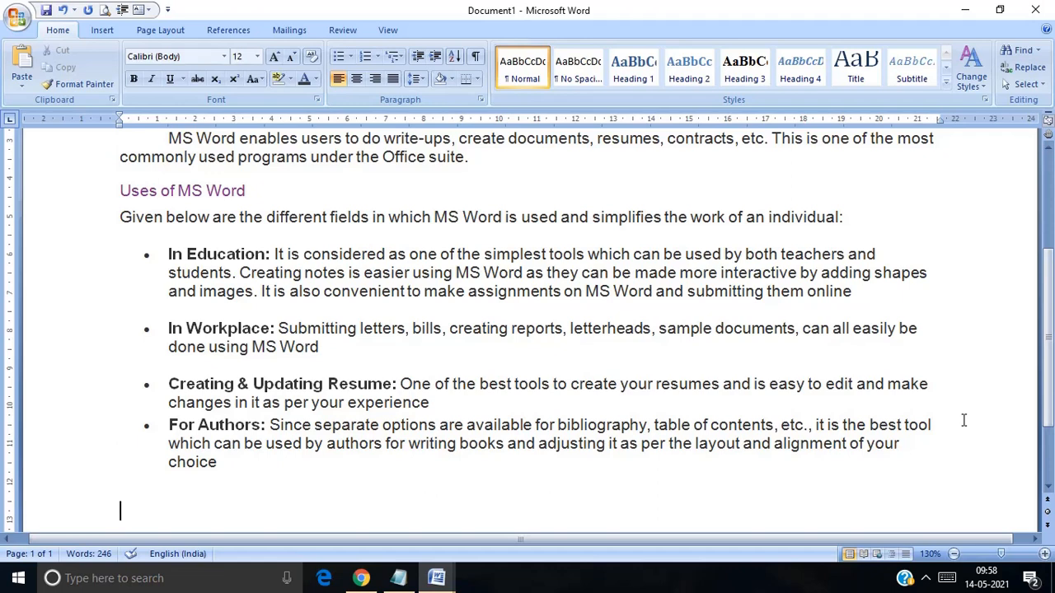
Go back up through the uses of MS Word to the introductory paragraph about Microsoft Word
{"action": "key", "text": "Up"}
{"action": "key", "text": "Up"}
{"action": "key", "text": "Up"}
{"action": "key", "text": "Up"}
{"action": "key", "text": "Up"}
{"action": "key", "text": "Up"}
{"action": "key", "text": "Up"}
{"action": "key", "text": "Up"}
{"action": "key", "text": "Up"}
{"action": "key", "text": "Up"}
{"action": "key", "text": "Up"}
{"action": "key", "text": "Up"}
{"action": "key", "text": "Up"}
{"action": "key", "text": "Up"}
{"action": "key", "text": "Up"}
{"action": "key", "text": "Up"}
{"action": "key", "text": "Up"}
{"action": "key", "text": "Up"}
{"action": "key", "text": "Up"}
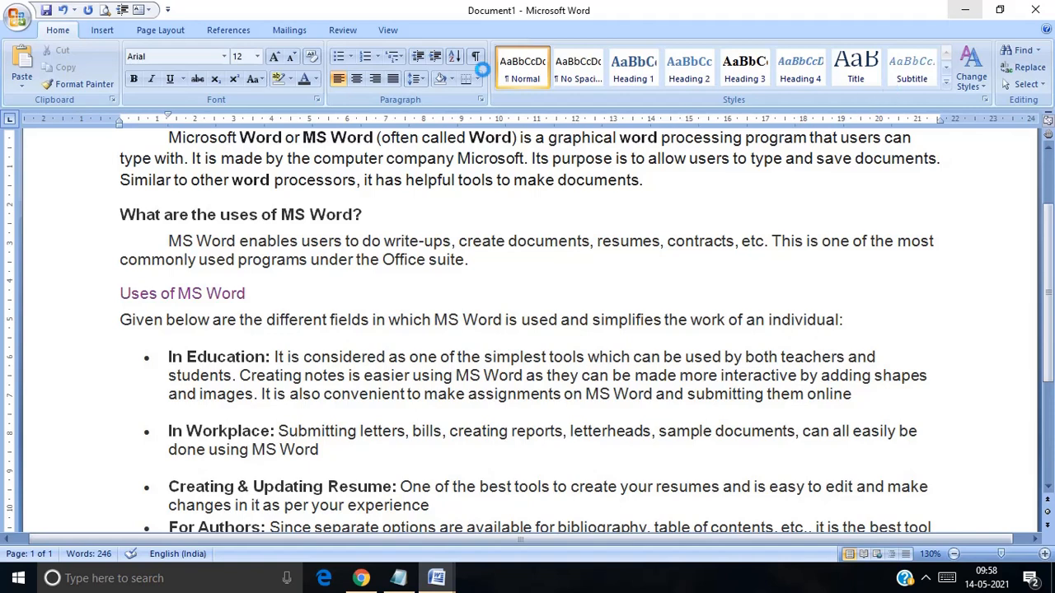
Save the document in the Documents folder with the file name Microsoft and the type Word Document
{"action": "key", "text": "ctrl+s"}
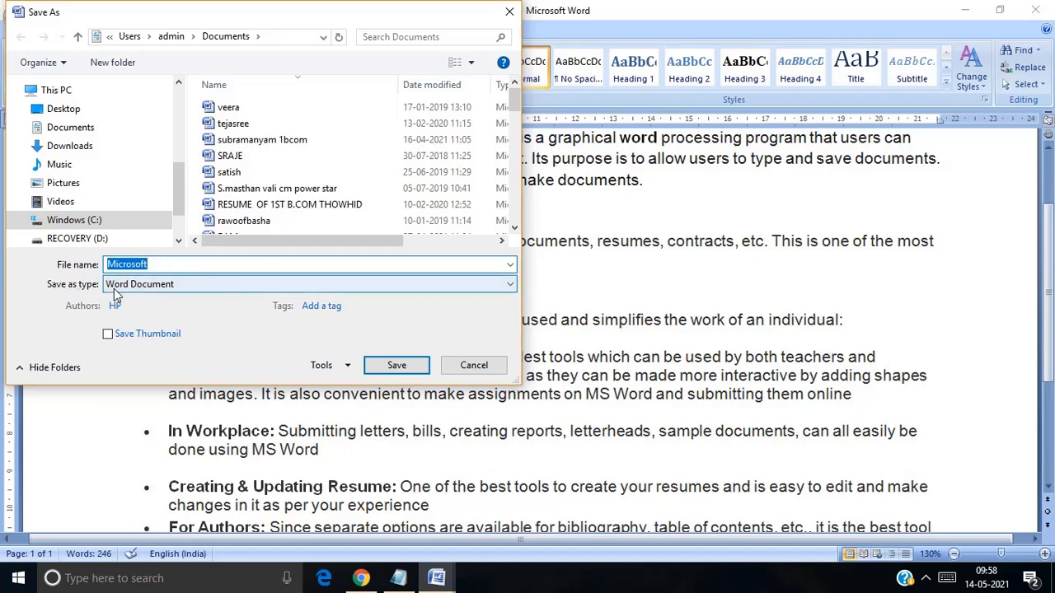
{"action": "left_click", "coordinate": [229, 283]}
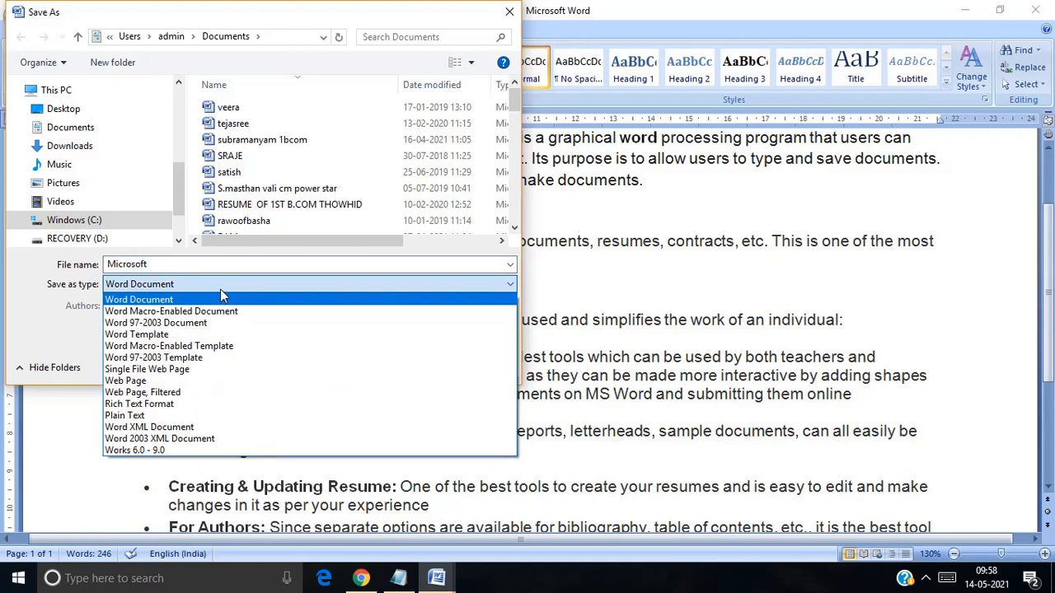
{"action": "left_click", "coordinate": [223, 288]}
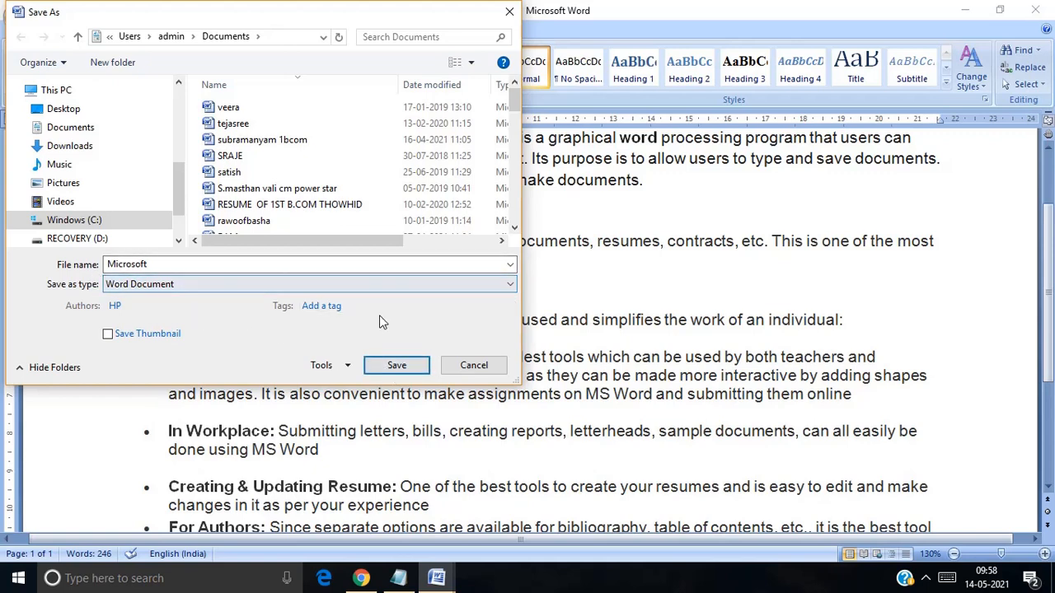
{"action": "left_click", "coordinate": [385, 363]}
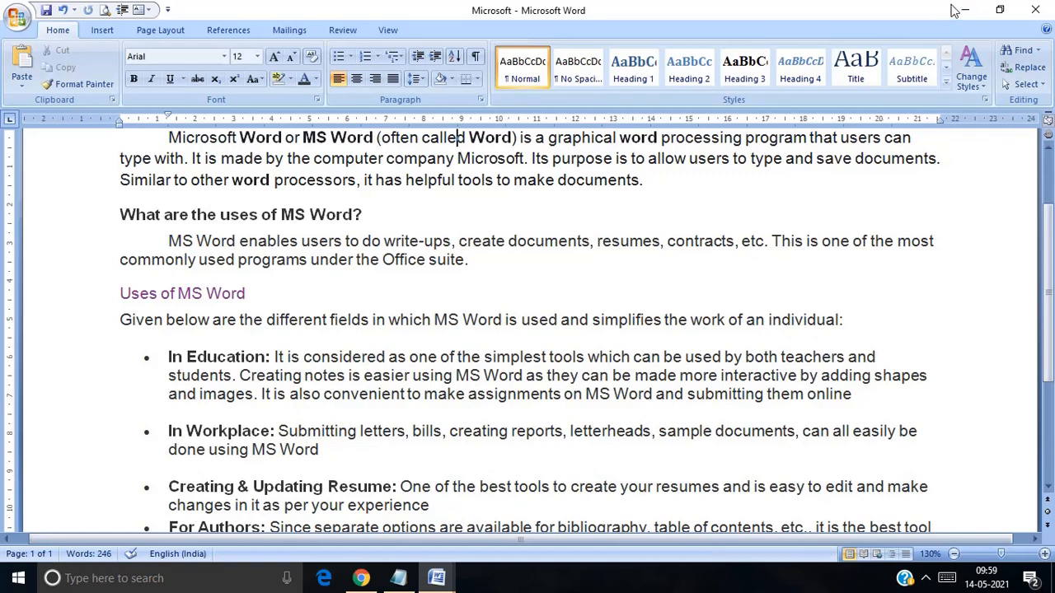
Minimise both Word windows and examine the file type in the properties of the desktop file "unit 4 NEW physics 1st"
{"action": "left_click", "coordinate": [965, 11]}
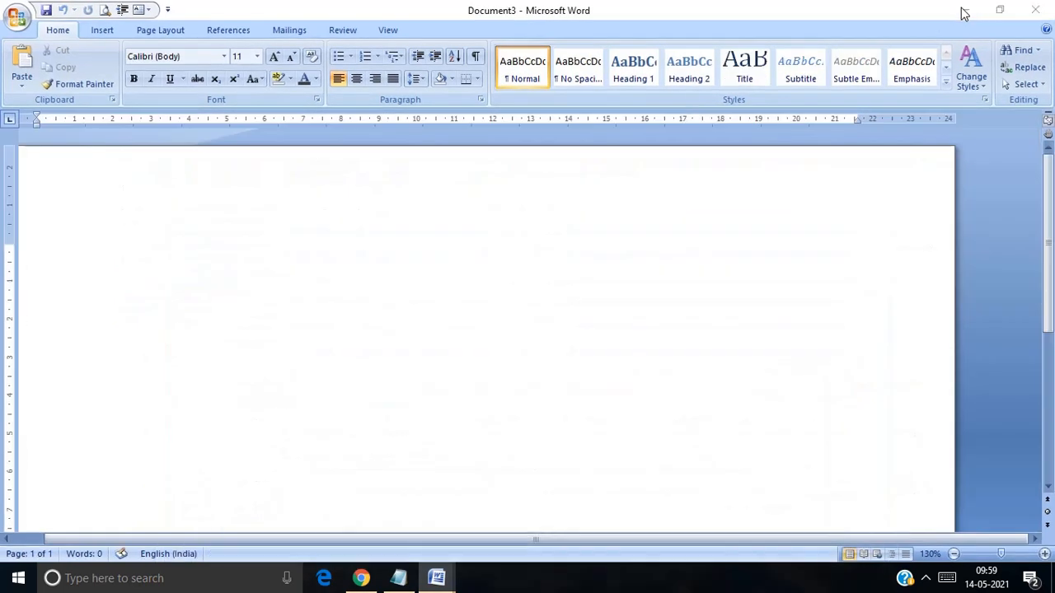
{"action": "left_click", "coordinate": [963, 11]}
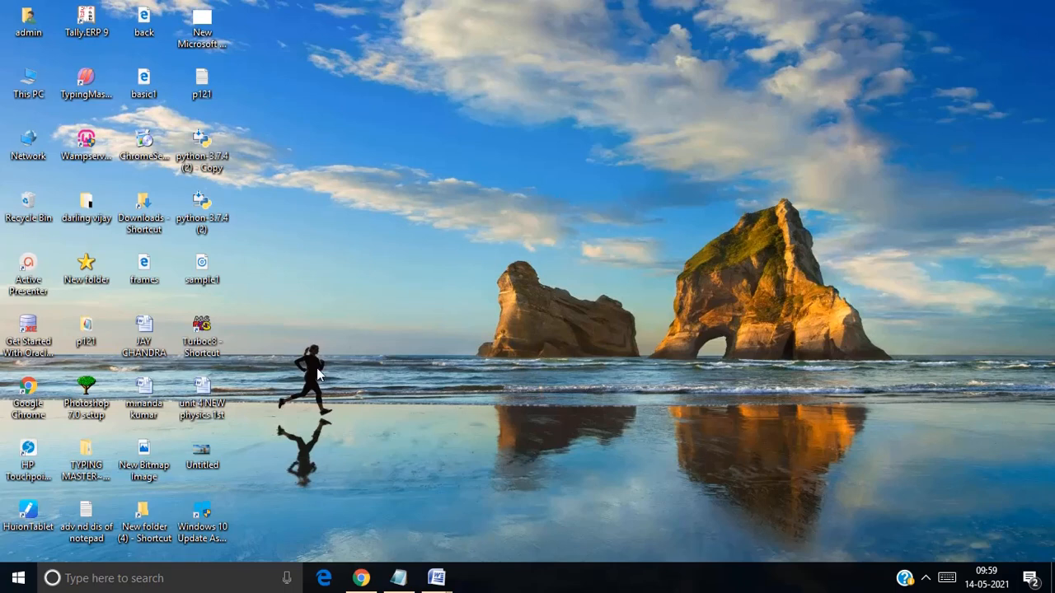
{"action": "right_click", "coordinate": [197, 415]}
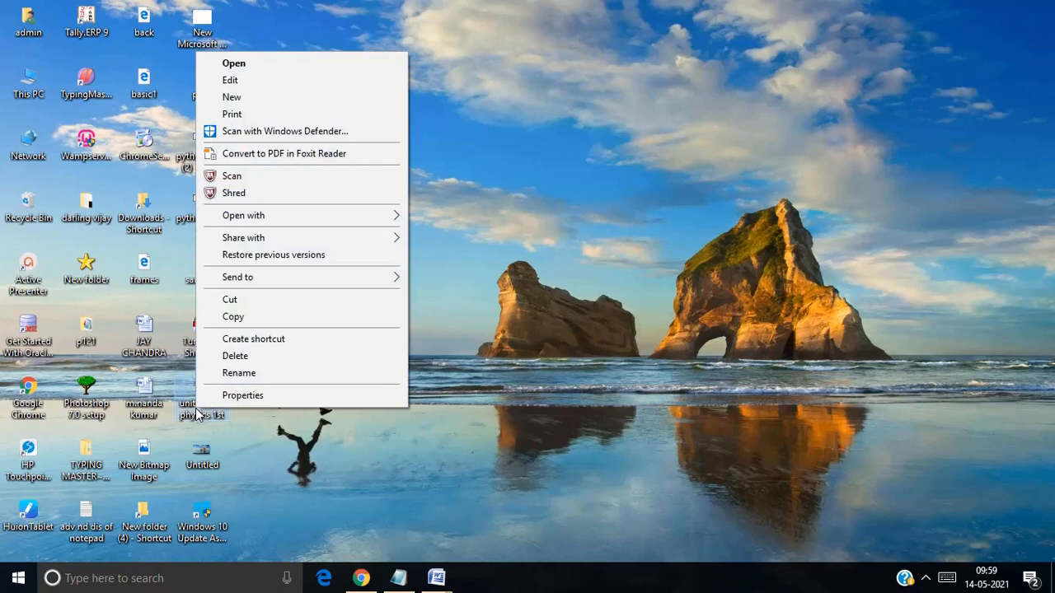
{"action": "left_click", "coordinate": [234, 396]}
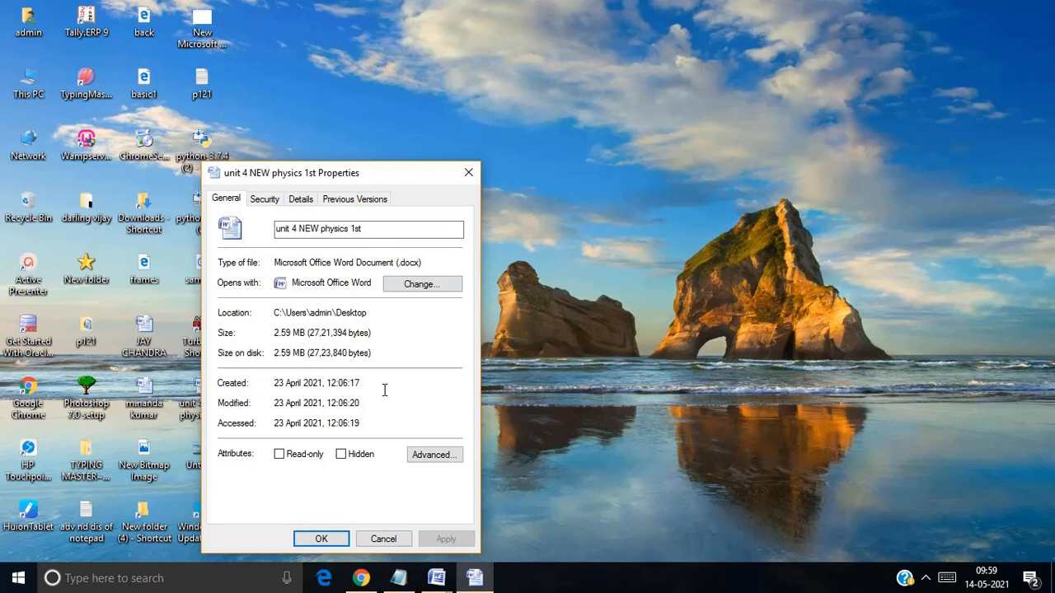
{"action": "key", "text": "super+plus"}
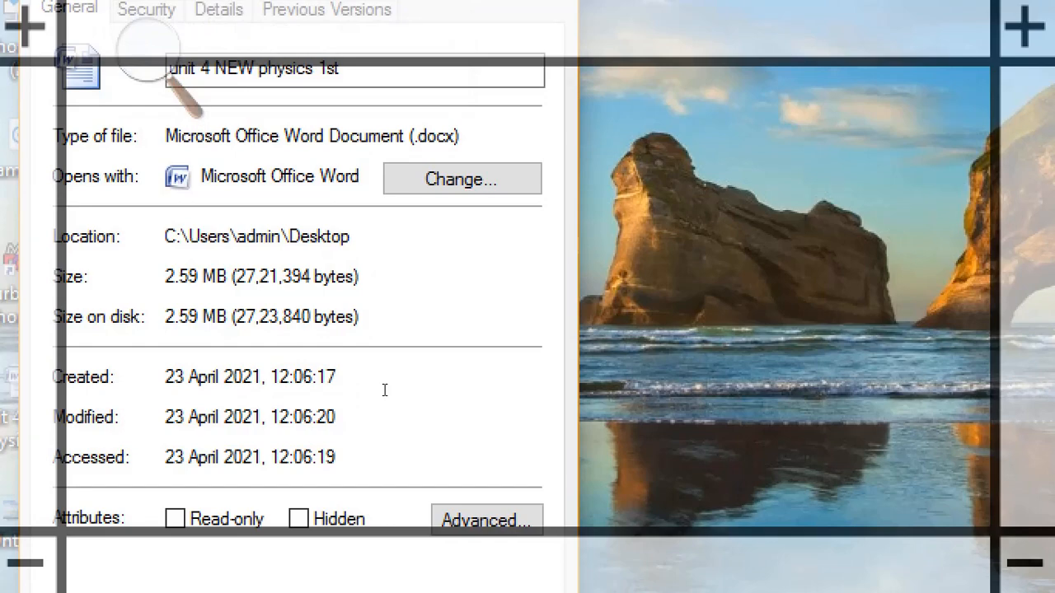
{"action": "key", "text": "ctrl+alt+space"}
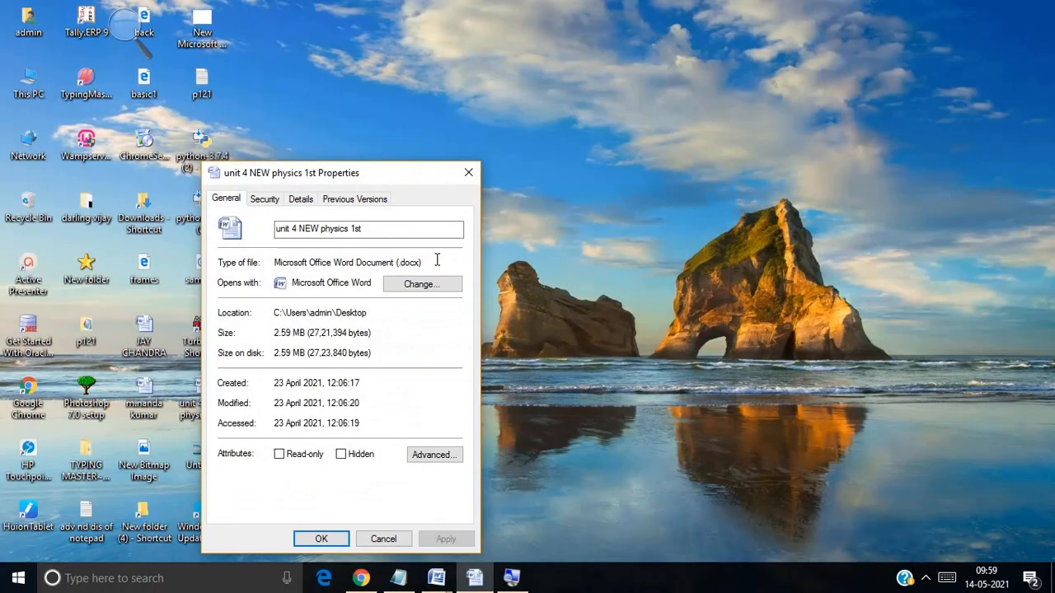
{"action": "left_click", "coordinate": [469, 172]}
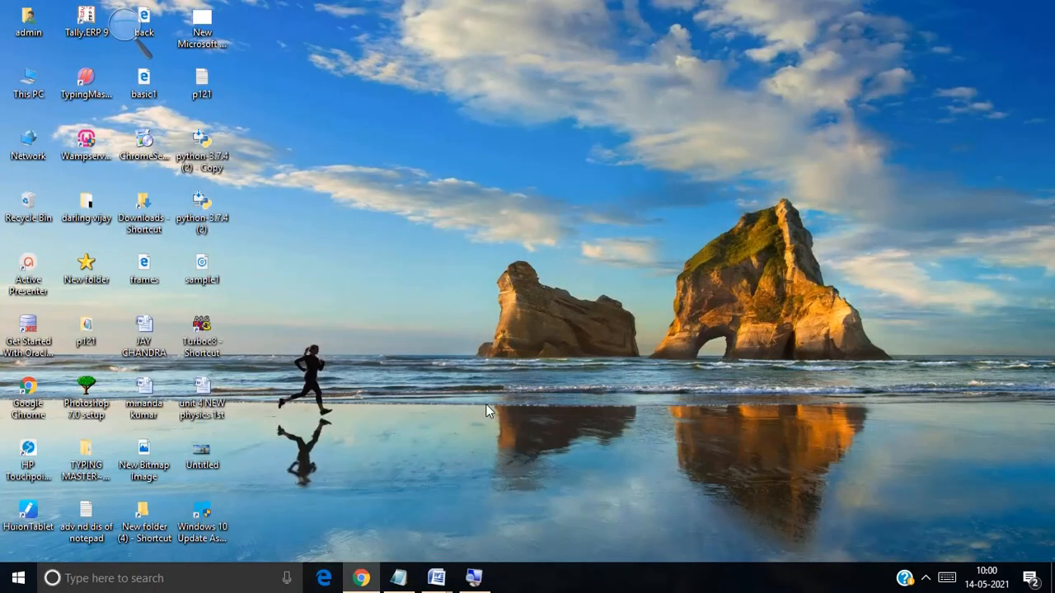
Switch back to the Microsoft document and look over the Office Button's Save, Save As, Print, Send and Prepare commands
{"action": "mouse_move", "coordinate": [436, 578]}
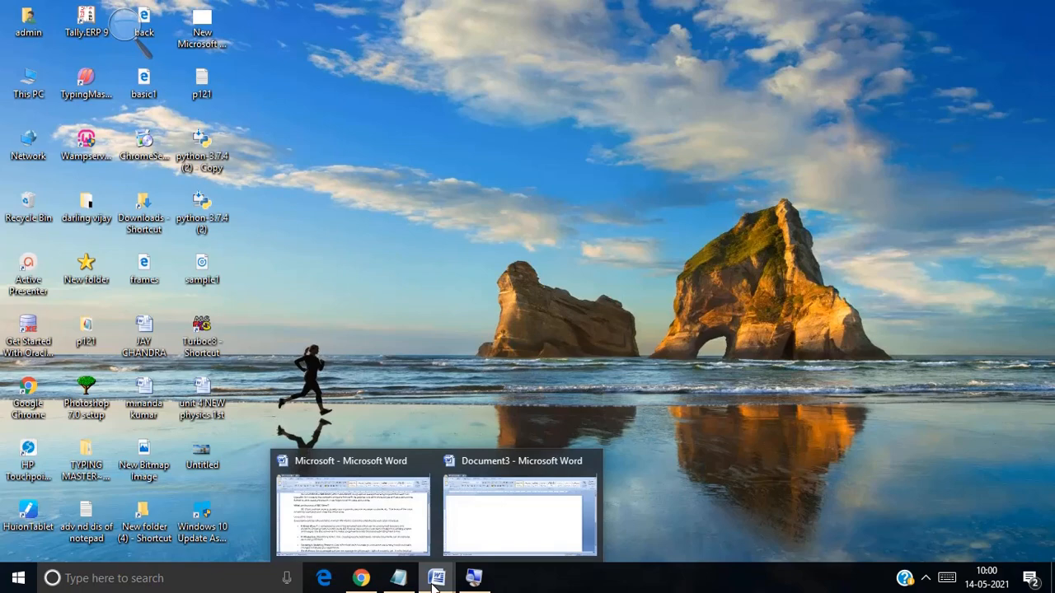
{"action": "left_click", "coordinate": [379, 521]}
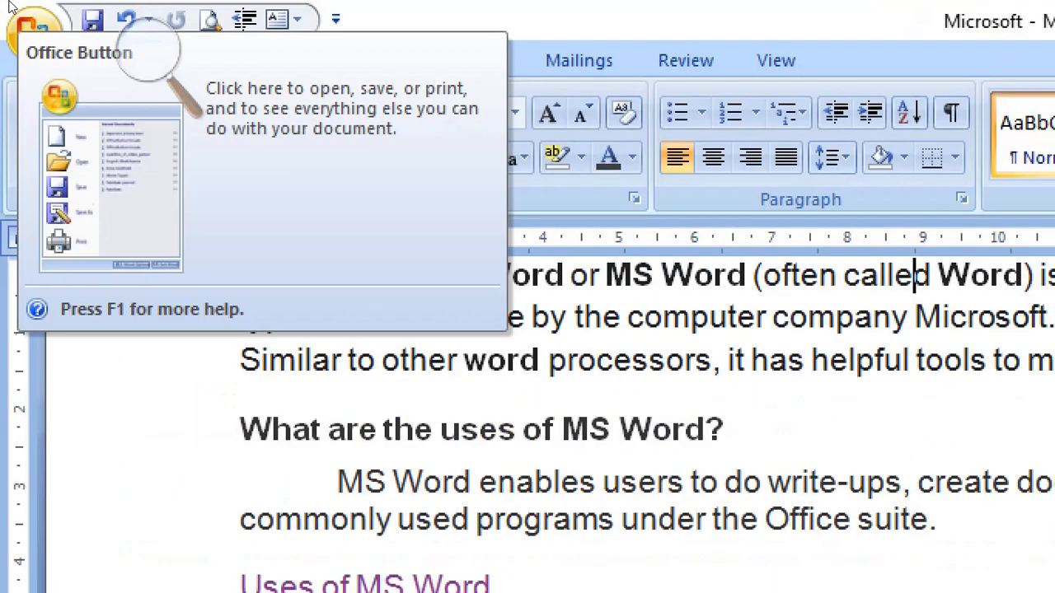
{"action": "left_click", "coordinate": [11, 10]}
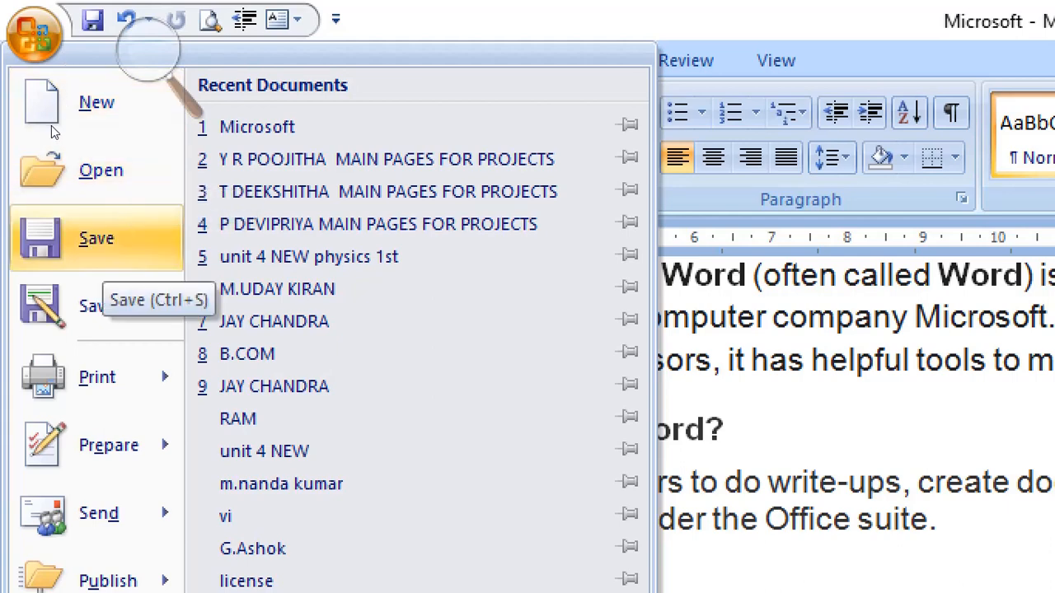
{"action": "mouse_move", "coordinate": [107, 304]}
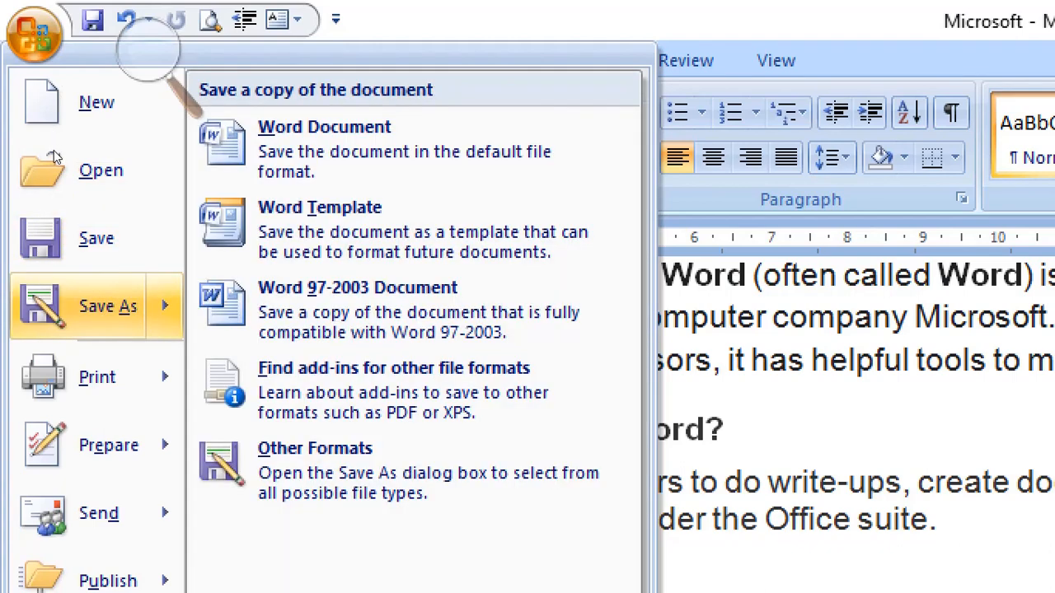
{"action": "mouse_move", "coordinate": [103, 379]}
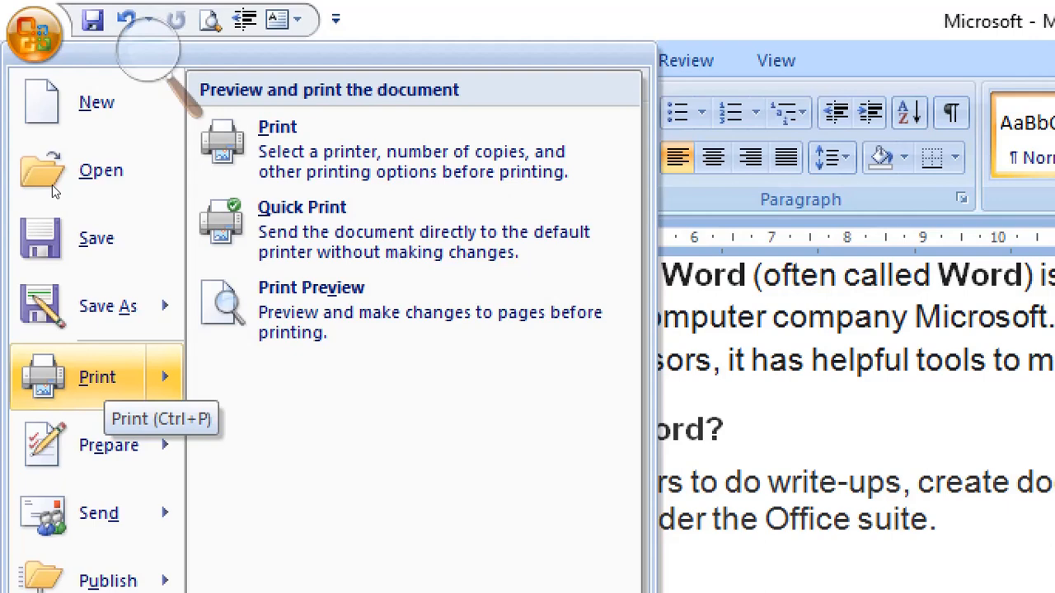
{"action": "mouse_move", "coordinate": [99, 514]}
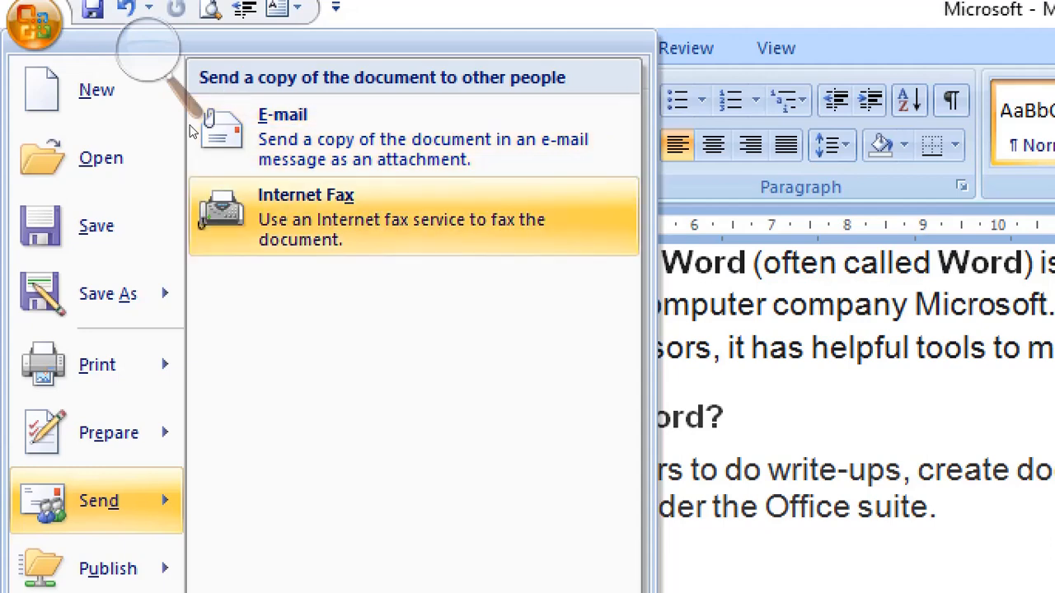
{"action": "mouse_move", "coordinate": [109, 433]}
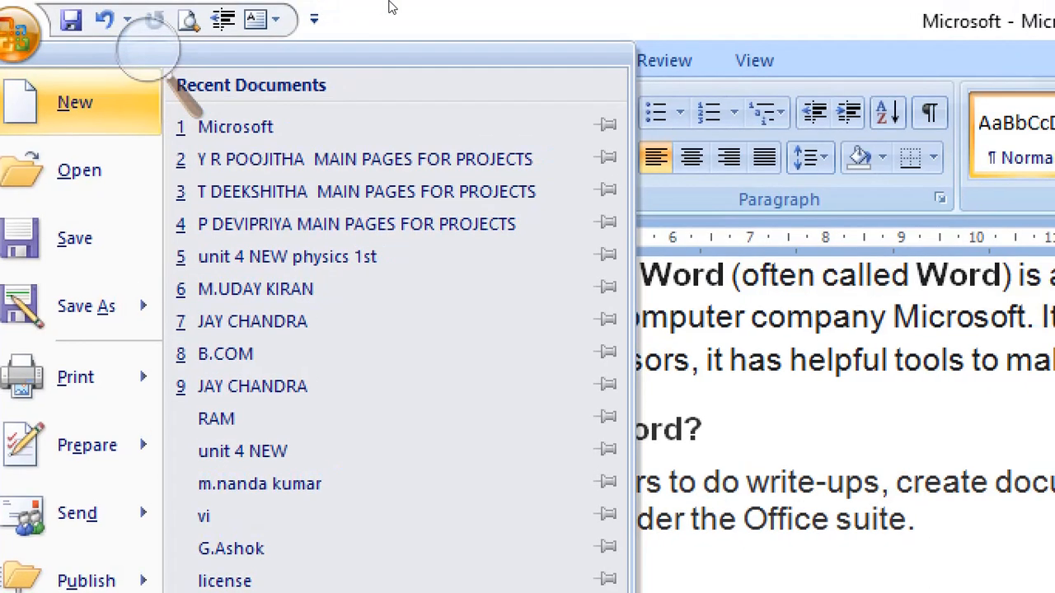
{"action": "left_click", "coordinate": [412, 3]}
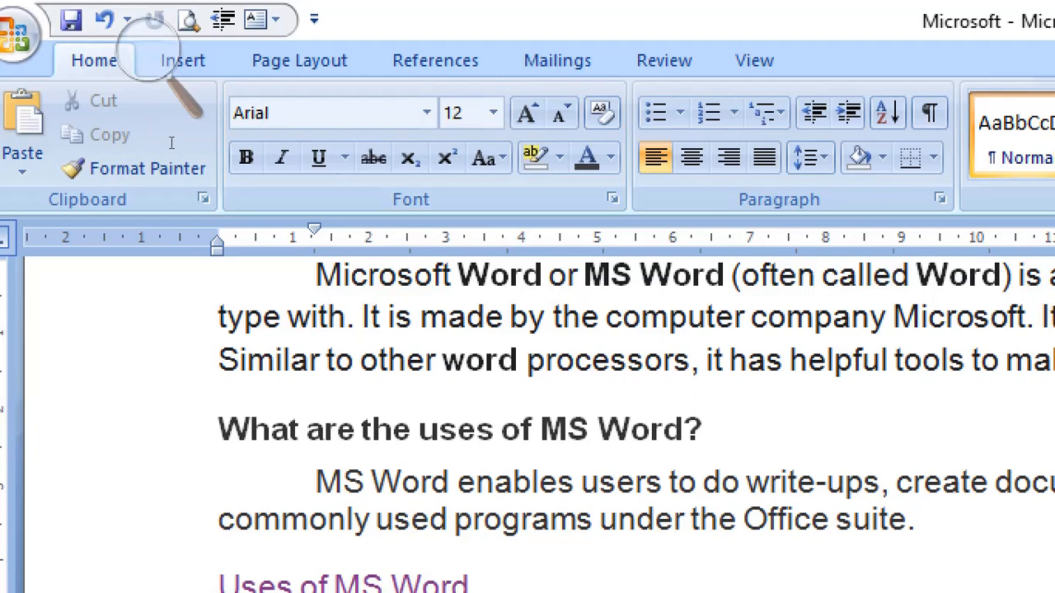
Select the word "Microsoft" at the start of the introductory paragraph, grow its font to 16 and shrink it to 14
{"action": "key", "text": "Home"}
{"action": "key", "text": "shift+Right"}
{"action": "key", "text": "shift+Right"}
{"action": "key", "text": "shift+Right"}
{"action": "key", "text": "shift+Right"}
{"action": "key", "text": "shift+Right"}
{"action": "key", "text": "shift+Right"}
{"action": "key", "text": "shift+Right"}
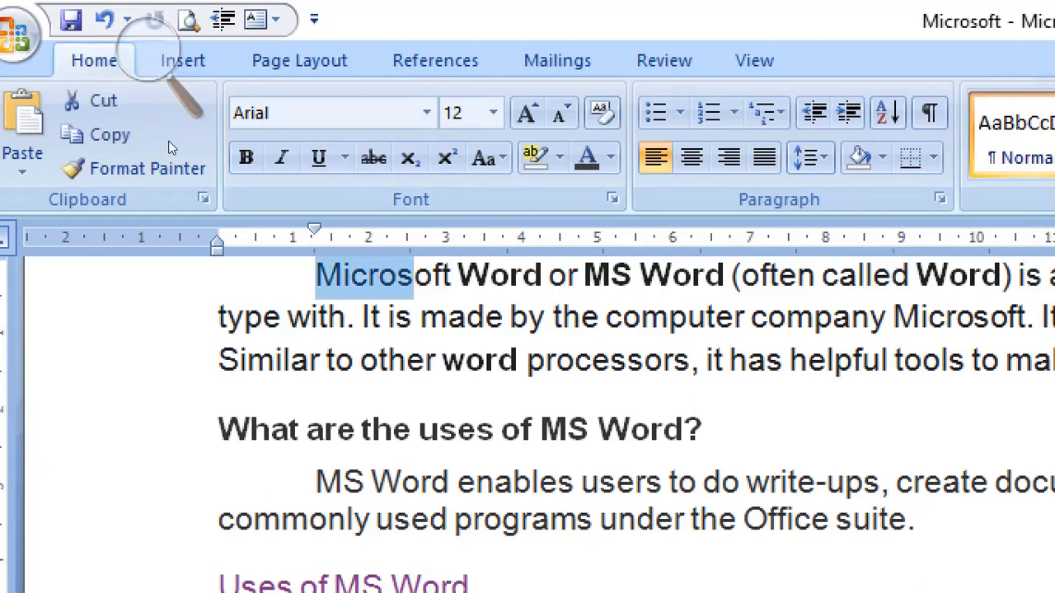
{"action": "key", "text": "shift+Right"}
{"action": "key", "text": "shift+Right"}
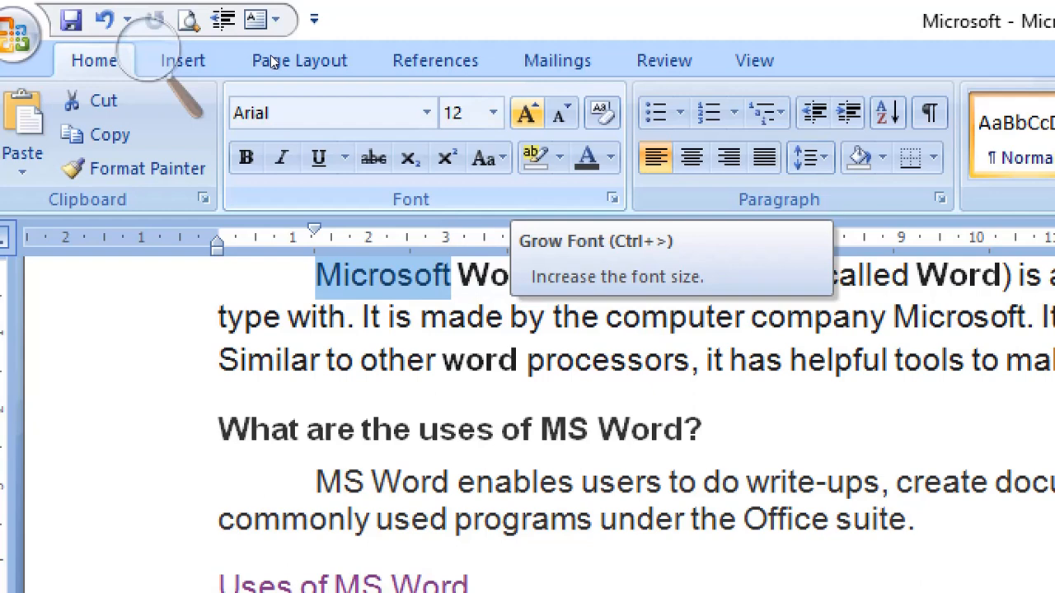
{"action": "left_click", "coordinate": [526, 113]}
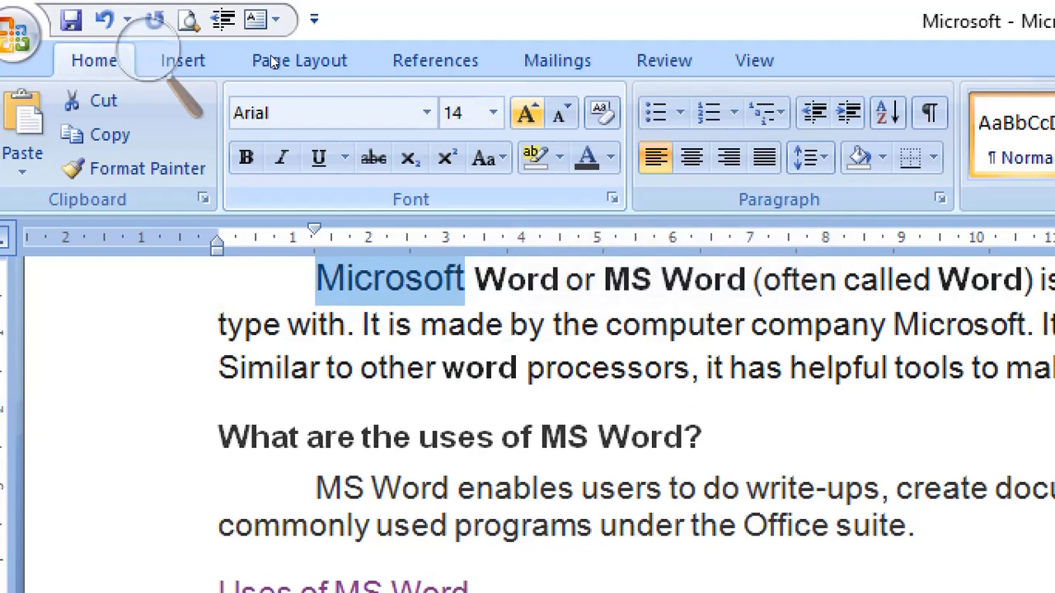
{"action": "key", "text": "ctrl+shift+period"}
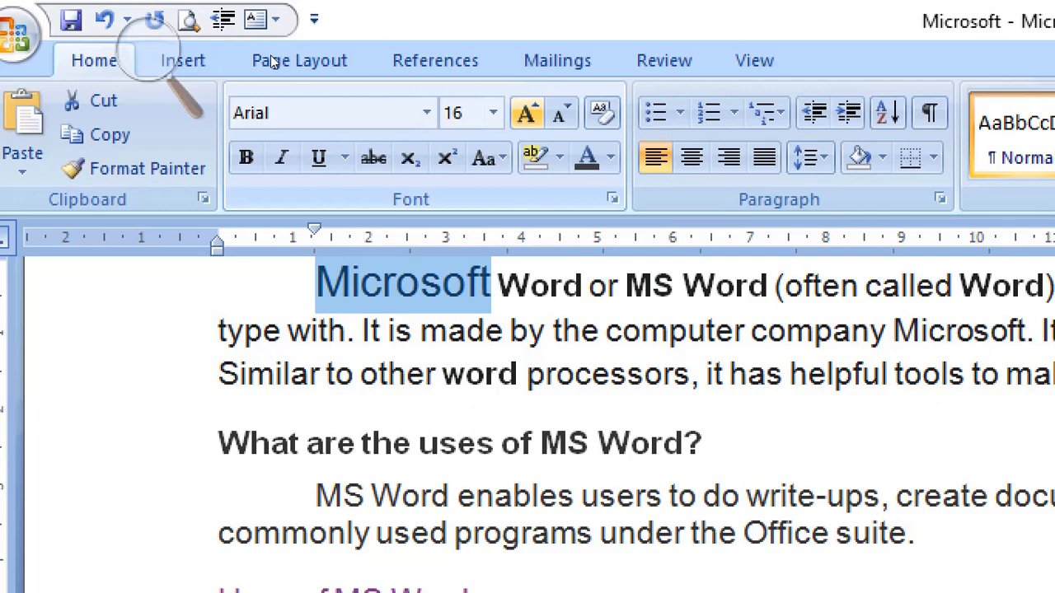
{"action": "left_click", "coordinate": [559, 113]}
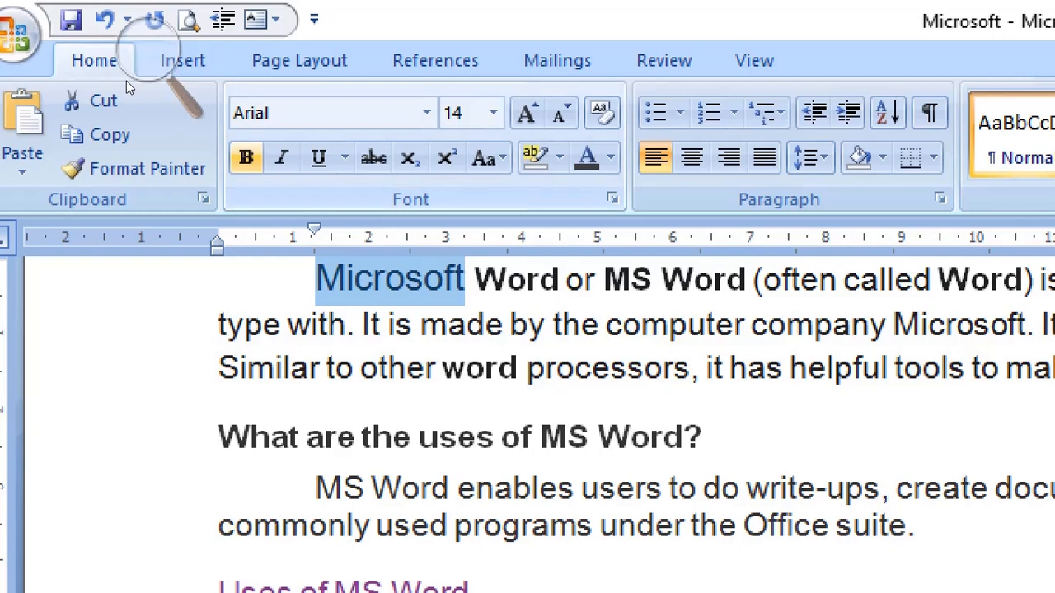
Apply bold, italic and underline to the selected word "Microsoft" and clear the selection
{"action": "key", "text": "ctrl+b"}
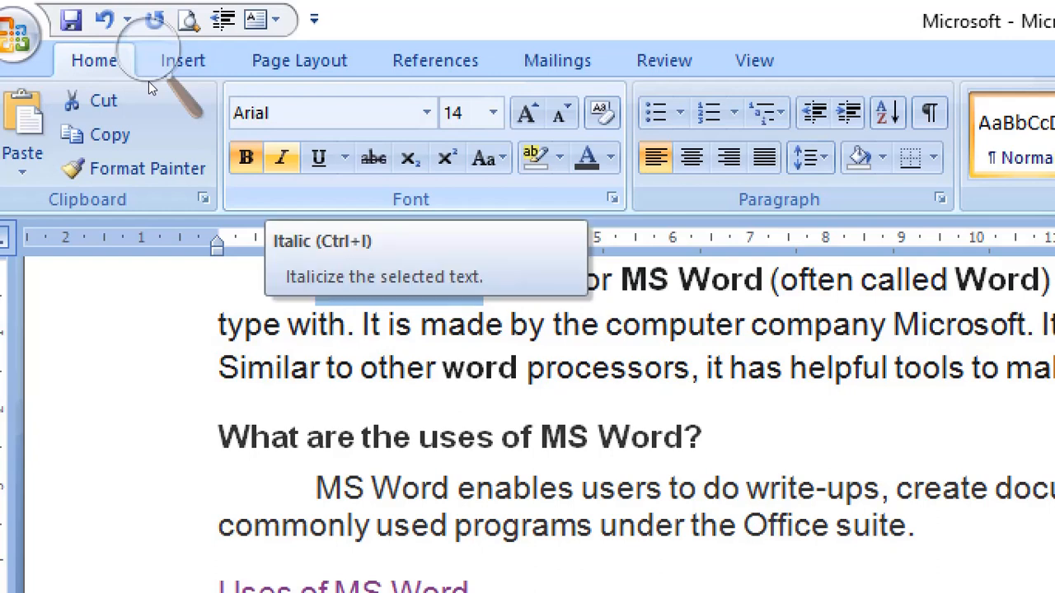
{"action": "key", "text": "ctrl+i"}
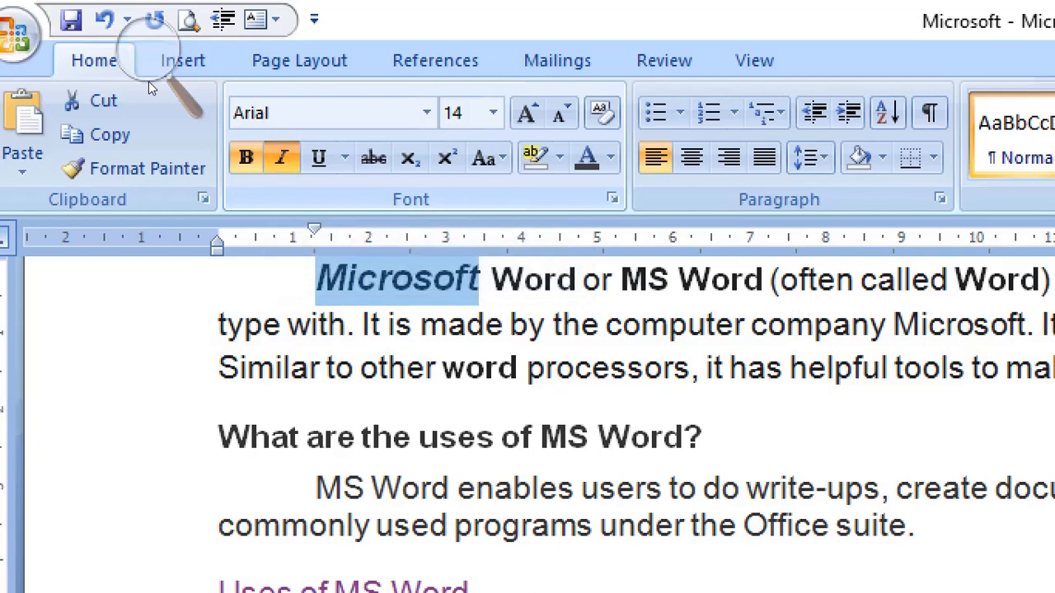
{"action": "key", "text": "ctrl+u"}
{"action": "key", "text": "ctrl+u"}
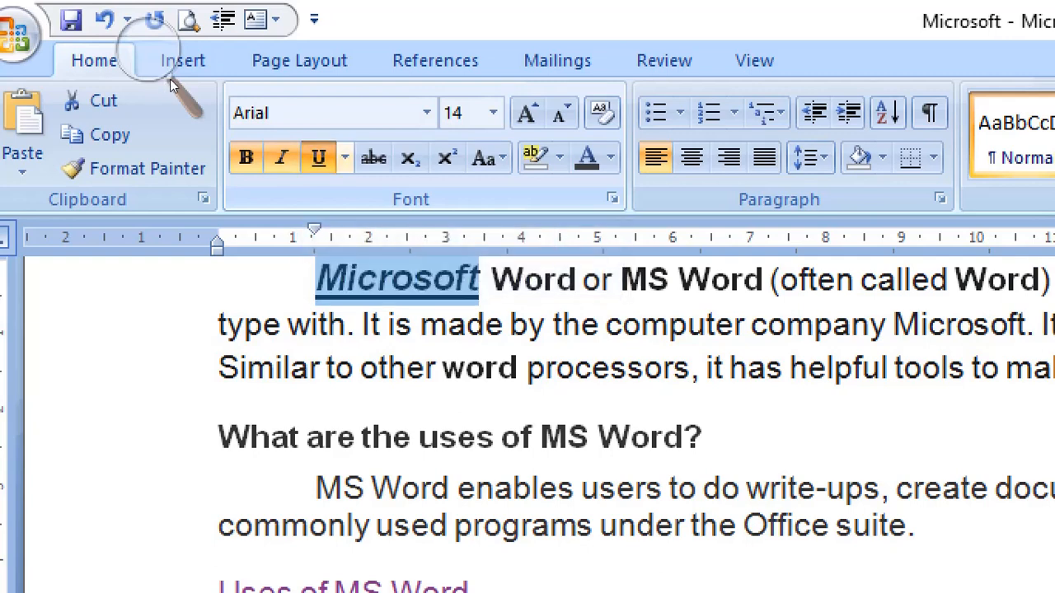
{"action": "key", "text": "ctrl+u"}
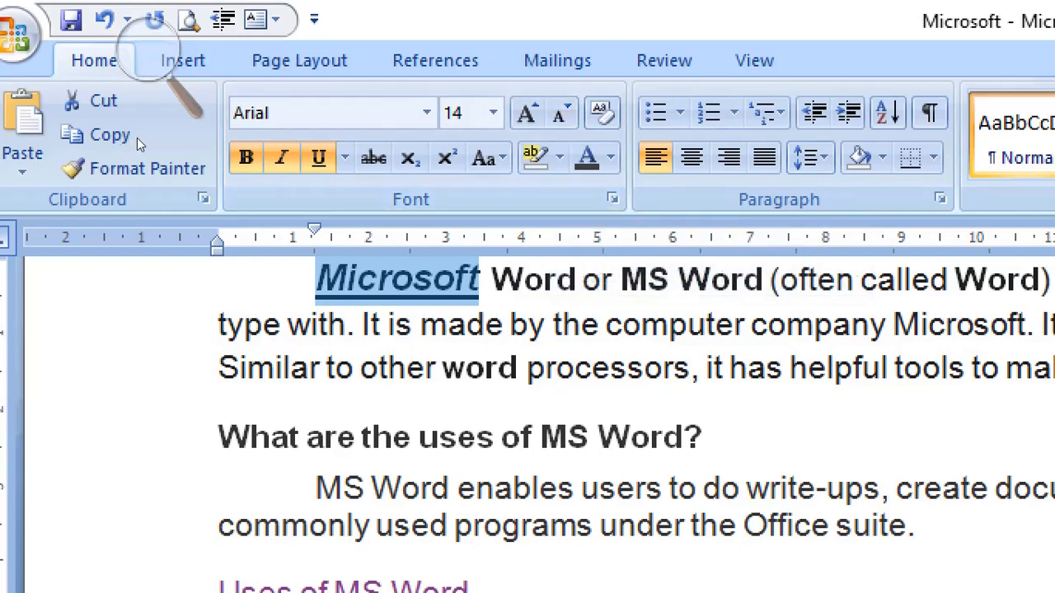
{"action": "key", "text": "Left"}
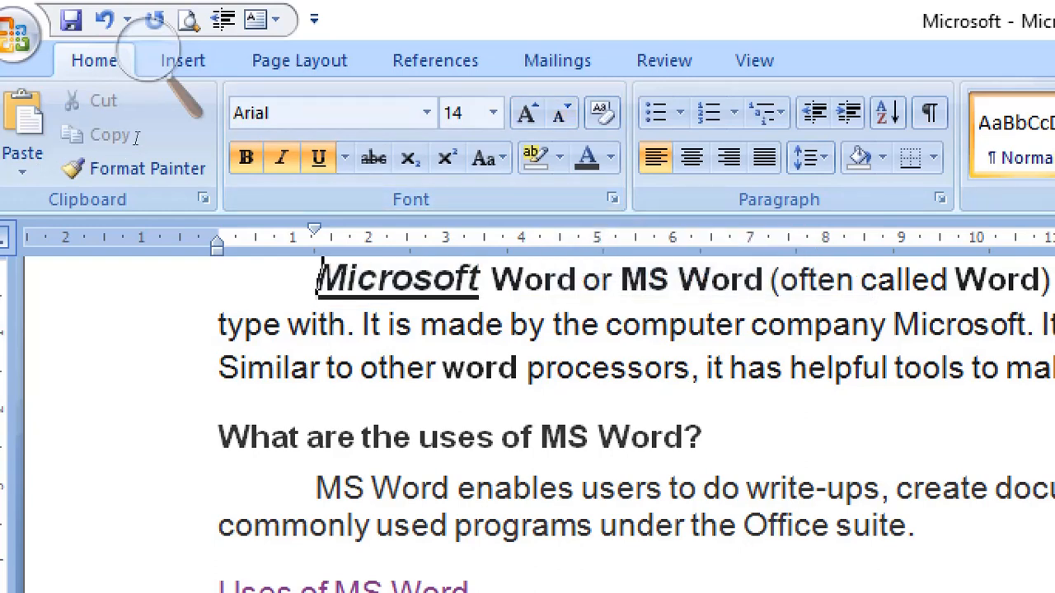
Undo the underline, italic and bold formatting on the word "Microsoft"
{"action": "key", "text": "ctrl+z"}
{"action": "key", "text": "ctrl+z"}
{"action": "key", "text": "ctrl+z"}
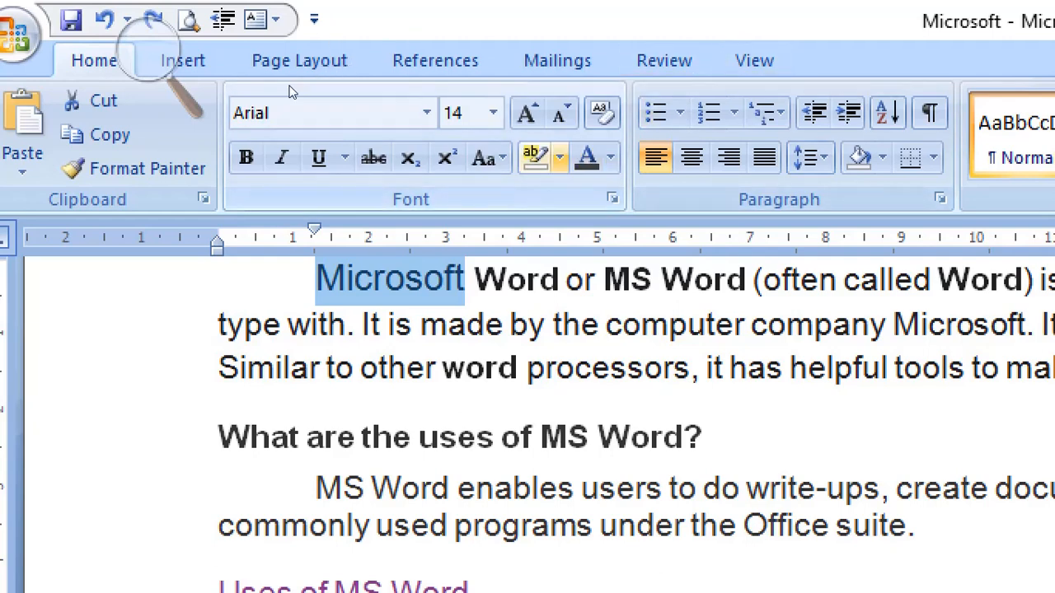
Give the selected word "Microsoft" a custom dark blue-violet font colour from the colour spectrum
{"action": "left_click", "coordinate": [610, 157]}
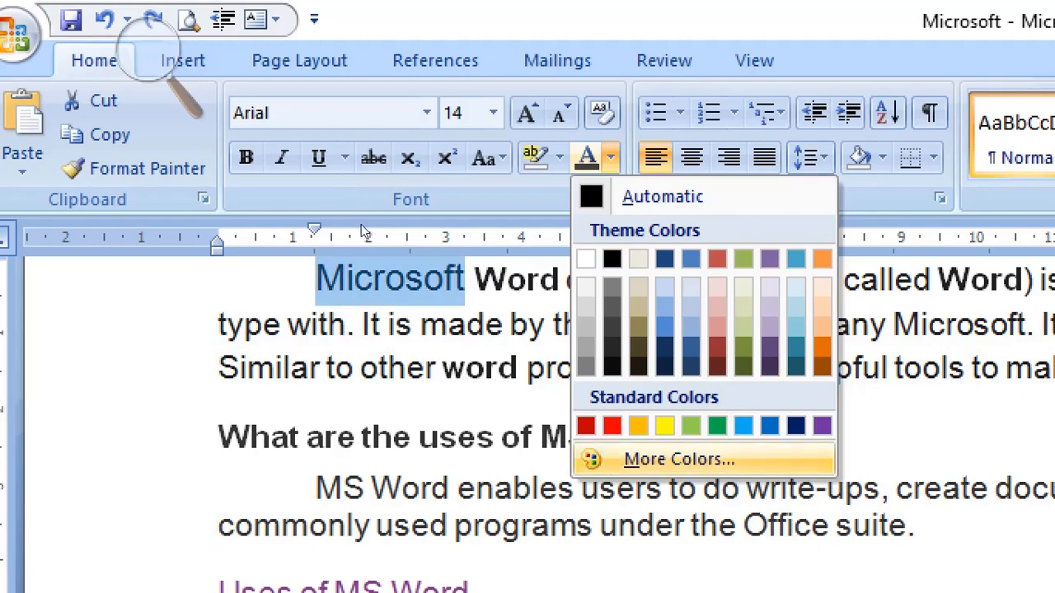
{"action": "key", "text": "Return"}
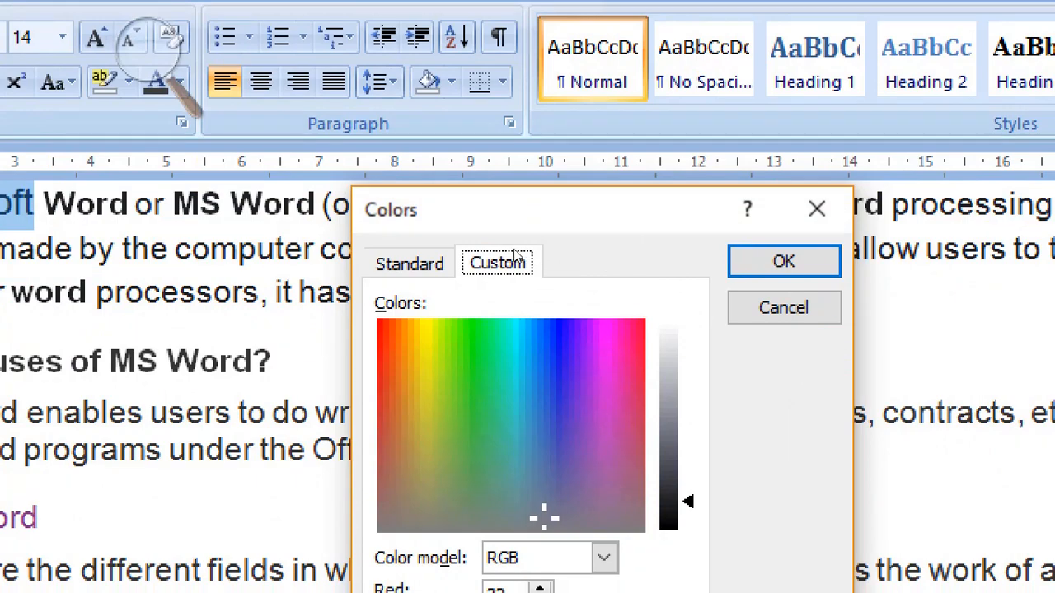
{"action": "left_click", "coordinate": [575, 422]}
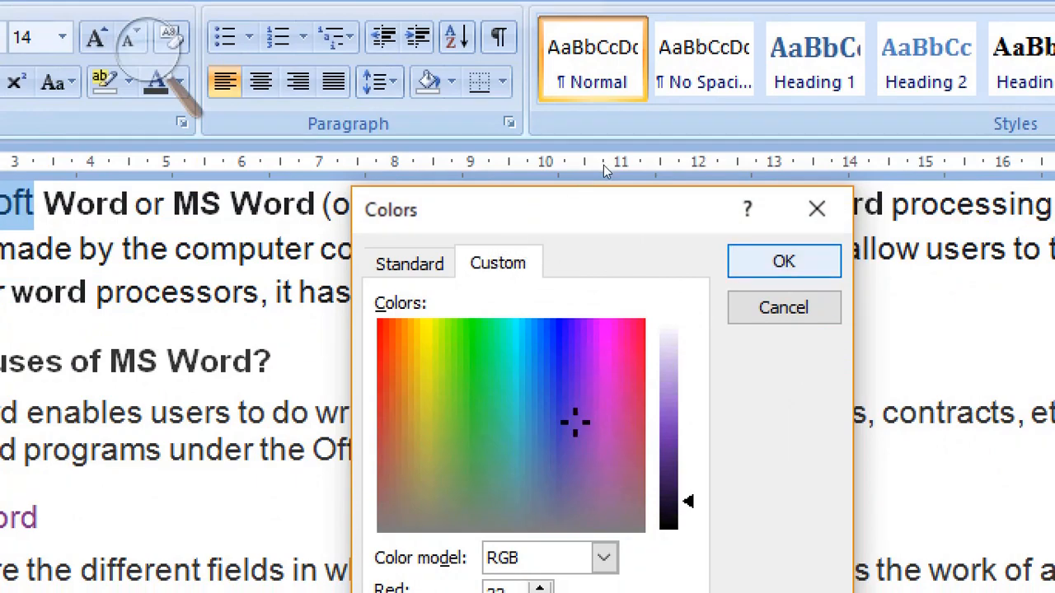
{"action": "key", "text": "Return"}
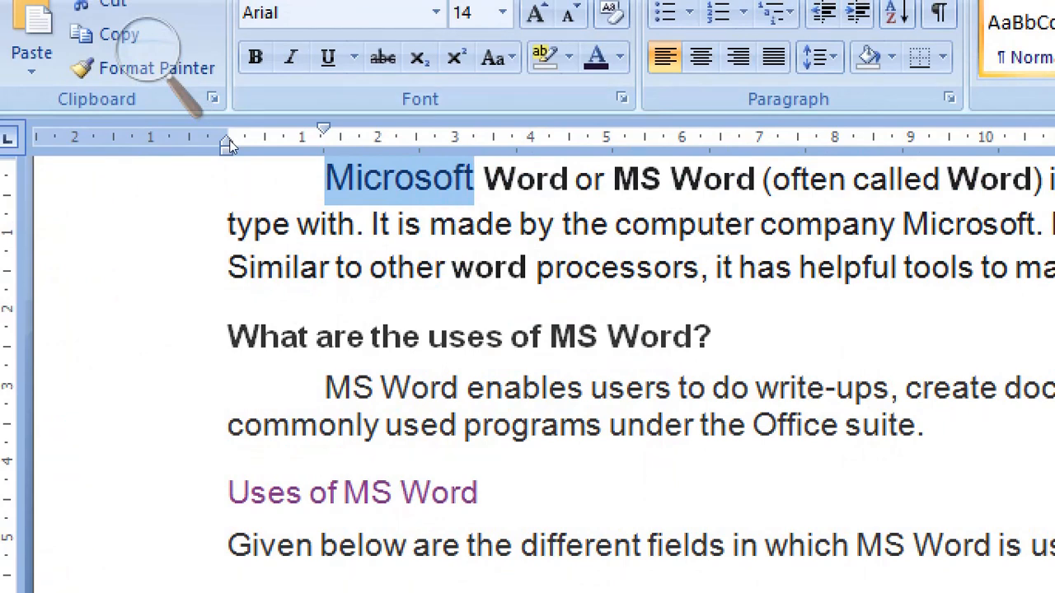
Change the font colour of the word "Microsoft" at the start of the introductory paragraph to a darker blue theme colour
{"action": "left_click", "coordinate": [454, 179]}
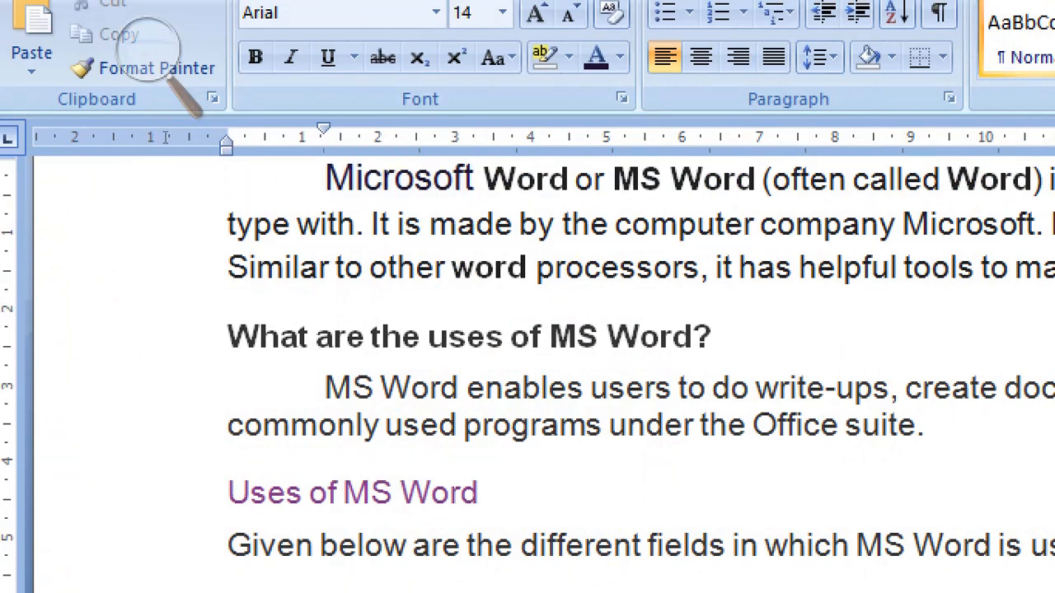
{"action": "key", "text": "ctrl+Left"}
{"action": "key", "text": "ctrl+shift+Right"}
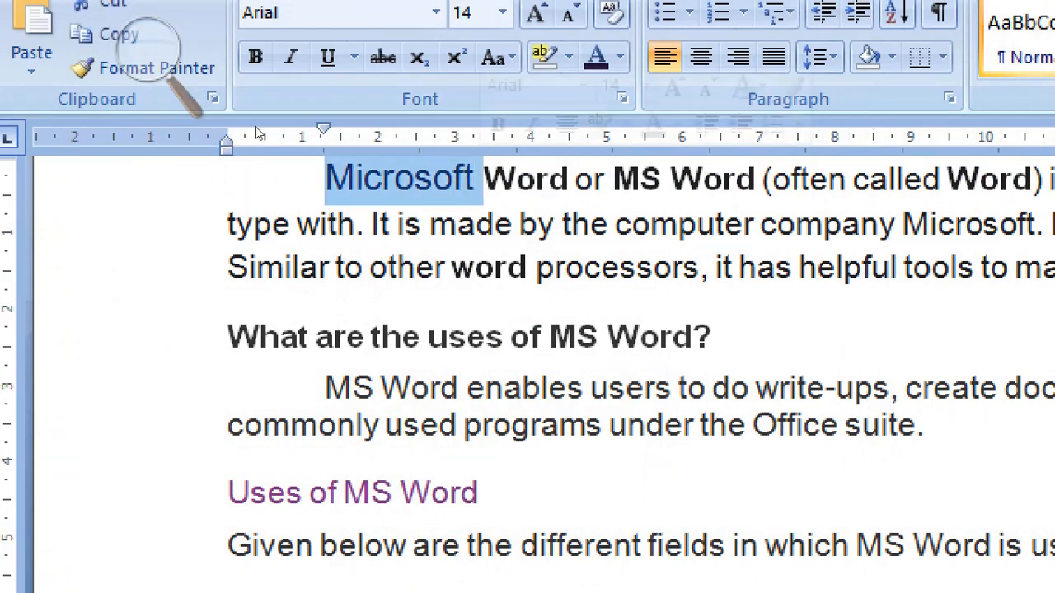
{"action": "left_click", "coordinate": [620, 56]}
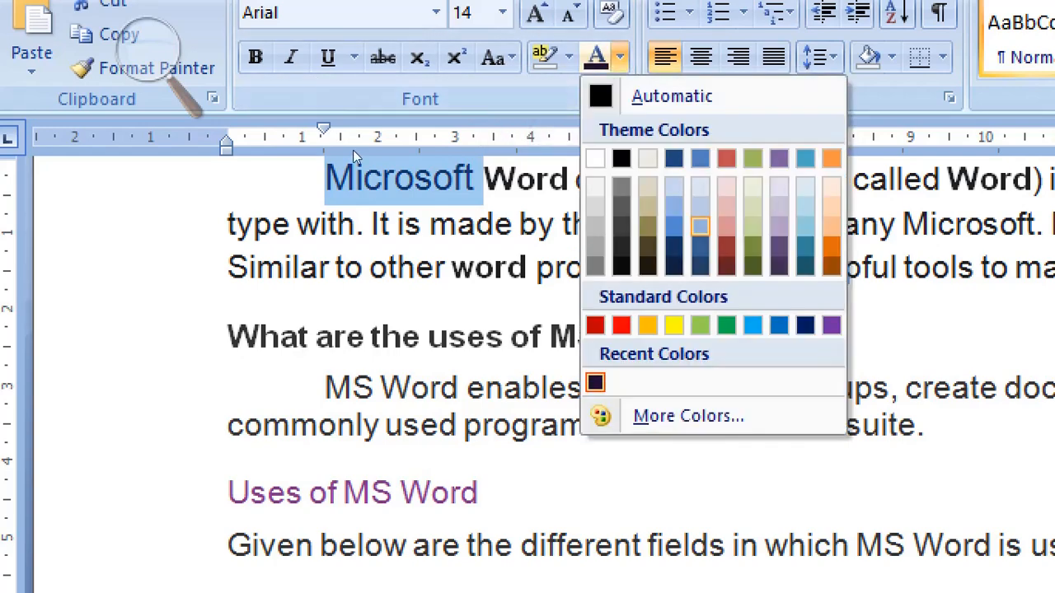
{"action": "left_click", "coordinate": [700, 245]}
{"action": "left_click", "coordinate": [701, 255]}
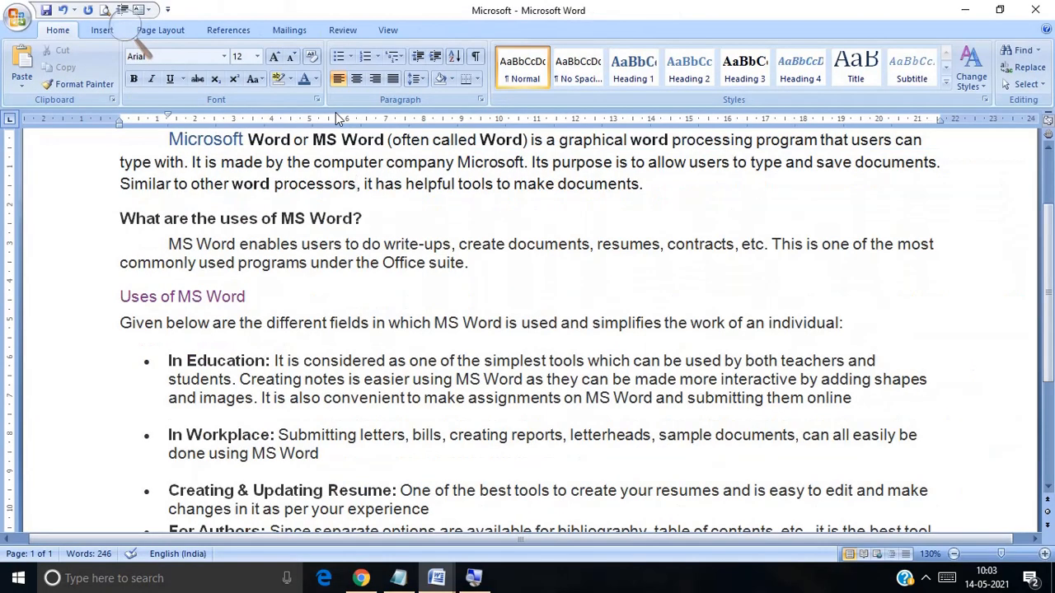
Justify all the text from the introductory paragraph to the end of the document
{"action": "key", "text": "Up"}
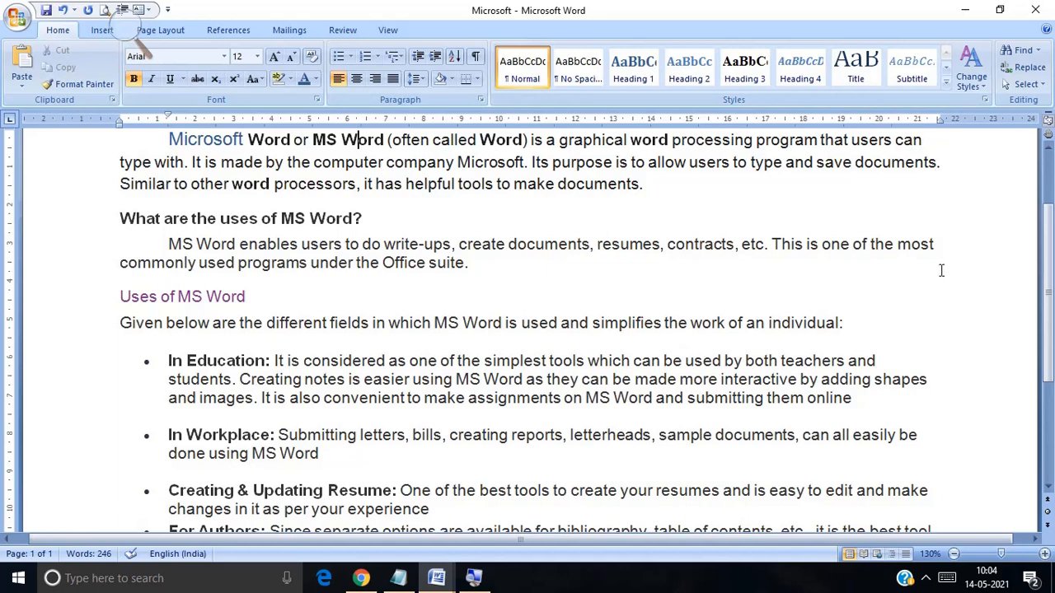
{"action": "left_click", "coordinate": [160, 144]}
{"action": "key", "text": "shift+Down"}
{"action": "key", "text": "shift+Down"}
{"action": "key", "text": "shift+Down"}
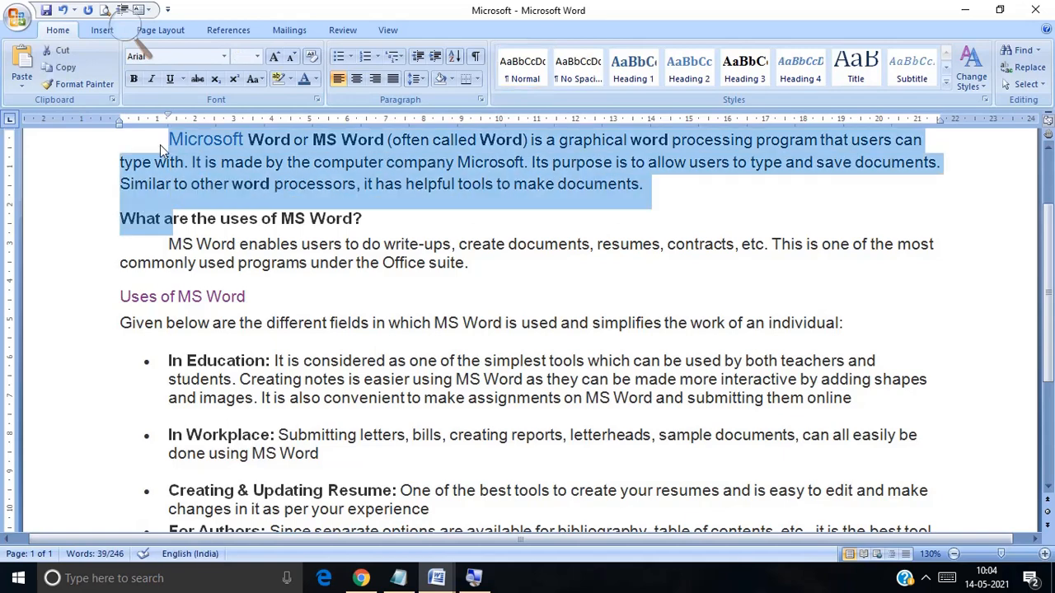
{"action": "key", "text": "shift+Down"}
{"action": "key", "text": "shift+Down"}
{"action": "key", "text": "shift+Down"}
{"action": "key", "text": "shift+Down"}
{"action": "key", "text": "shift+Down"}
{"action": "key", "text": "shift+Down"}
{"action": "key", "text": "shift+Down"}
{"action": "key", "text": "shift+Down"}
{"action": "key", "text": "shift+Down"}
{"action": "key", "text": "shift+Down"}
{"action": "key", "text": "shift+Down"}
{"action": "key", "text": "shift+Down"}
{"action": "key", "text": "shift+Down"}
{"action": "key", "text": "shift+Down"}
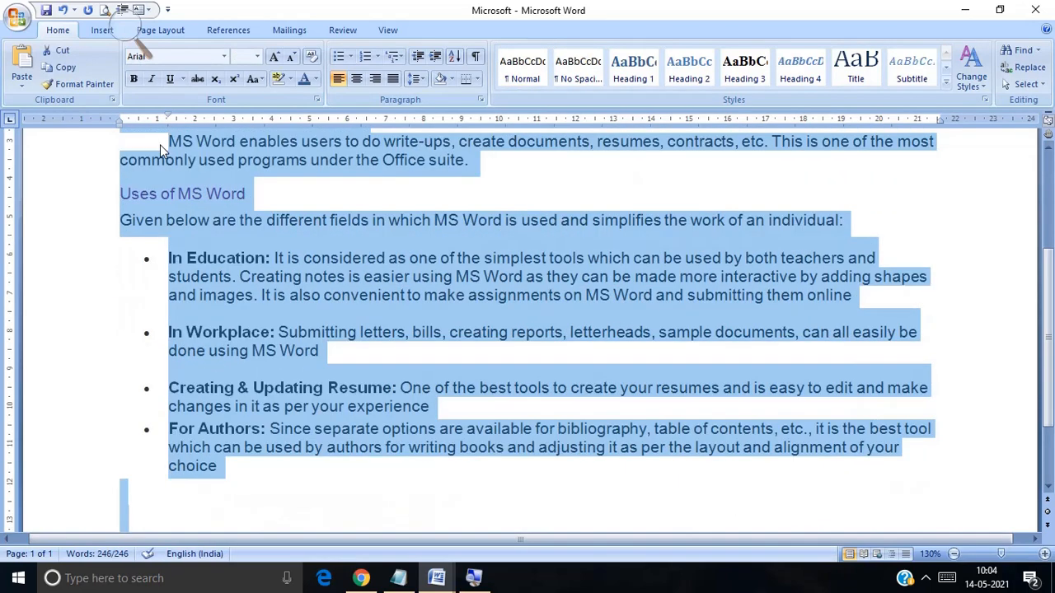
{"action": "left_click", "coordinate": [393, 79]}
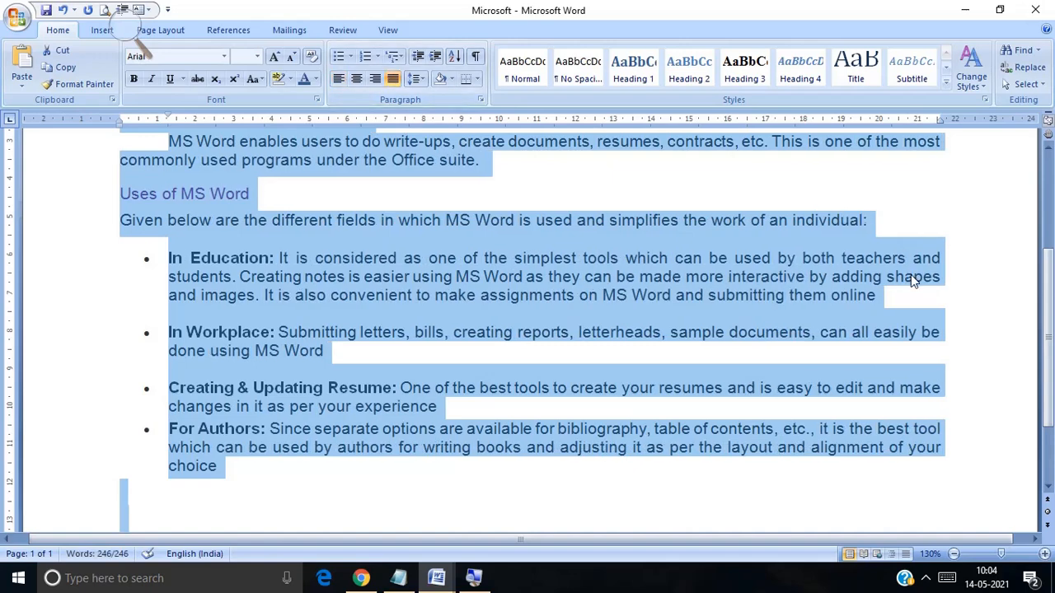
Try centre and right alignment on the introductory paragraph, restoring justified alignment after each
{"action": "left_click", "coordinate": [947, 294]}
{"action": "key", "text": "Up"}
{"action": "key", "text": "Up"}
{"action": "key", "text": "Up"}
{"action": "key", "text": "Up"}
{"action": "key", "text": "Up"}
{"action": "key", "text": "Up"}
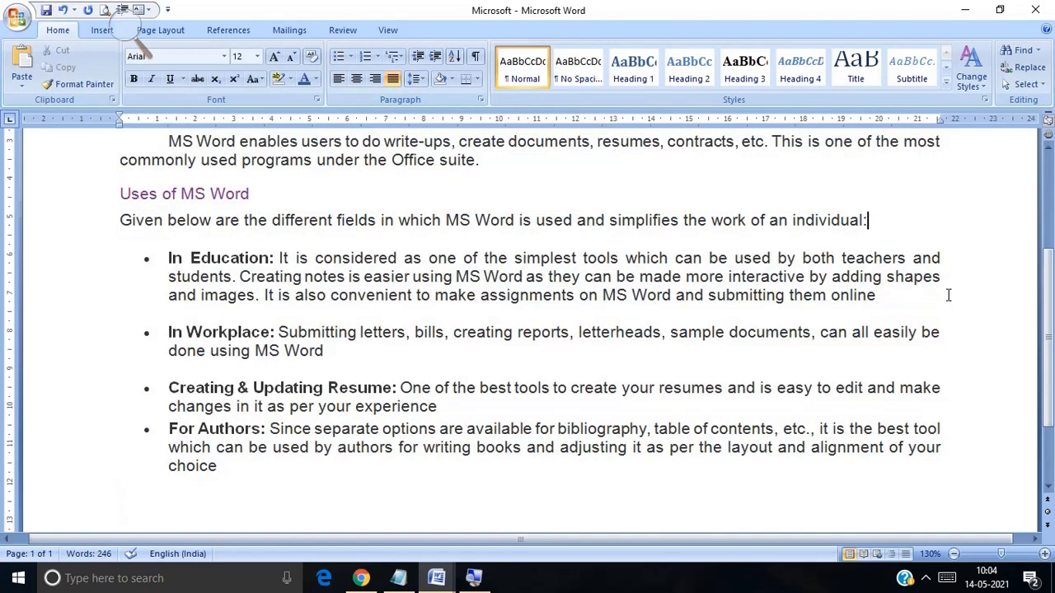
{"action": "key", "text": "Up"}
{"action": "key", "text": "Up"}
{"action": "key", "text": "Up"}
{"action": "key", "text": "Up"}
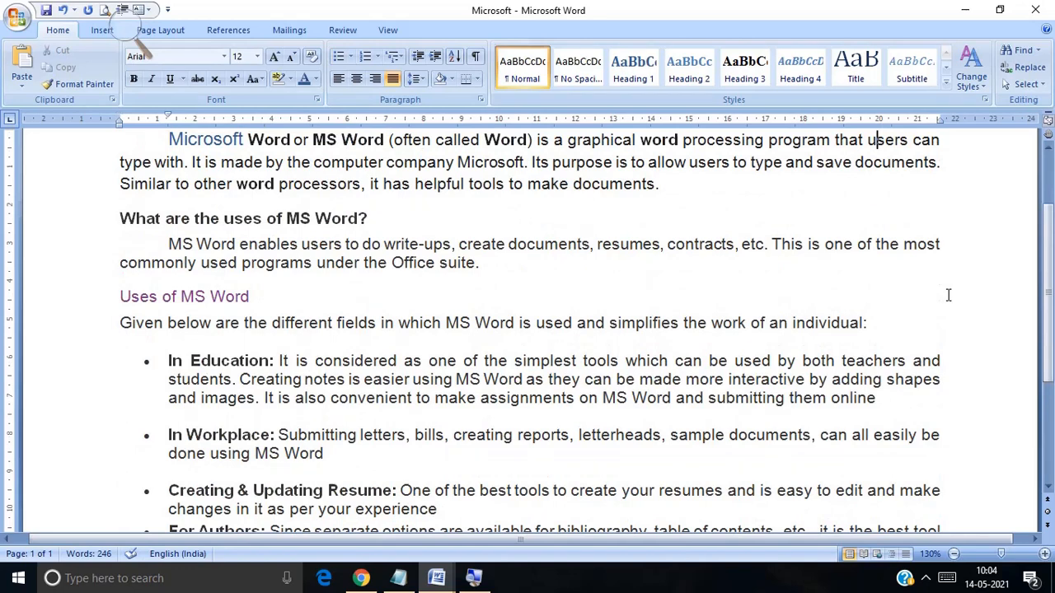
{"action": "left_click", "coordinate": [939, 147]}
{"action": "left_click", "coordinate": [169, 144]}
{"action": "left_click", "coordinate": [358, 82]}
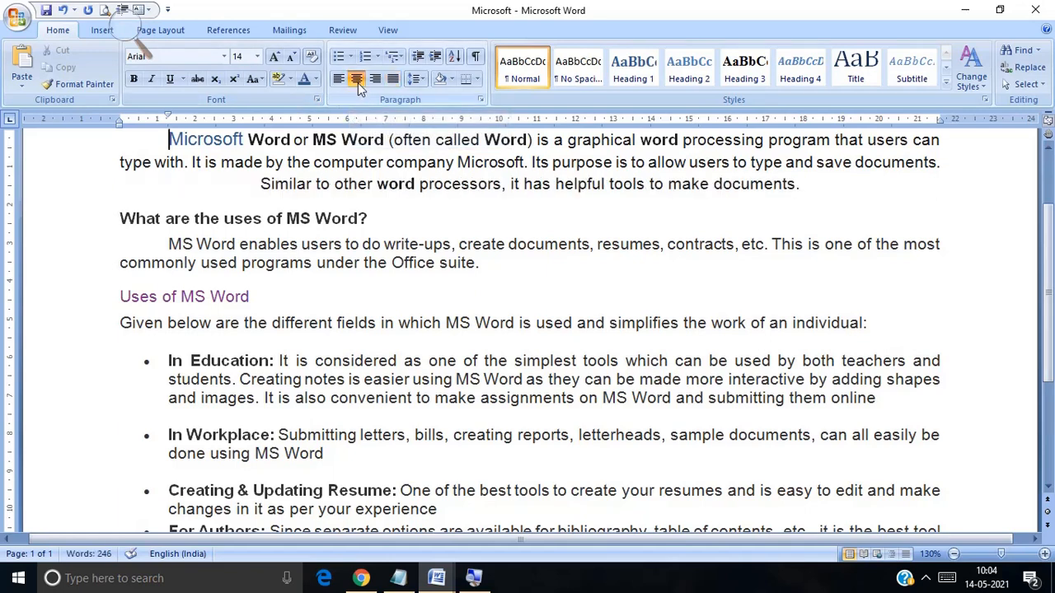
{"action": "key", "text": "ctrl+z"}
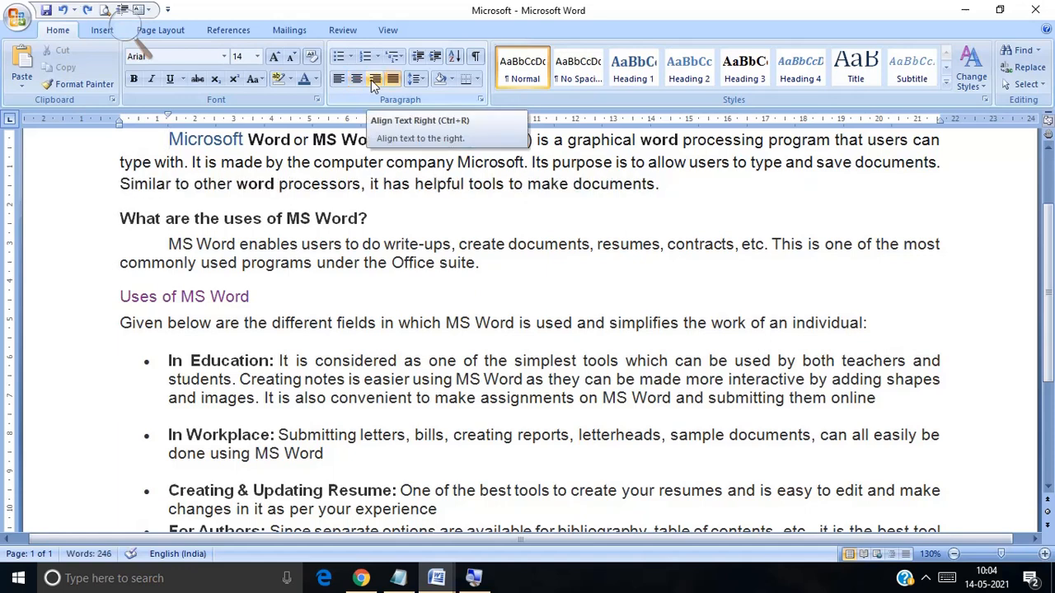
{"action": "left_click", "coordinate": [373, 80]}
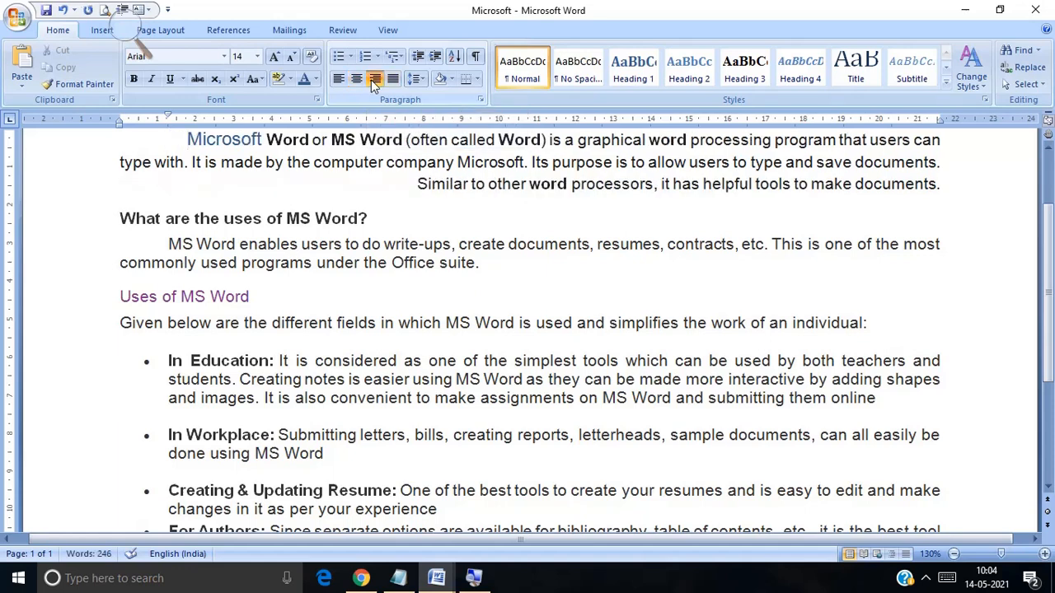
{"action": "key", "text": "ctrl+j"}
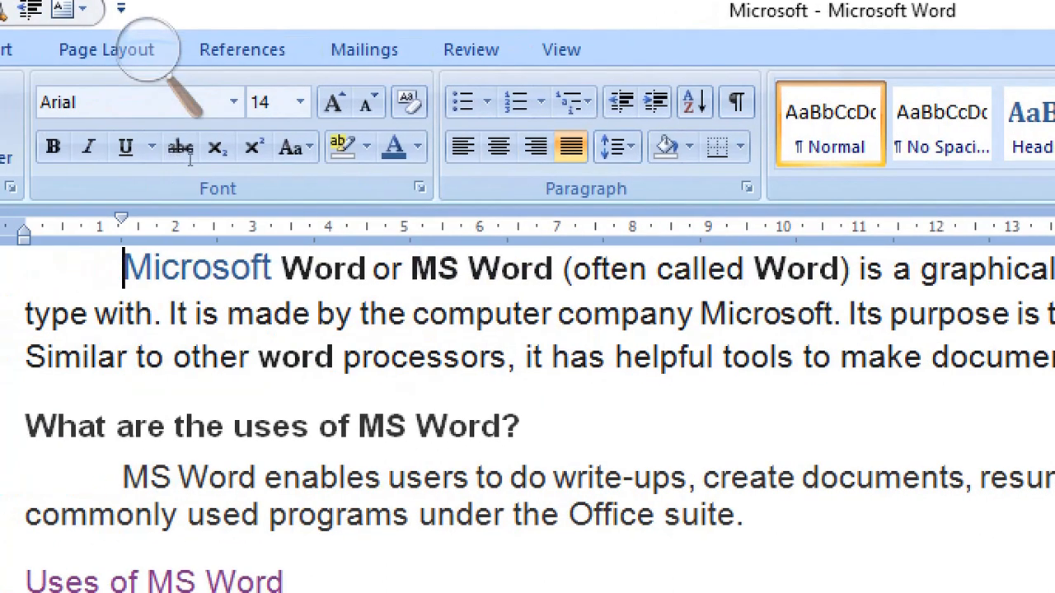
Delete the space between "with." and "It" in the introductory paragraph
{"action": "left_click", "coordinate": [192, 162]}
{"action": "key", "text": "BackSpace"}
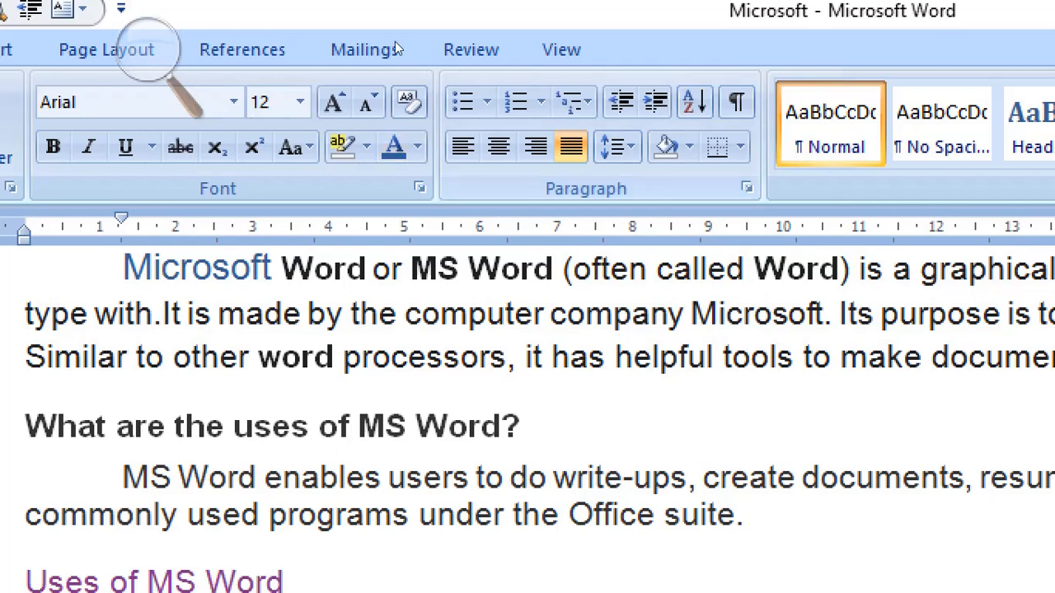
Examine the bullet library and the symbols offered for defining a new bullet, and leave without choosing one
{"action": "left_click", "coordinate": [487, 102]}
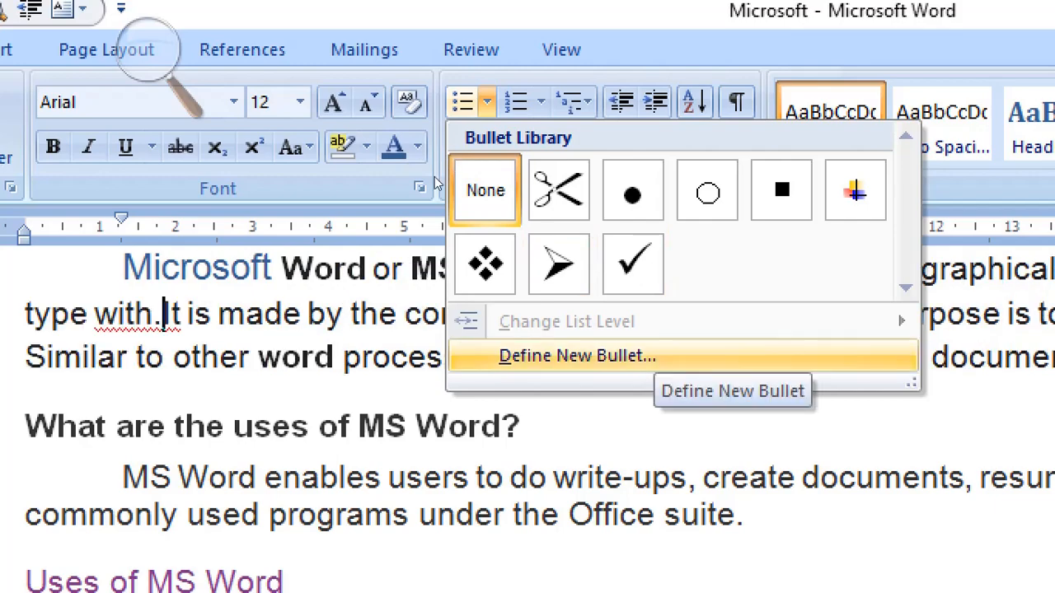
{"action": "left_click", "coordinate": [654, 356]}
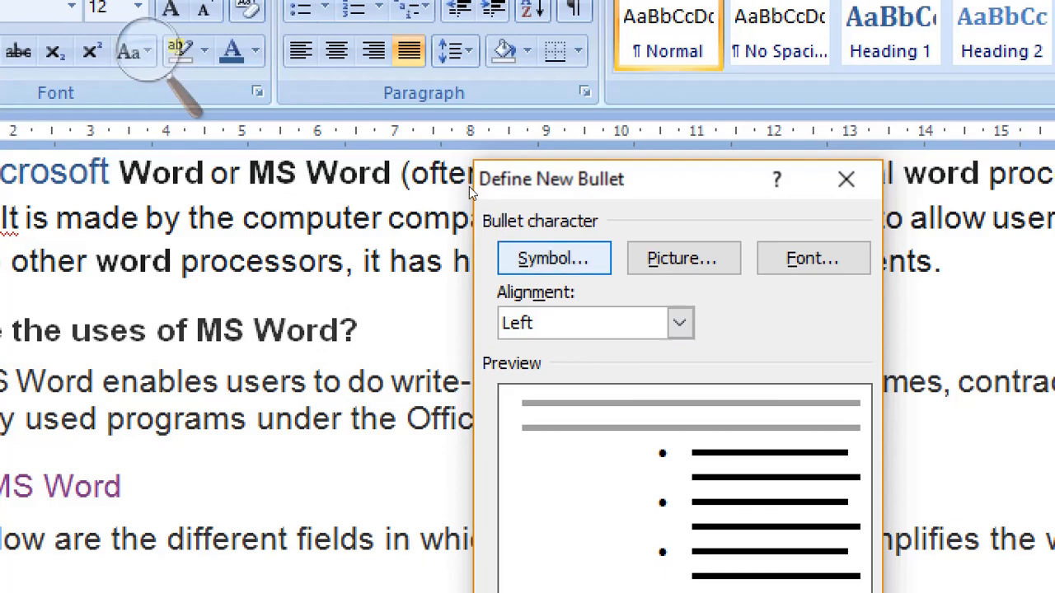
{"action": "left_click", "coordinate": [553, 258]}
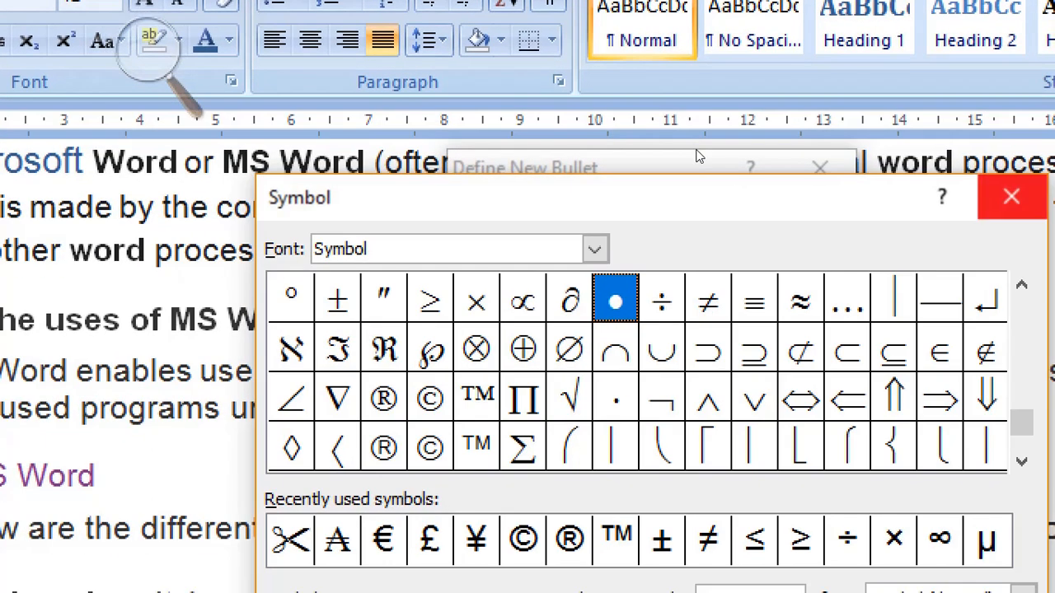
{"action": "left_click", "coordinate": [1011, 196]}
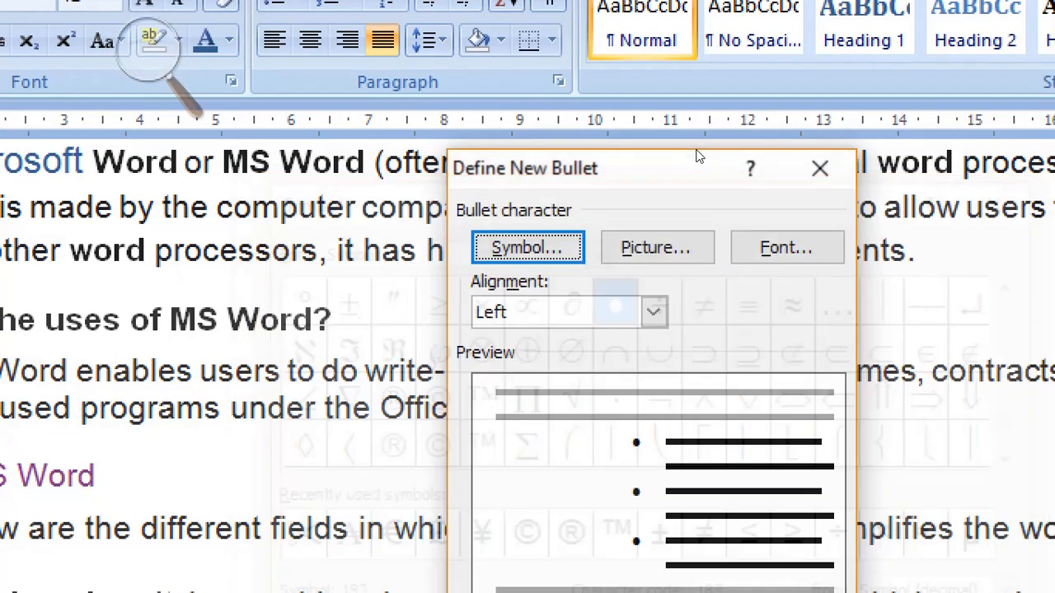
{"action": "left_click", "coordinate": [820, 168]}
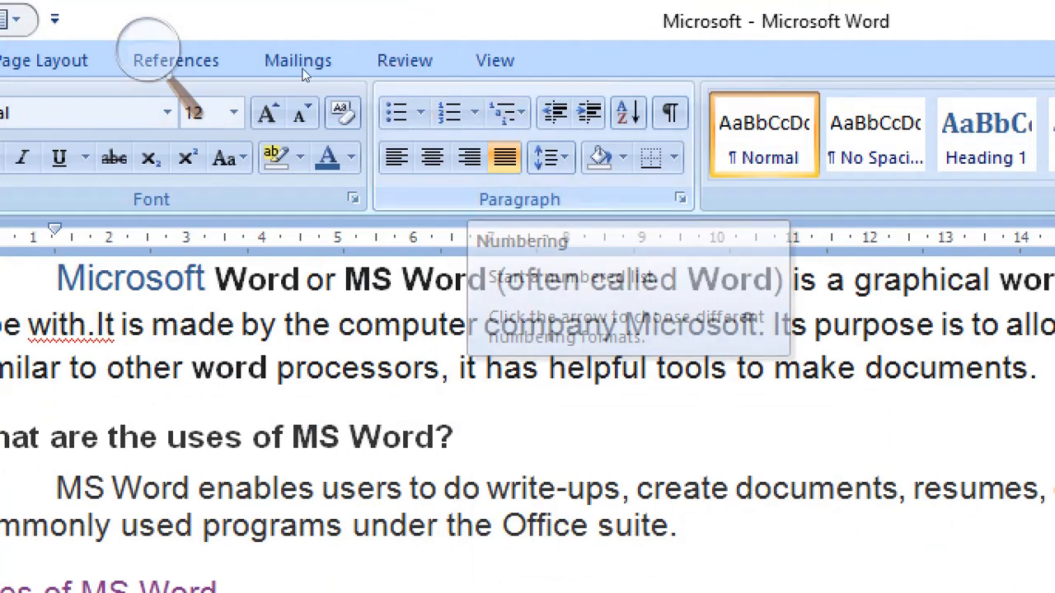
Examine the numbering library and the multilevel list styles without applying any
{"action": "left_click", "coordinate": [474, 113]}
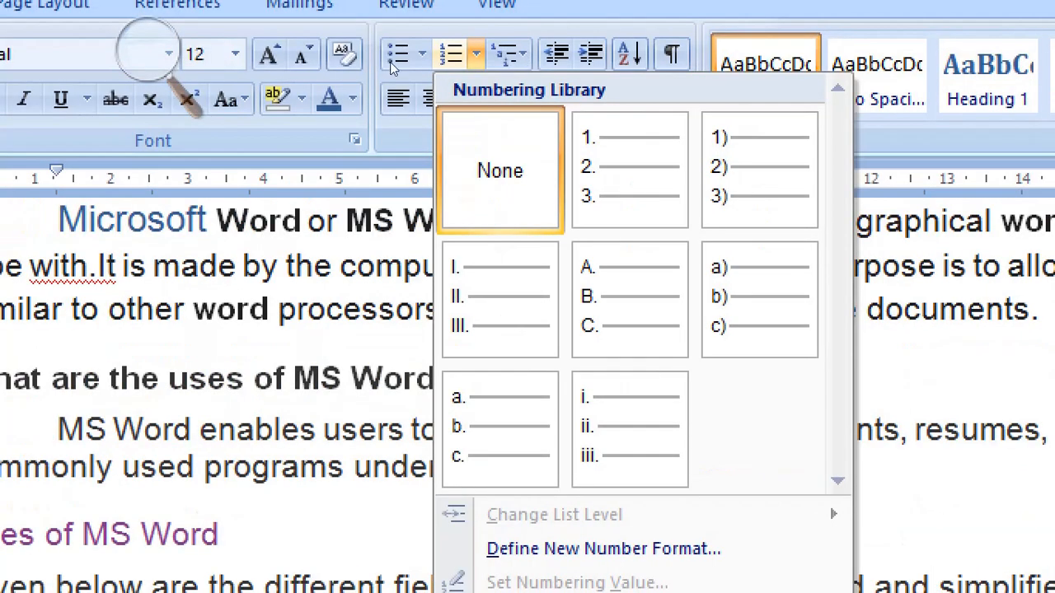
{"action": "left_click", "coordinate": [480, 2]}
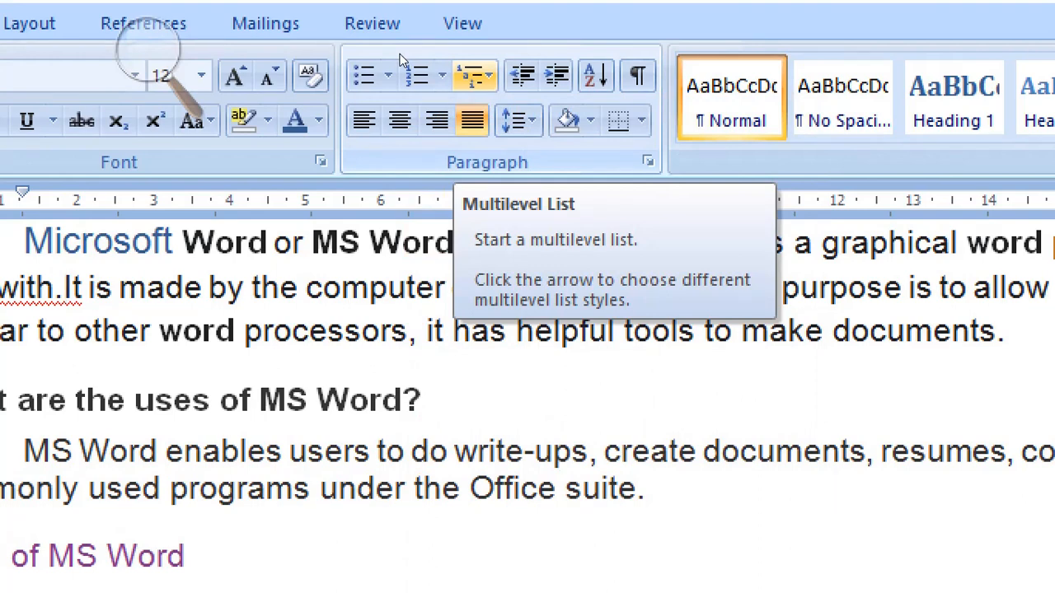
{"action": "left_click", "coordinate": [404, 63]}
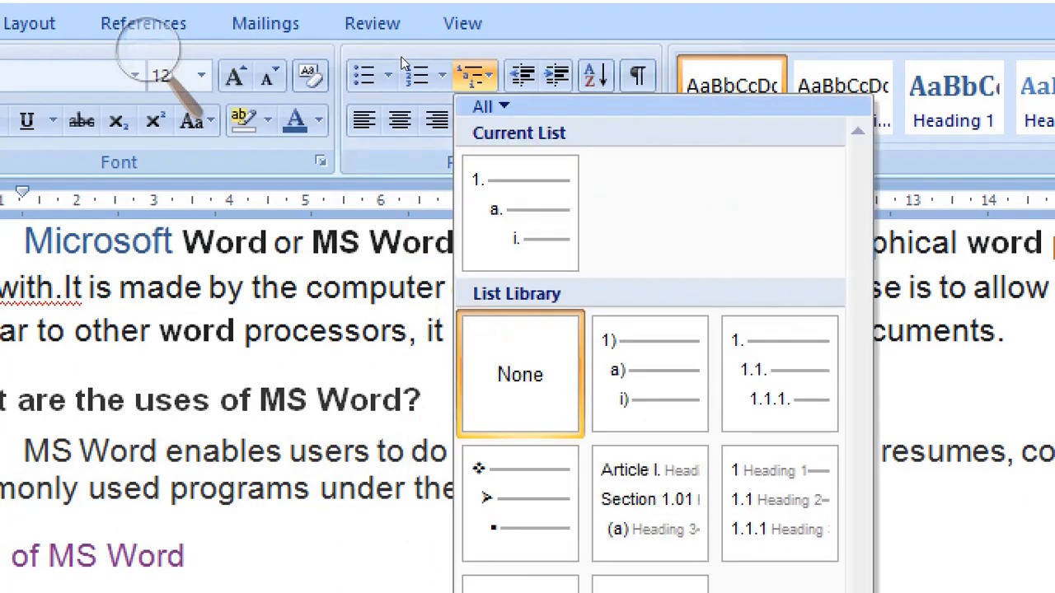
{"action": "mouse_move", "coordinate": [482, 186]}
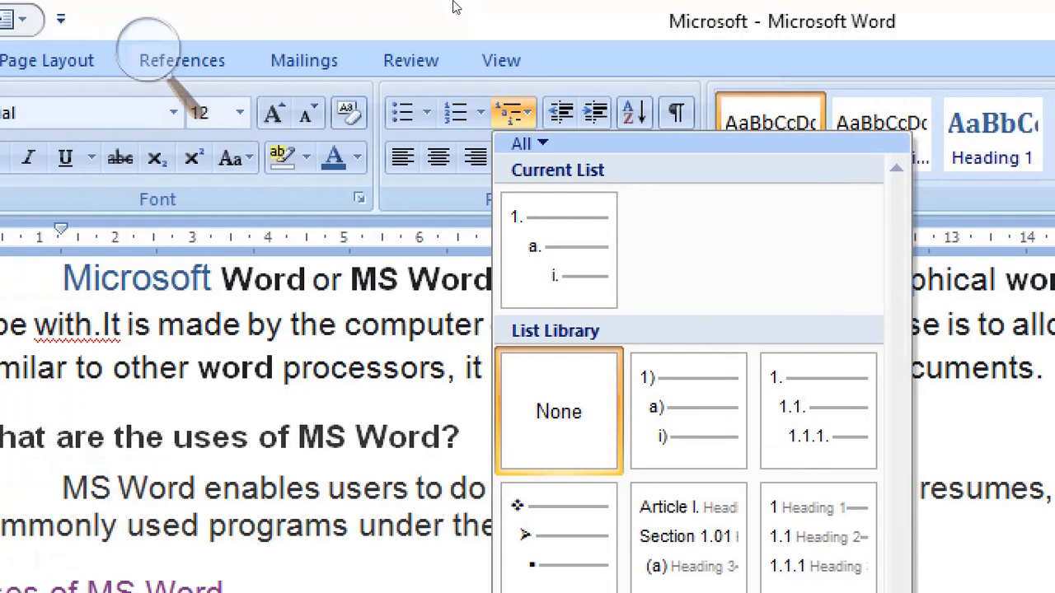
{"action": "left_click", "coordinate": [456, 7]}
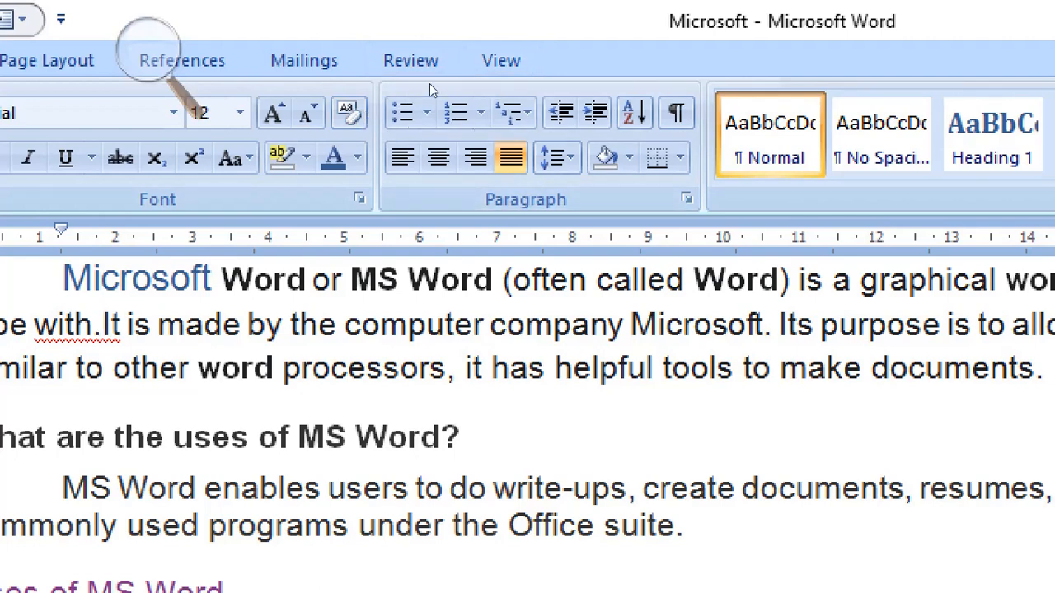
Look through the paragraph shading colours and text styles, keeping the introductory paragraph in the Normal style
{"action": "left_click", "coordinate": [628, 157]}
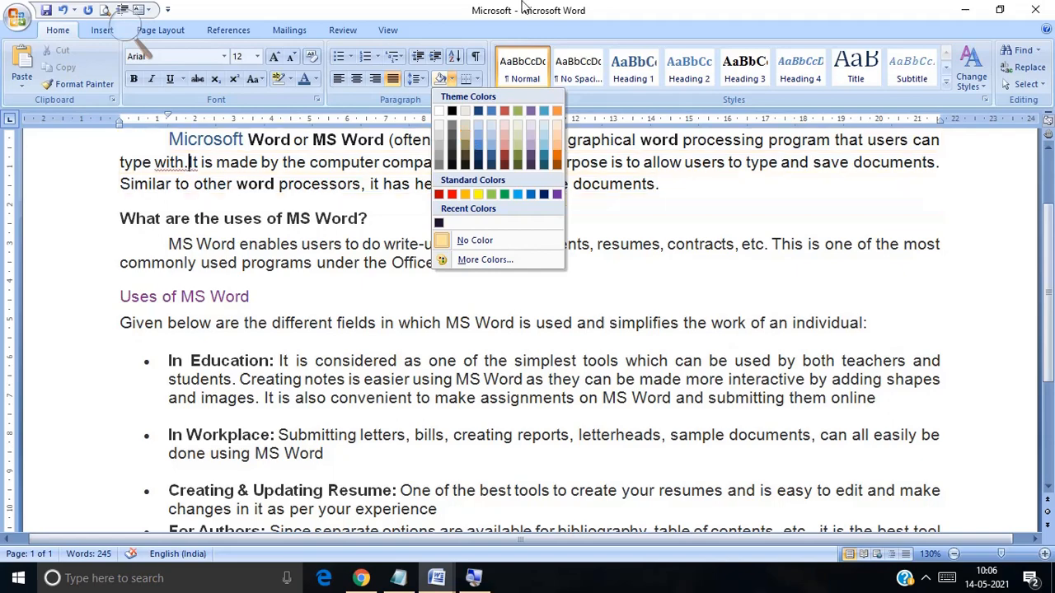
{"action": "left_click", "coordinate": [490, 4]}
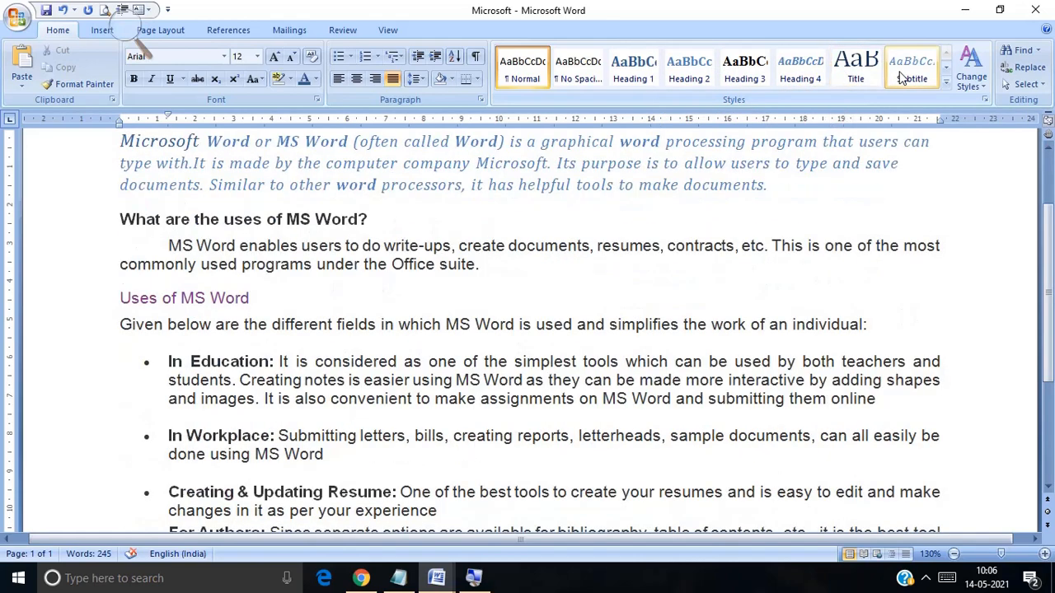
{"action": "left_click", "coordinate": [534, 76]}
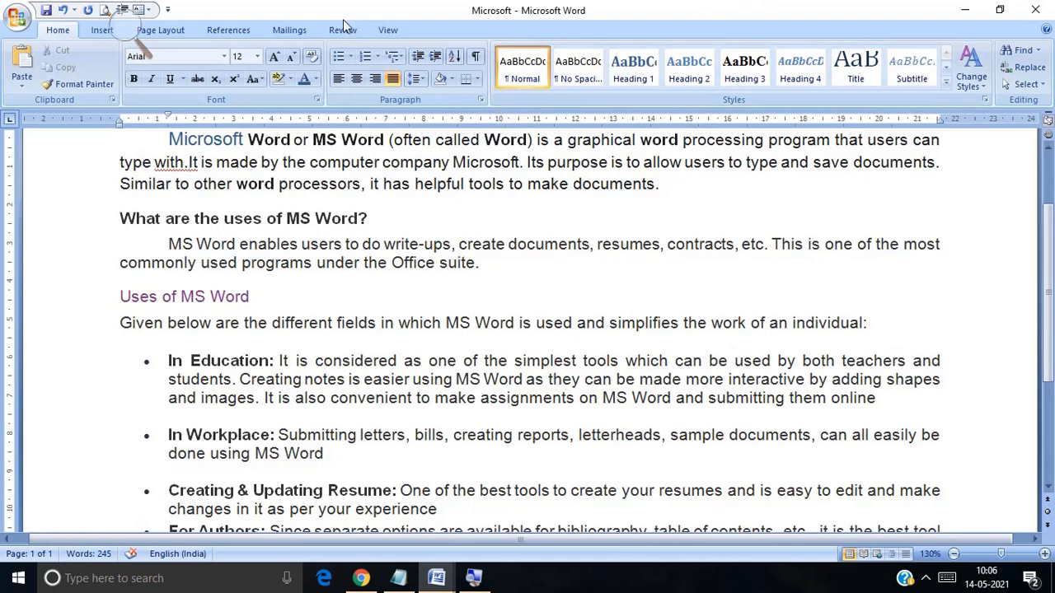
View the gallery of insertable shapes and close it without picking a shape
{"action": "left_click", "coordinate": [100, 31]}
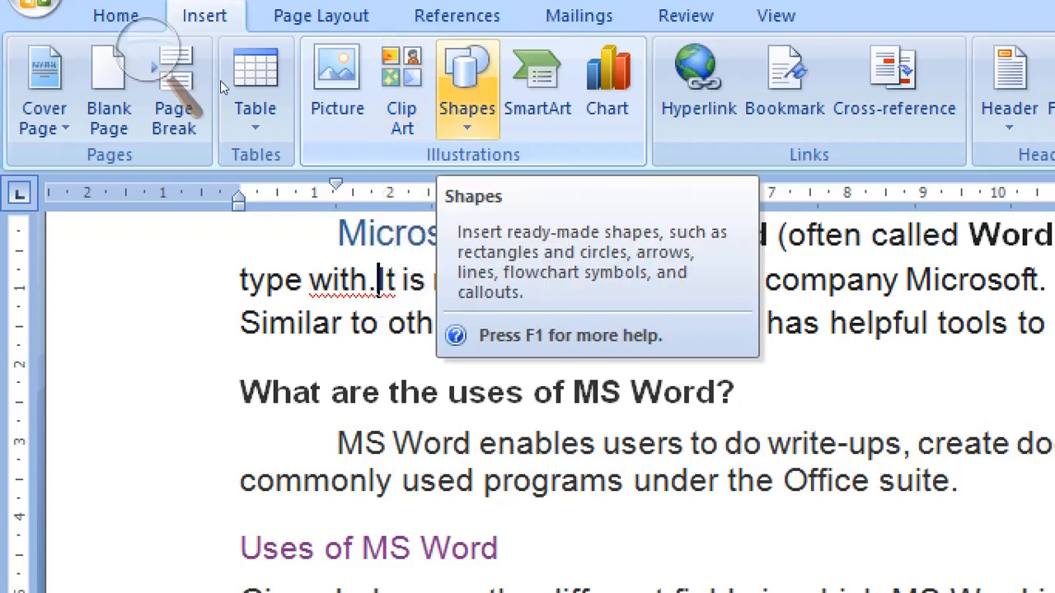
{"action": "left_click", "coordinate": [466, 83]}
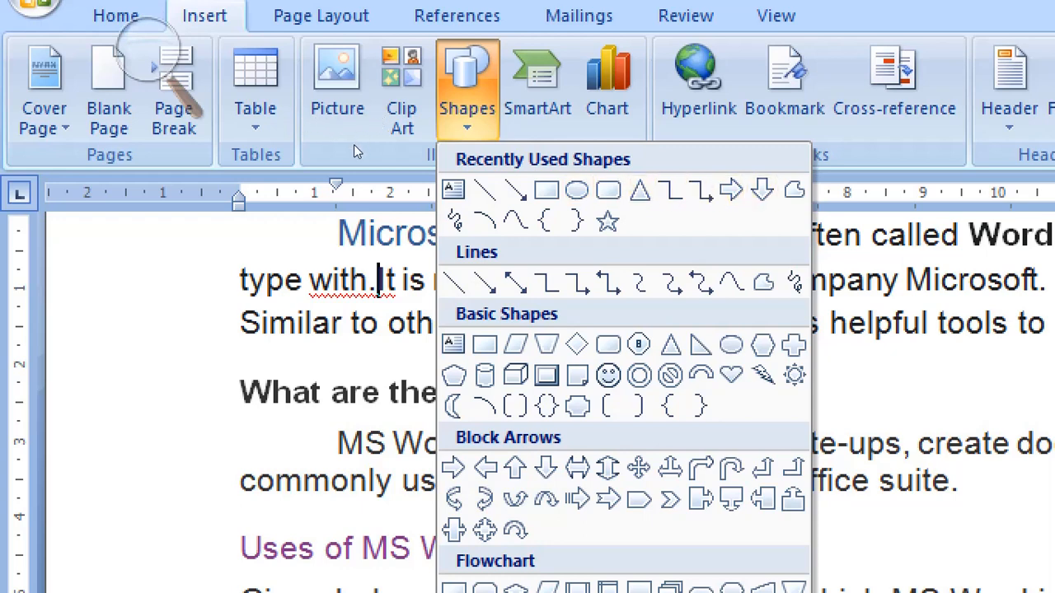
{"action": "key", "text": "Escape"}
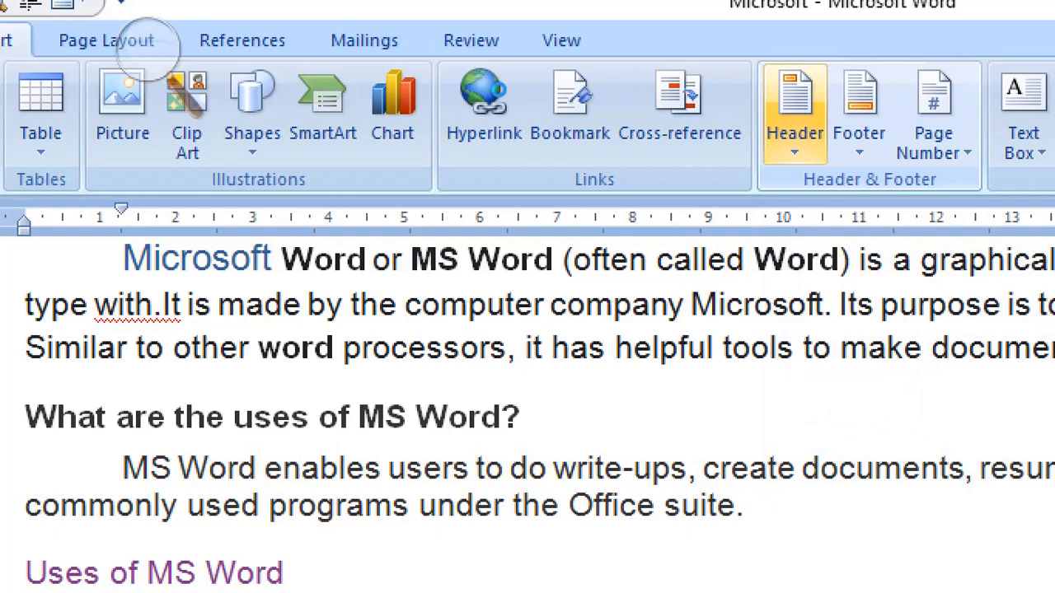
Look through the built-in header designs and insert the Alphabet header
{"action": "left_click", "coordinate": [794, 116]}
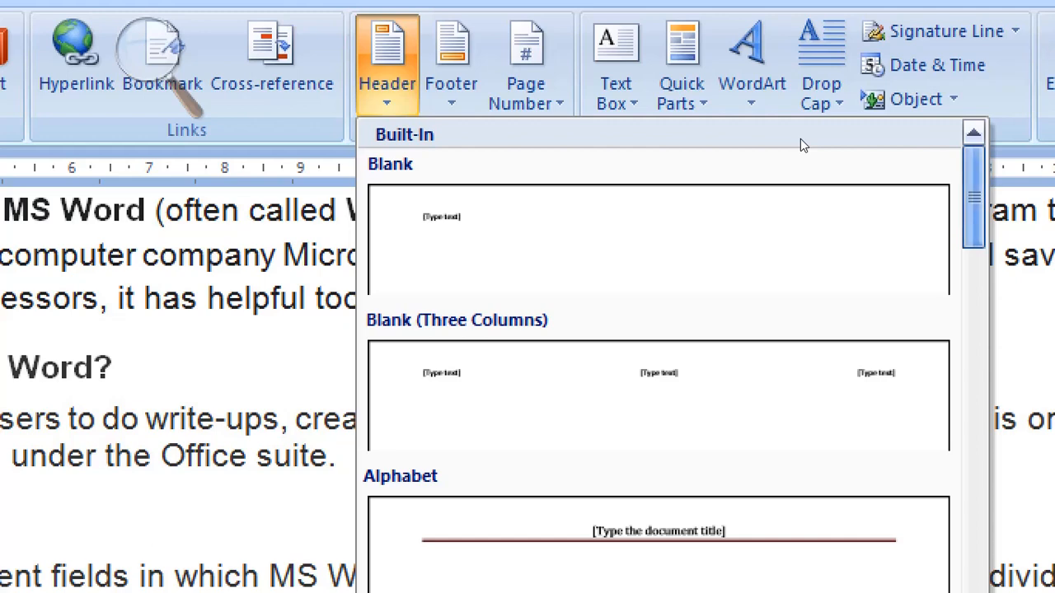
{"action": "scroll", "coordinate": [800, 146], "scroll_direction": "down", "scroll_amount": 5}
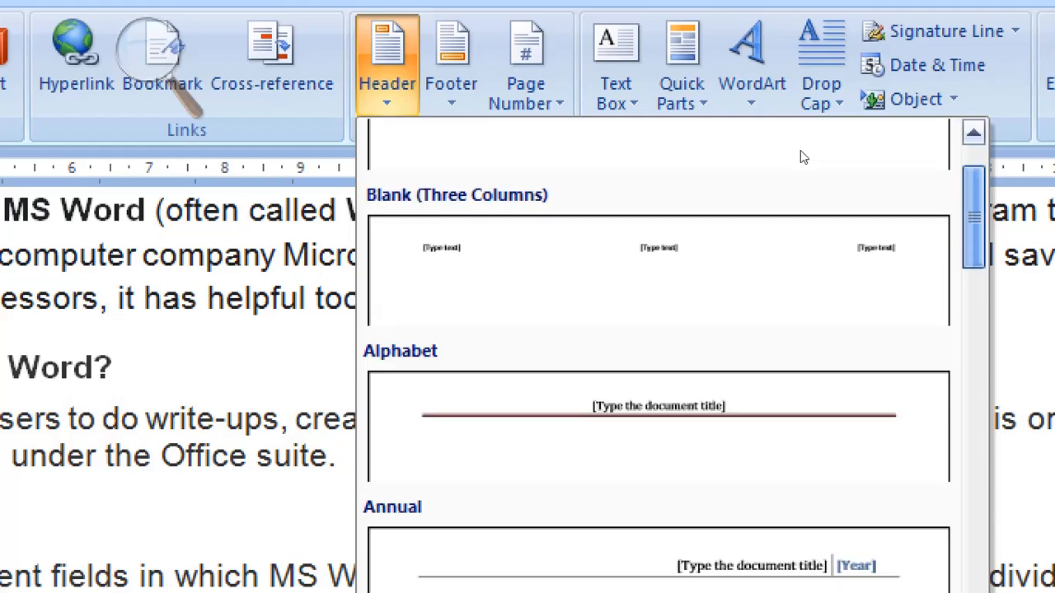
{"action": "scroll", "coordinate": [802, 169], "scroll_direction": "down", "scroll_amount": 5}
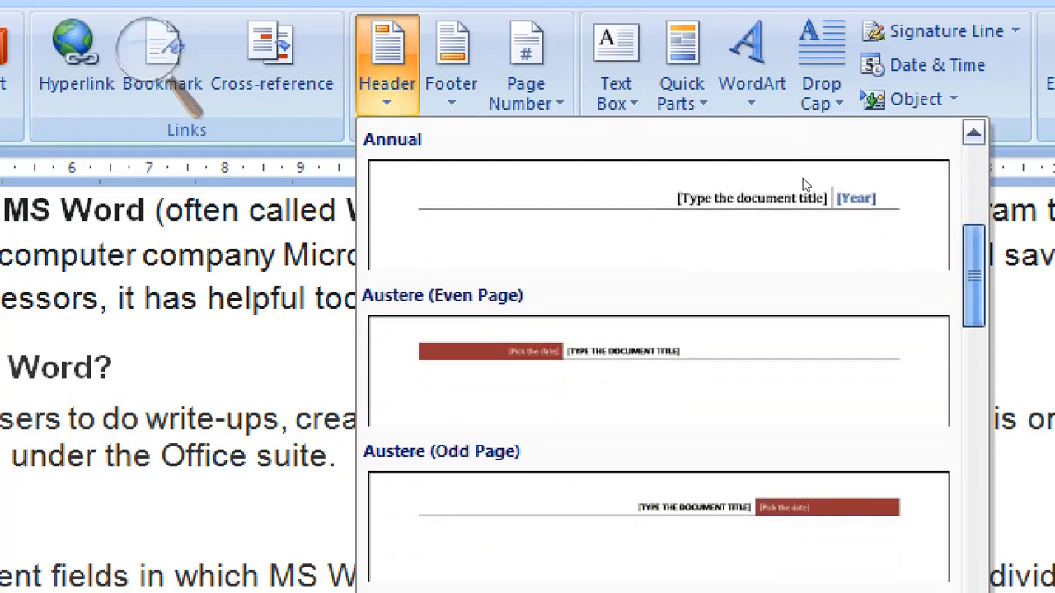
{"action": "scroll", "coordinate": [804, 191], "scroll_direction": "down", "scroll_amount": 3}
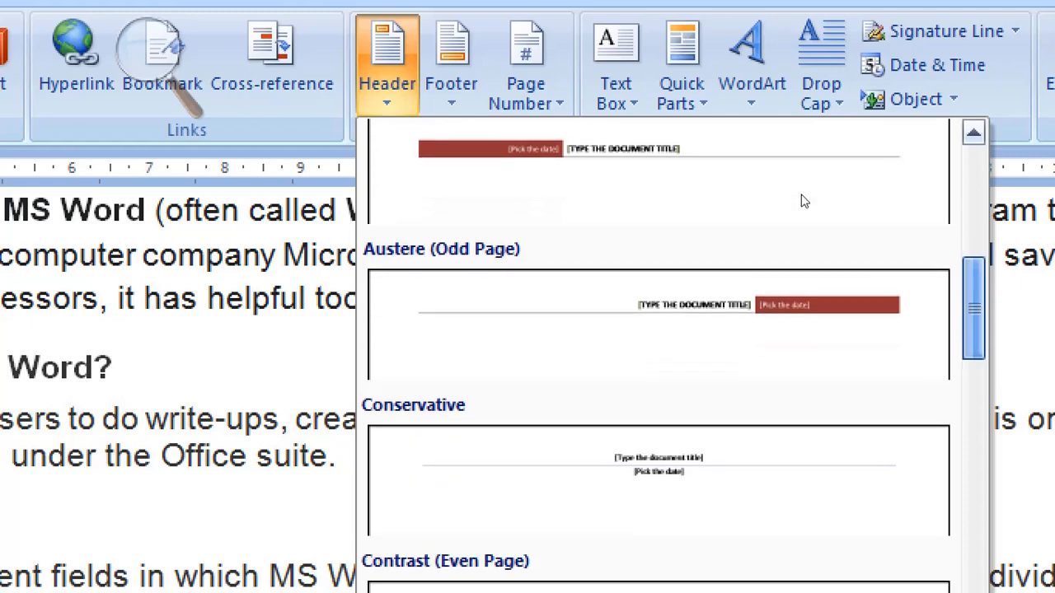
{"action": "scroll", "coordinate": [803, 201], "scroll_direction": "up", "scroll_amount": 10}
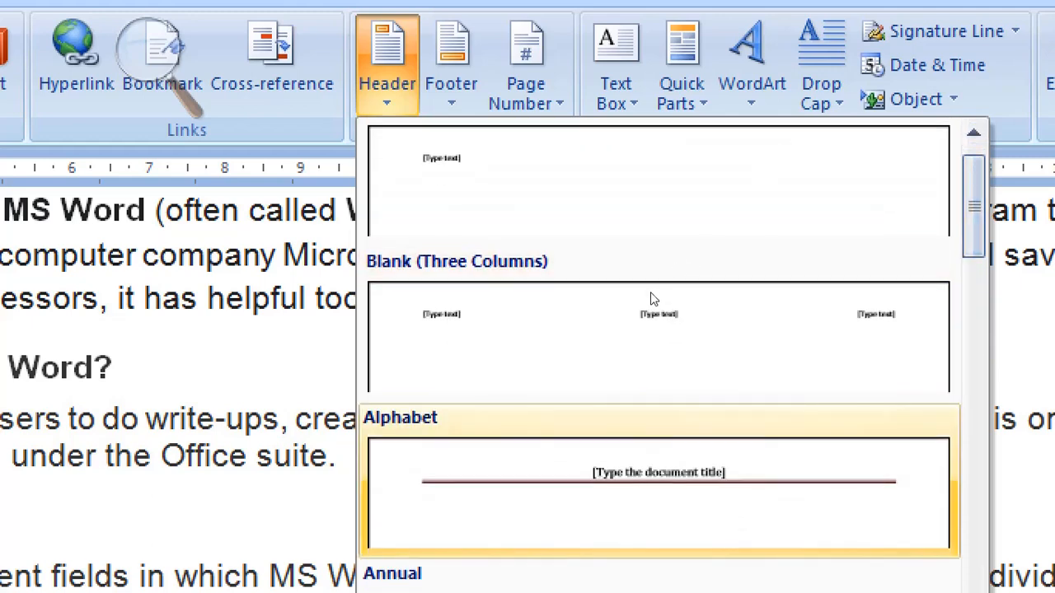
{"action": "left_click", "coordinate": [651, 294]}
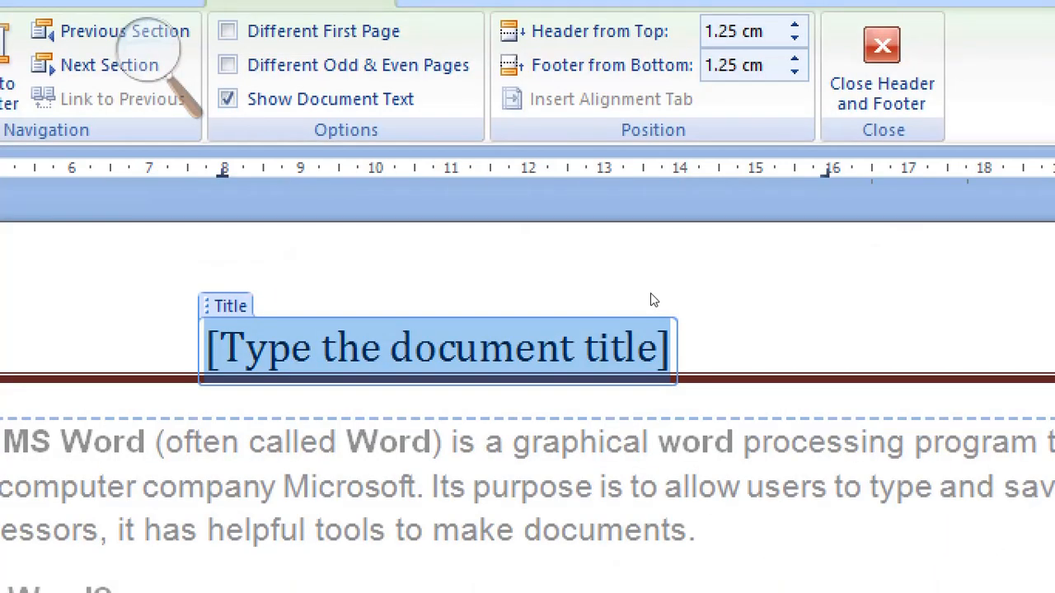
Try "BCA" and "Basic Computer" as the header title, clear the text and leave header editing
{"action": "type", "text": "BCA"}
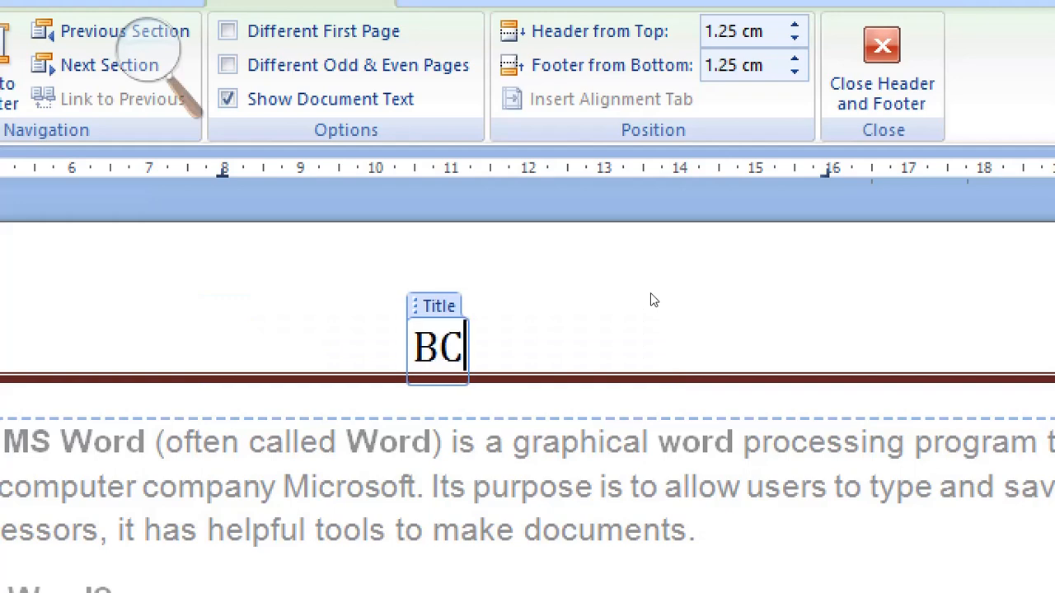
{"action": "key", "text": "BackSpace"}
{"action": "key", "text": "BackSpace"}
{"action": "key", "text": "BackSpace"}
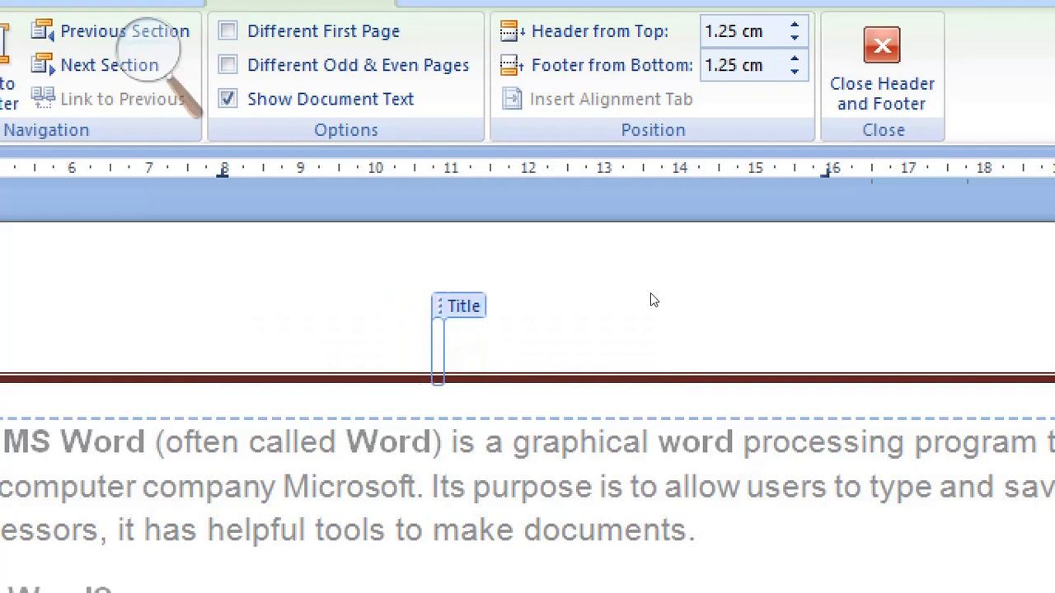
{"action": "type", "text": "Baso"}
{"action": "key", "text": "BackSpace"}
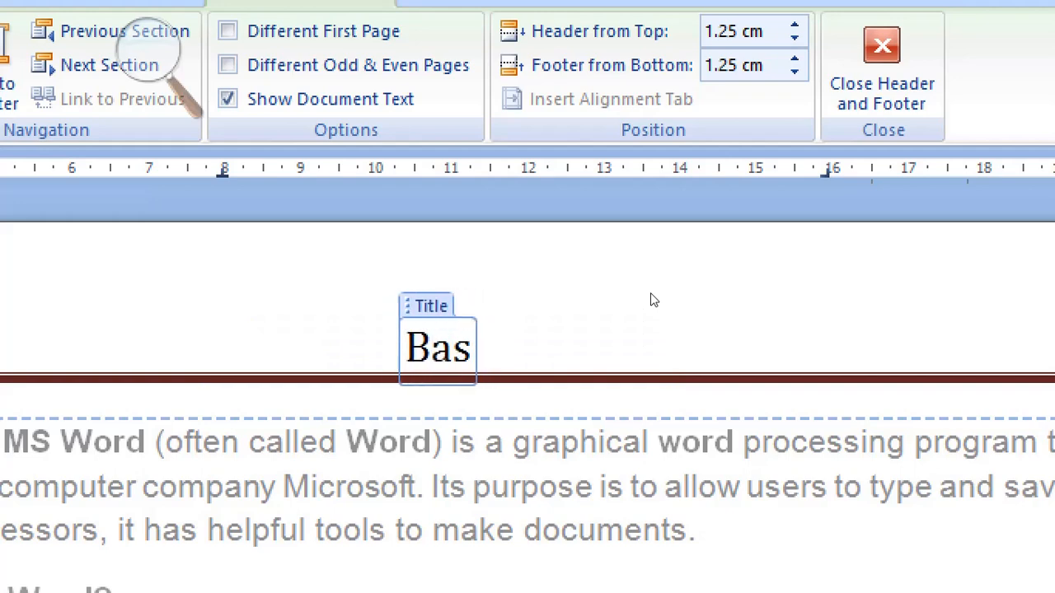
{"action": "type", "text": "ic Compuy"}
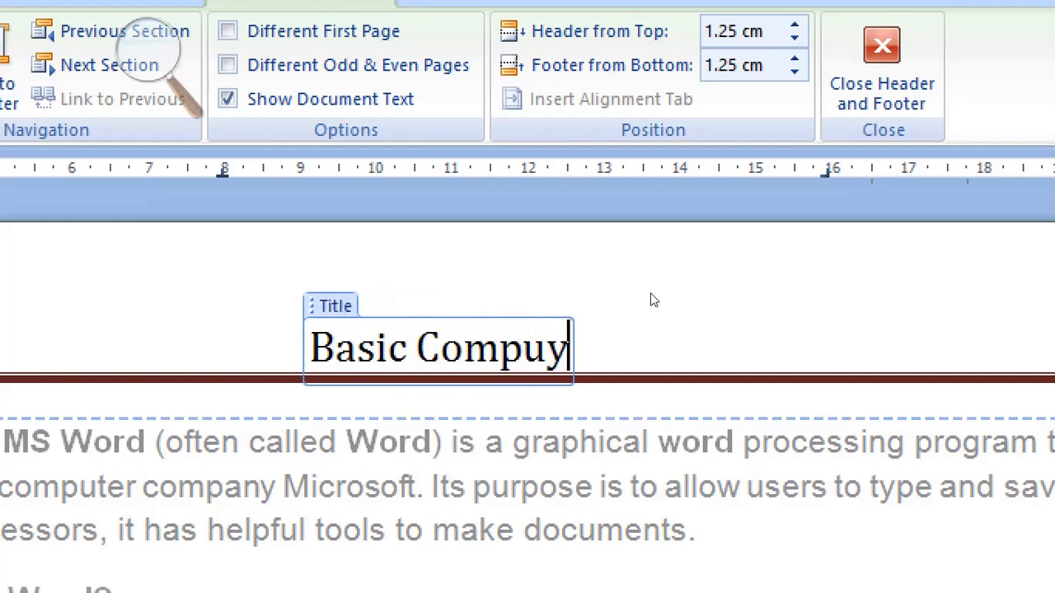
{"action": "key", "text": "BackSpace"}
{"action": "type", "text": "ter"}
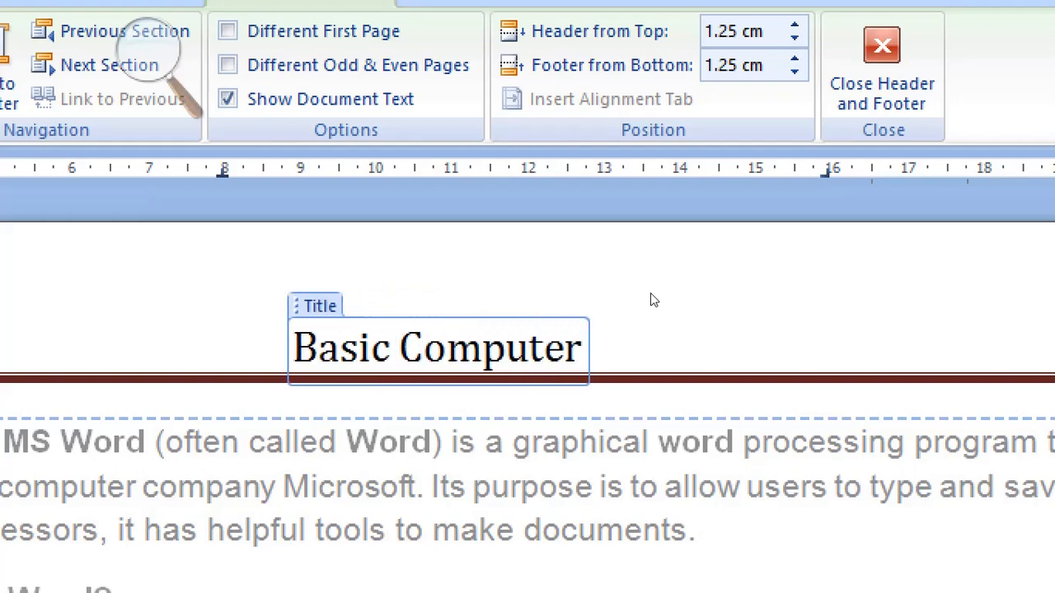
{"action": "key", "text": "ctrl+a"}
{"action": "type", "text": "ppl"}
{"action": "key", "text": "BackSpace"}
{"action": "key", "text": "BackSpace"}
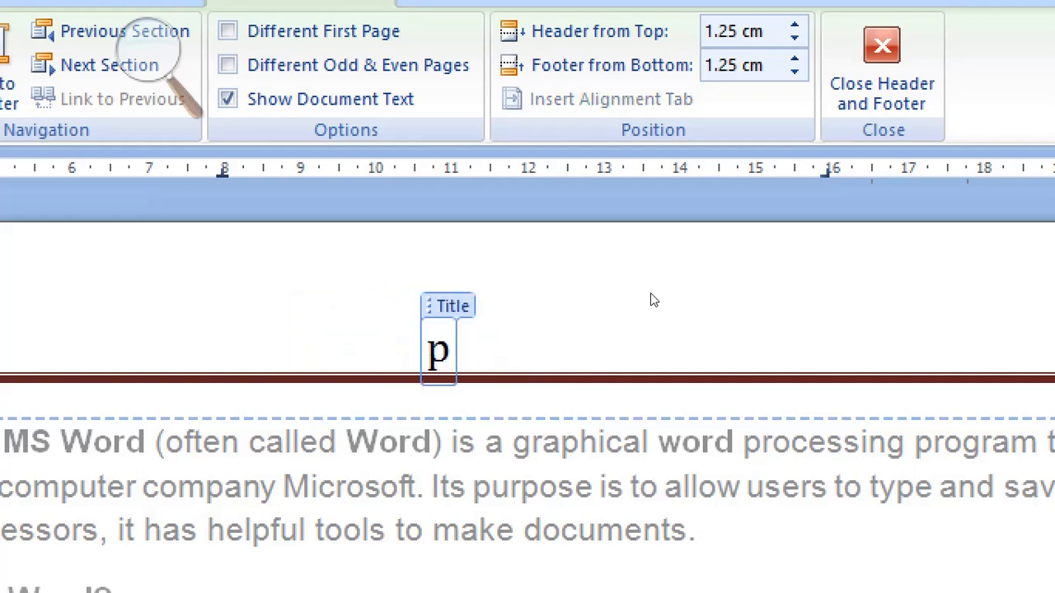
{"action": "key", "text": "BackSpace"}
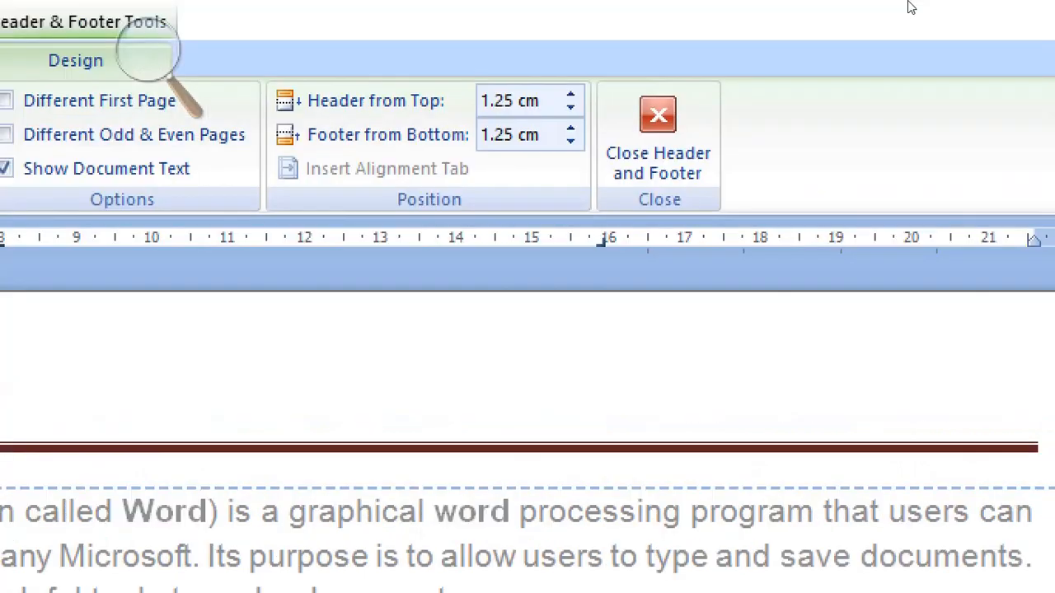
{"action": "left_click", "coordinate": [658, 134]}
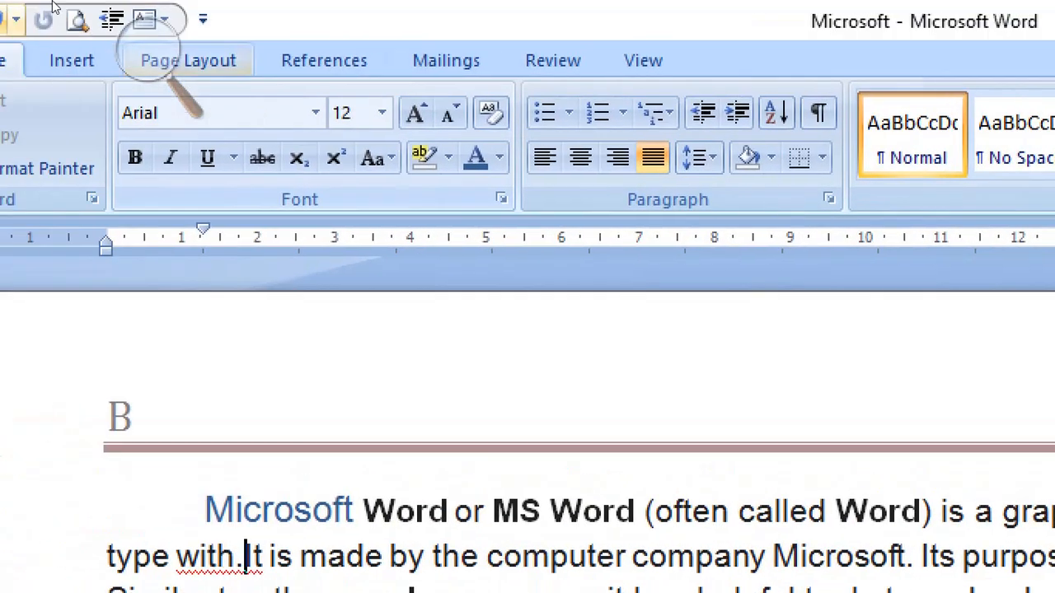
Insert the Alphabet header again, complete its title as "Basic Computer Applications" and return to the document body
{"action": "left_click", "coordinate": [125, 59]}
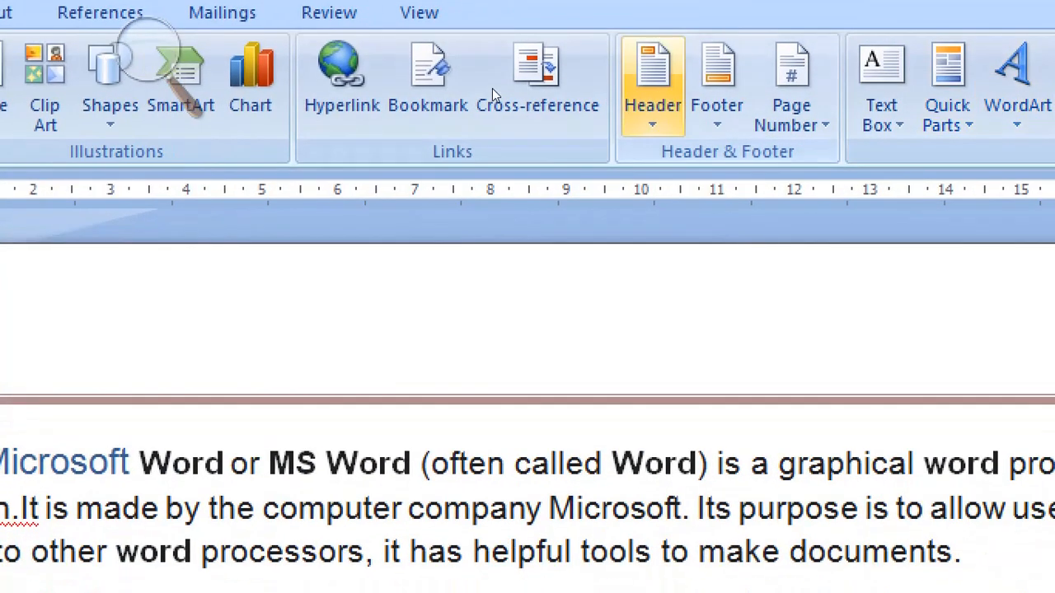
{"action": "left_click", "coordinate": [653, 83]}
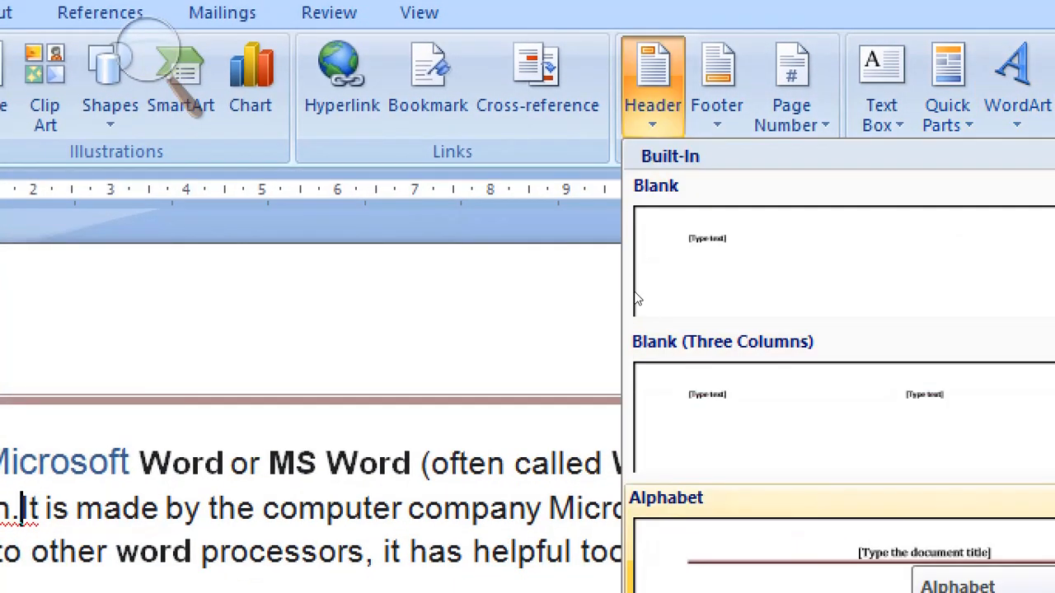
{"action": "left_click", "coordinate": [899, 540]}
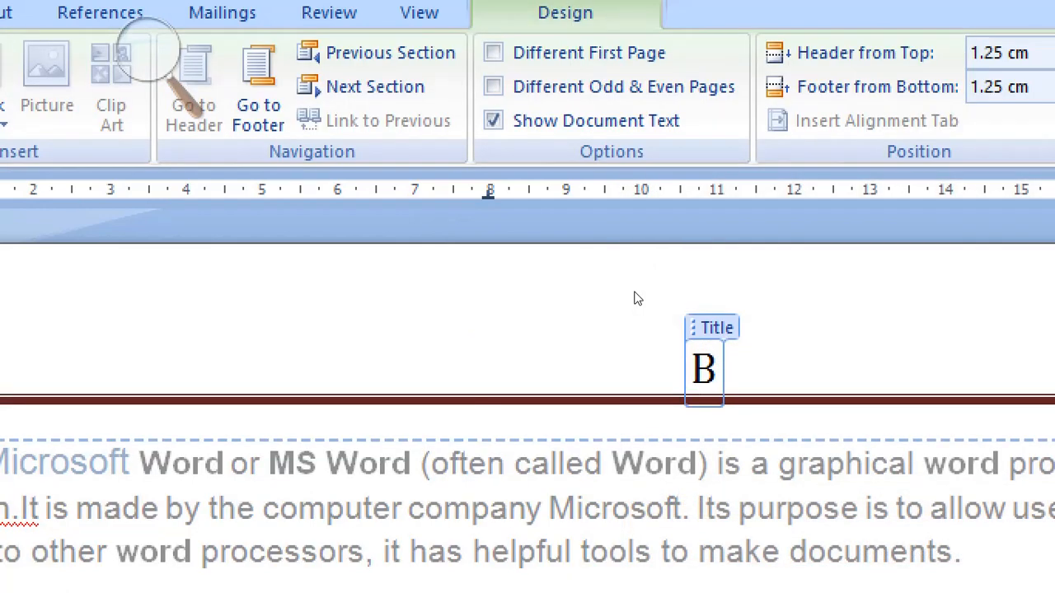
{"action": "type", "text": "asic C"}
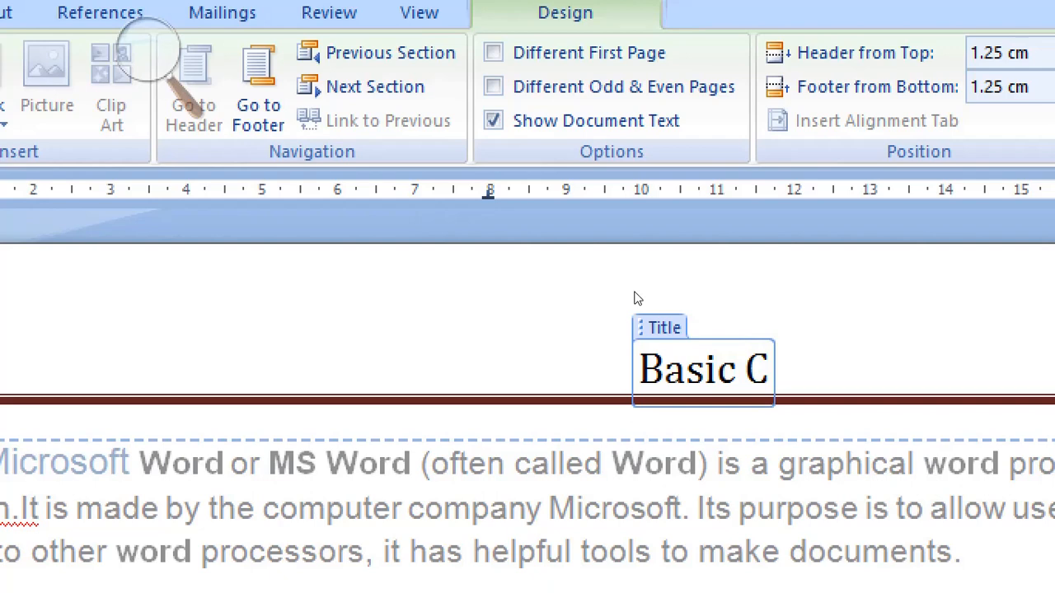
{"action": "type", "text": "omputer"}
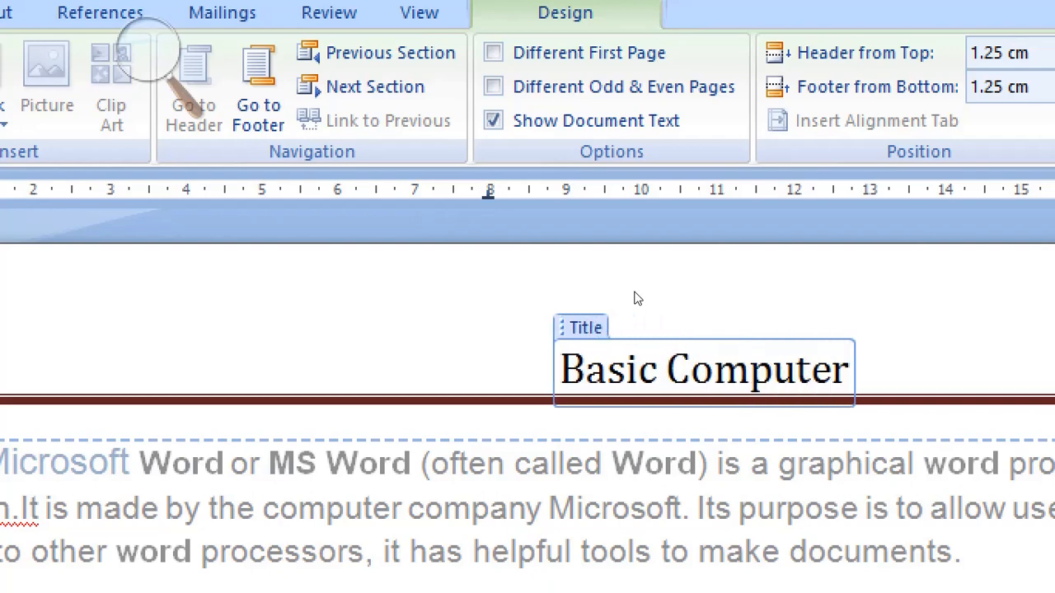
{"action": "type", "text": " Appl"}
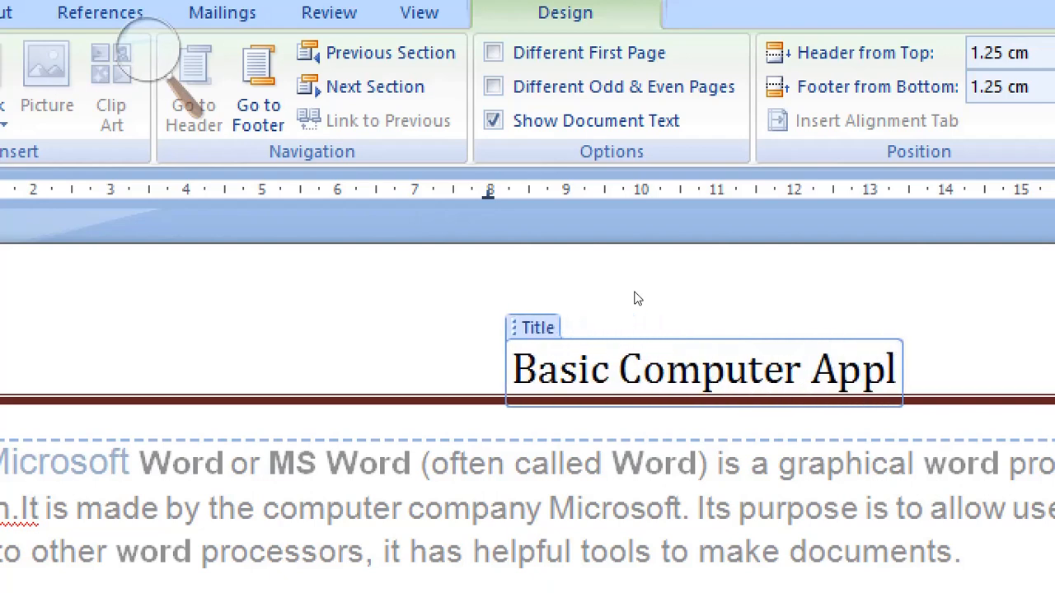
{"action": "type", "text": "ications"}
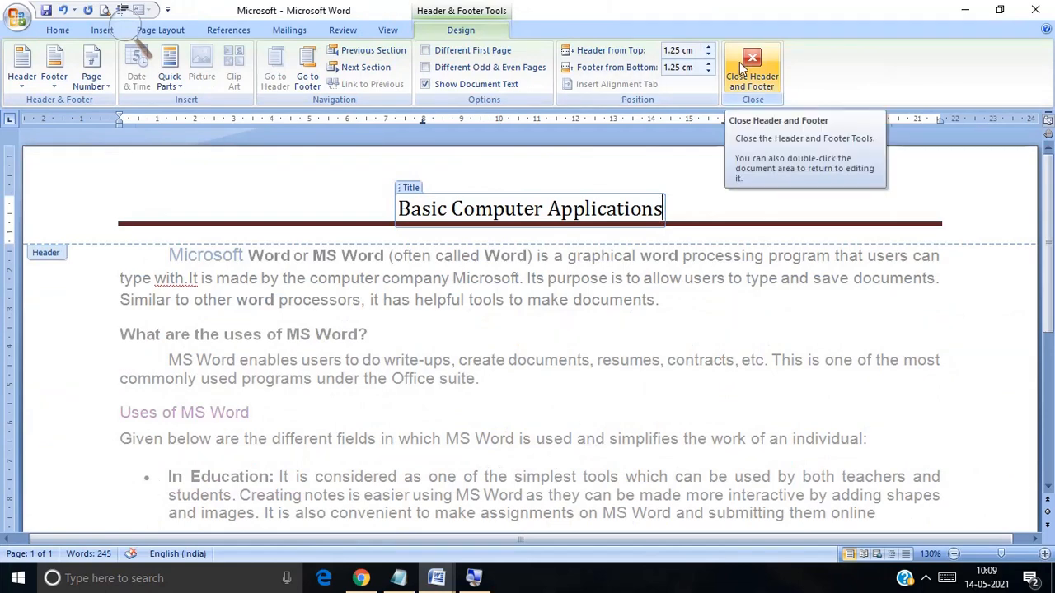
{"action": "left_click", "coordinate": [740, 62]}
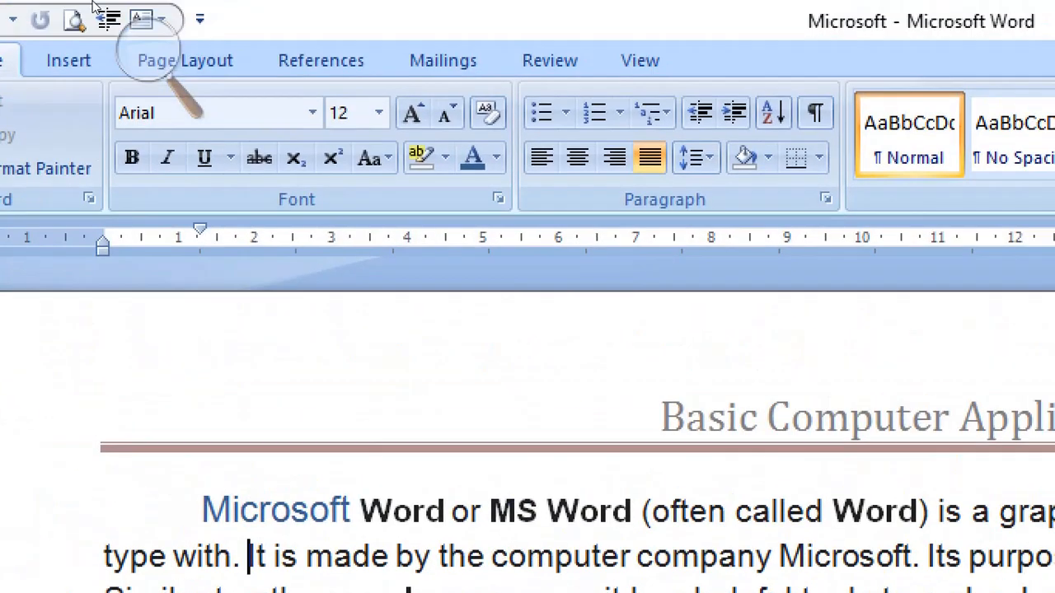
Reopen the document's header for editing to show how it is accessed, and return to the body text
{"action": "left_click", "coordinate": [70, 60]}
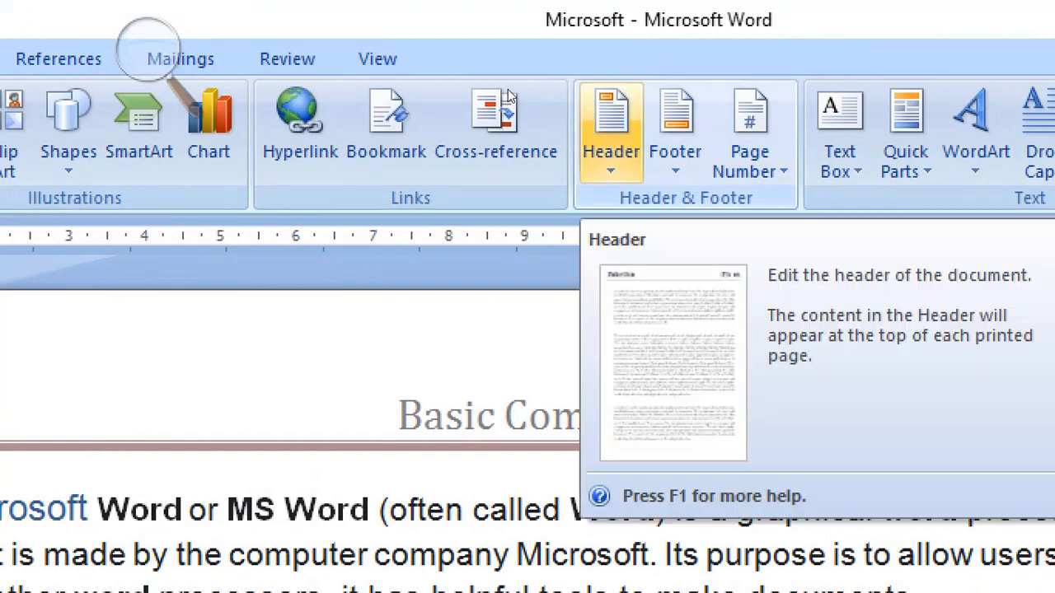
{"action": "left_click", "coordinate": [611, 132]}
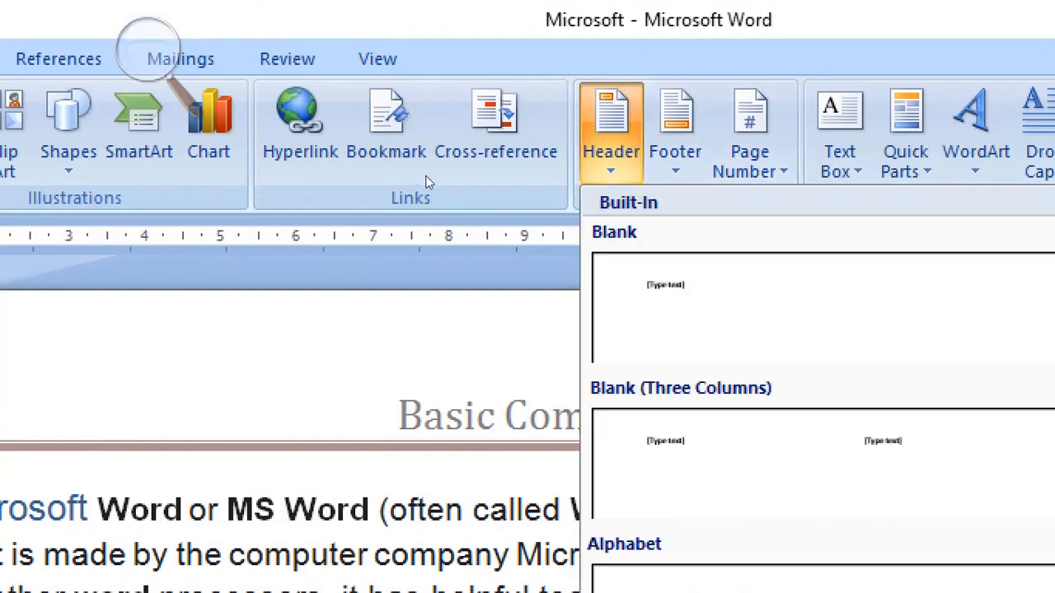
{"action": "left_click", "coordinate": [410, 199]}
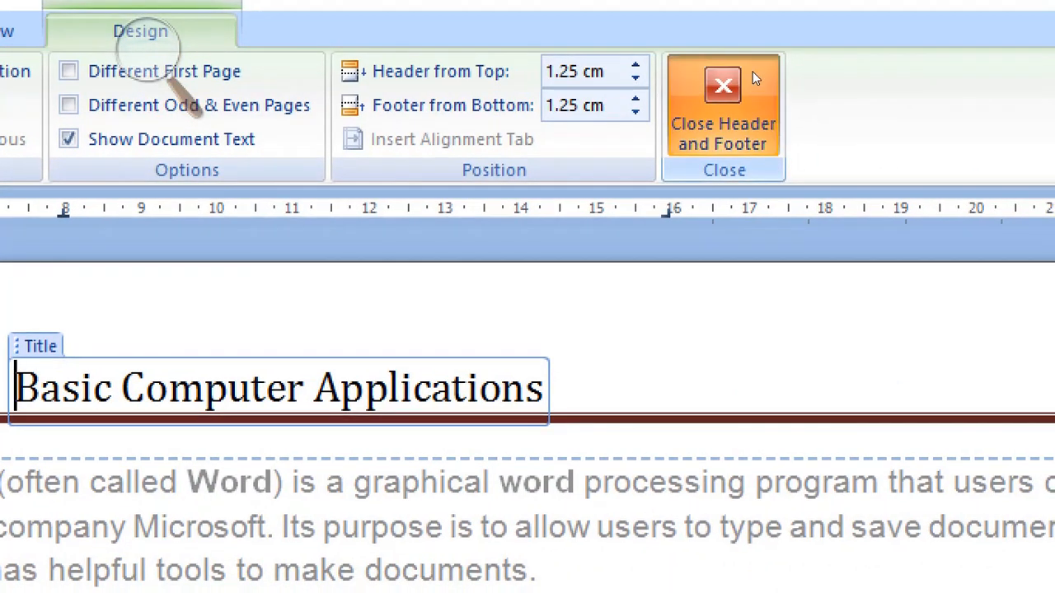
{"action": "left_click", "coordinate": [753, 72]}
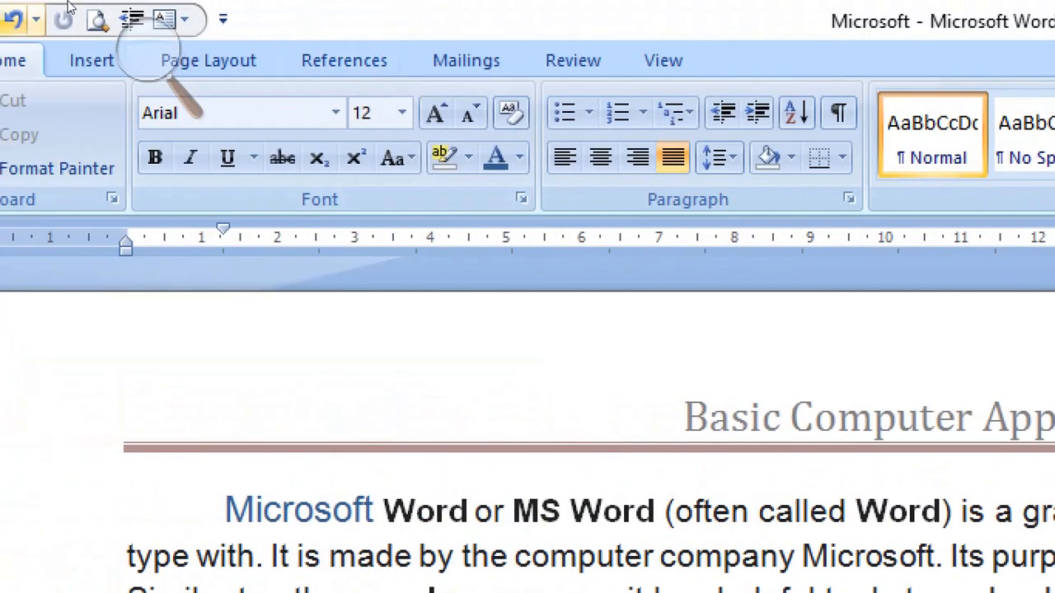
Insert the Alphabet footer with the text "Svdc,dmm", close footer editing and review the header and footer on the page
{"action": "left_click", "coordinate": [92, 60]}
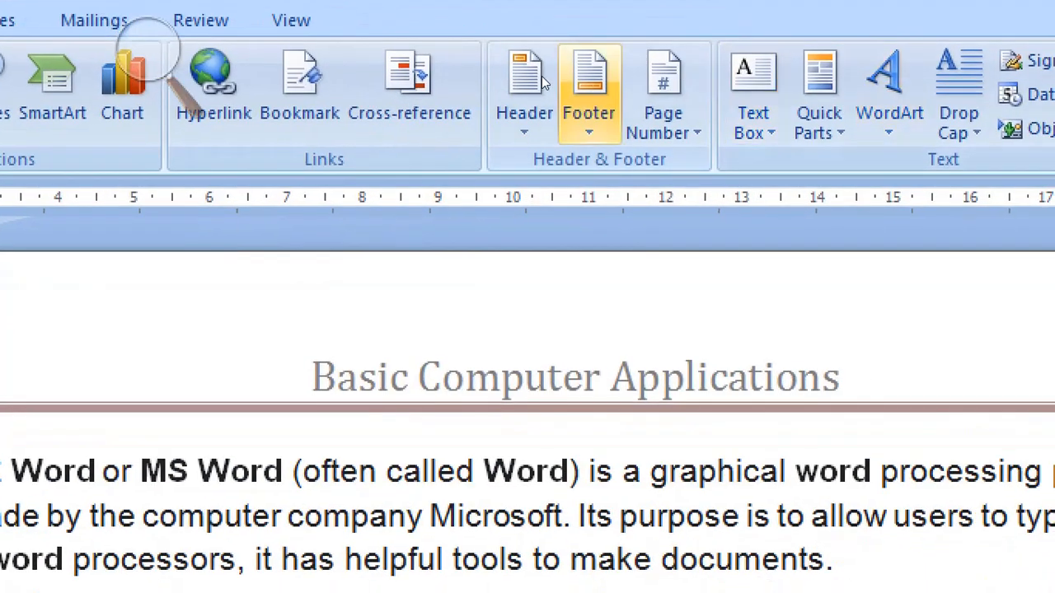
{"action": "left_click", "coordinate": [591, 95]}
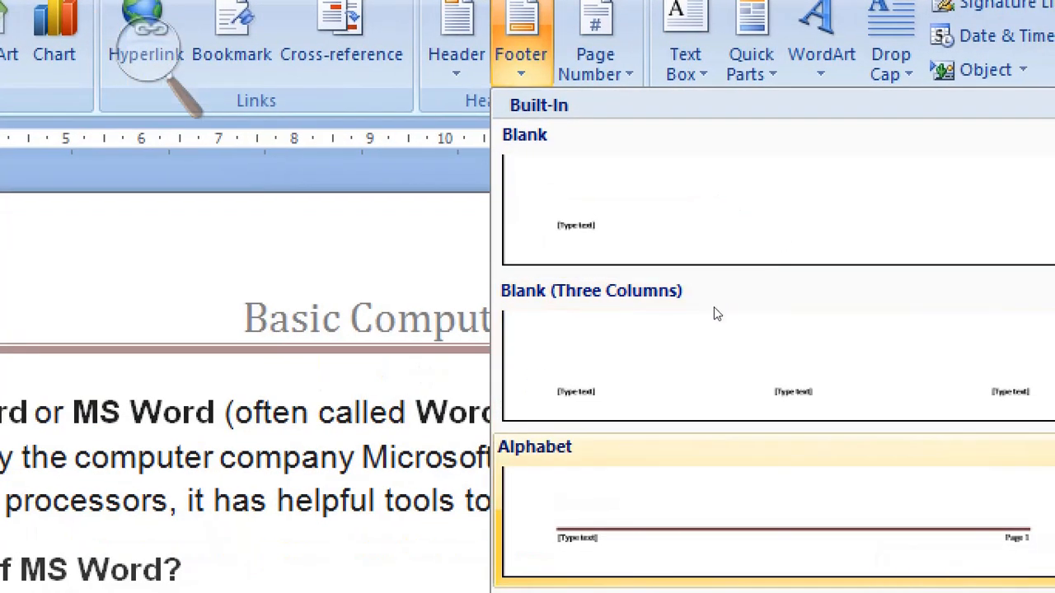
{"action": "left_click", "coordinate": [714, 308]}
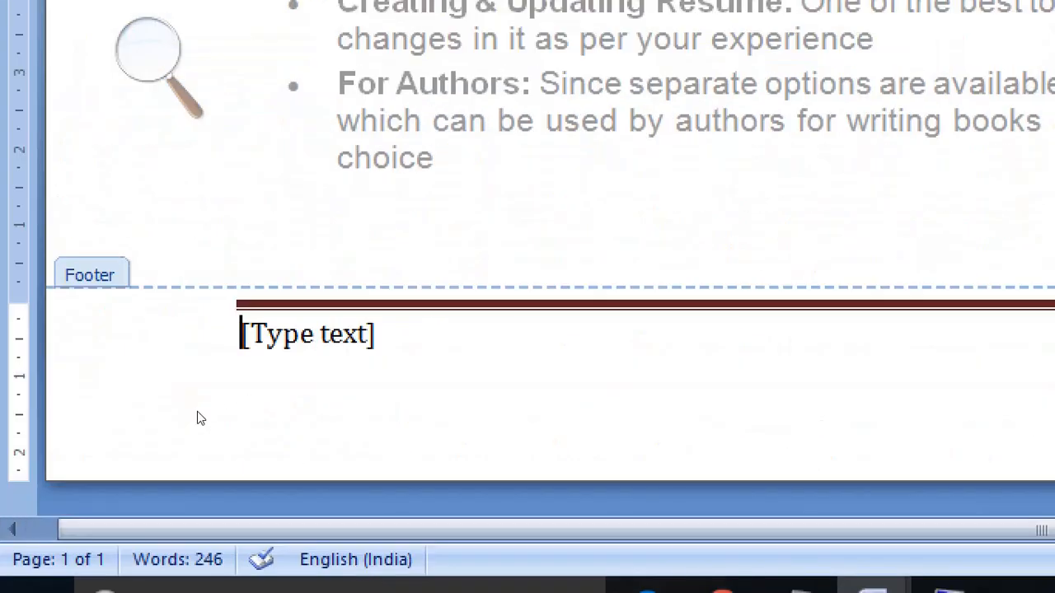
{"action": "left_click", "coordinate": [179, 443]}
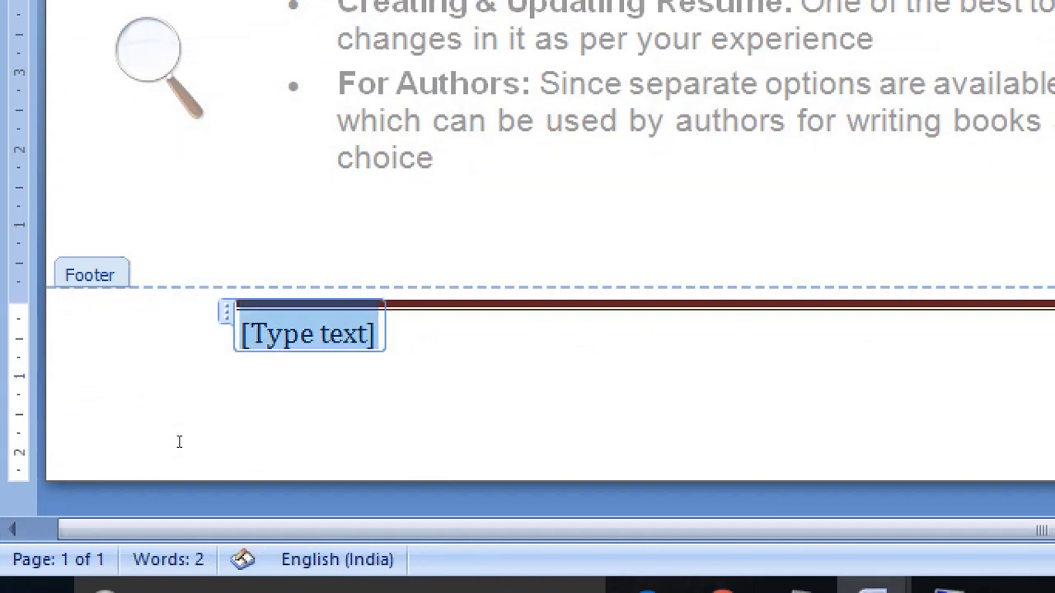
{"action": "type", "text": "svdc"}
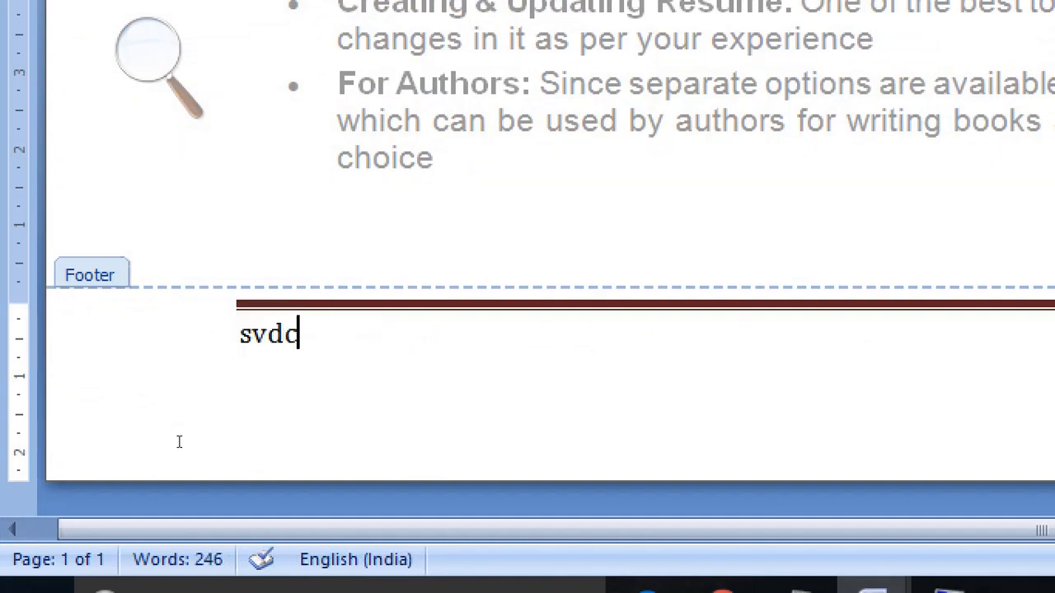
{"action": "type", "text": ",dmm"}
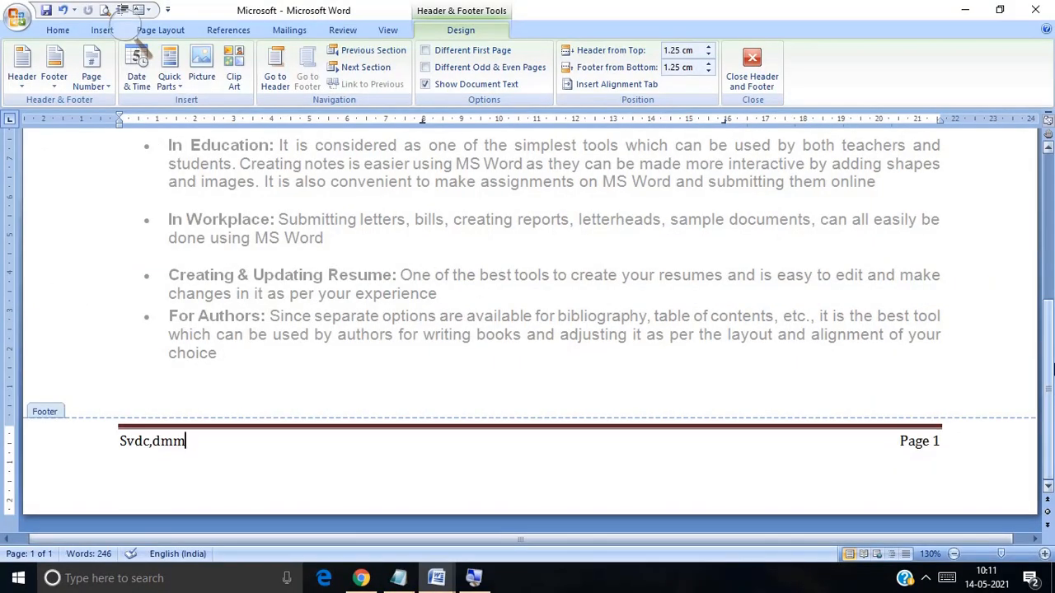
{"action": "left_click", "coordinate": [752, 57]}
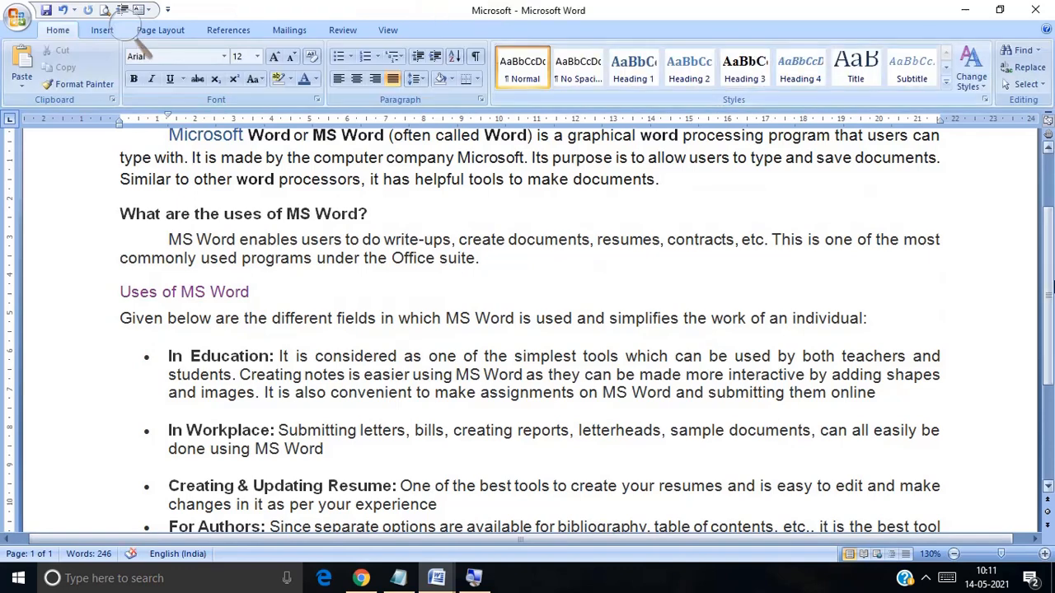
{"action": "left_click_drag", "start_coordinate": [1052, 287], "coordinate": [1054, 237]}
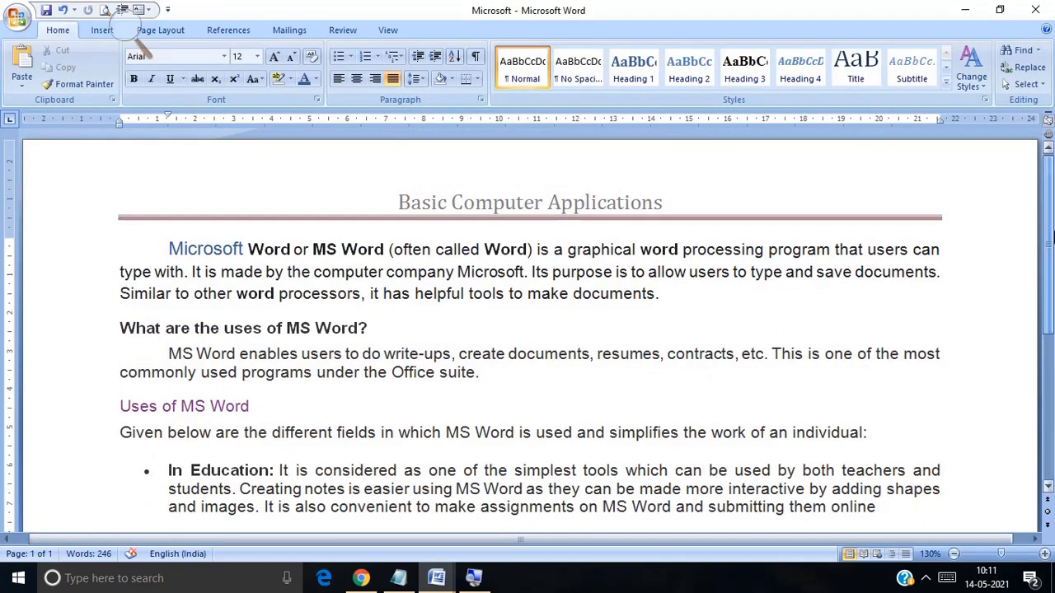
{"action": "left_click_drag", "start_coordinate": [1052, 237], "coordinate": [1053, 382]}
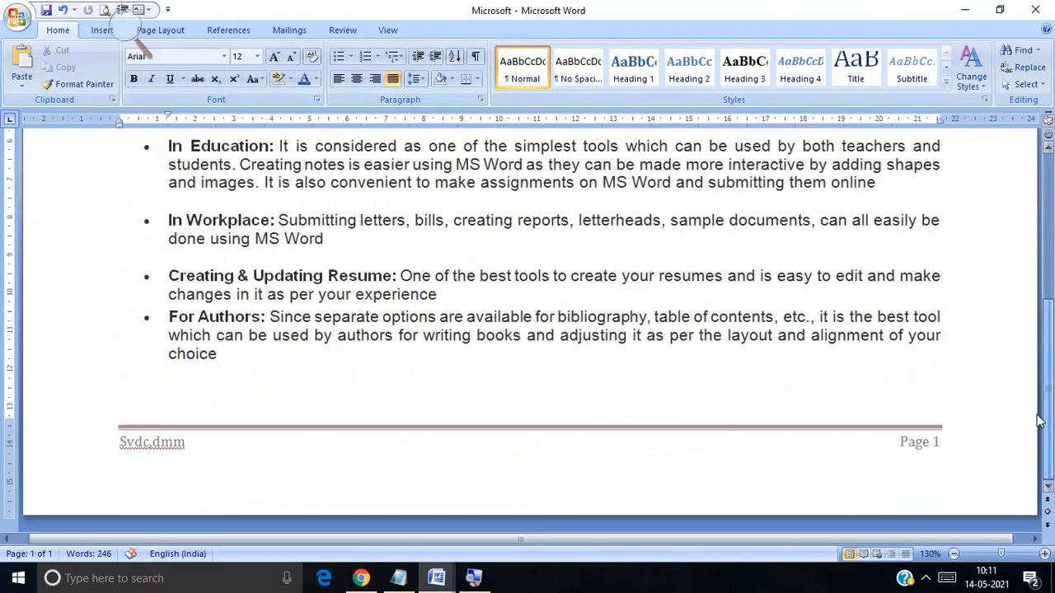
Start a second page after the last paragraph and review the header and footer repeated across both pages
{"action": "left_click", "coordinate": [726, 403]}
{"action": "key", "text": "ctrl+Return"}
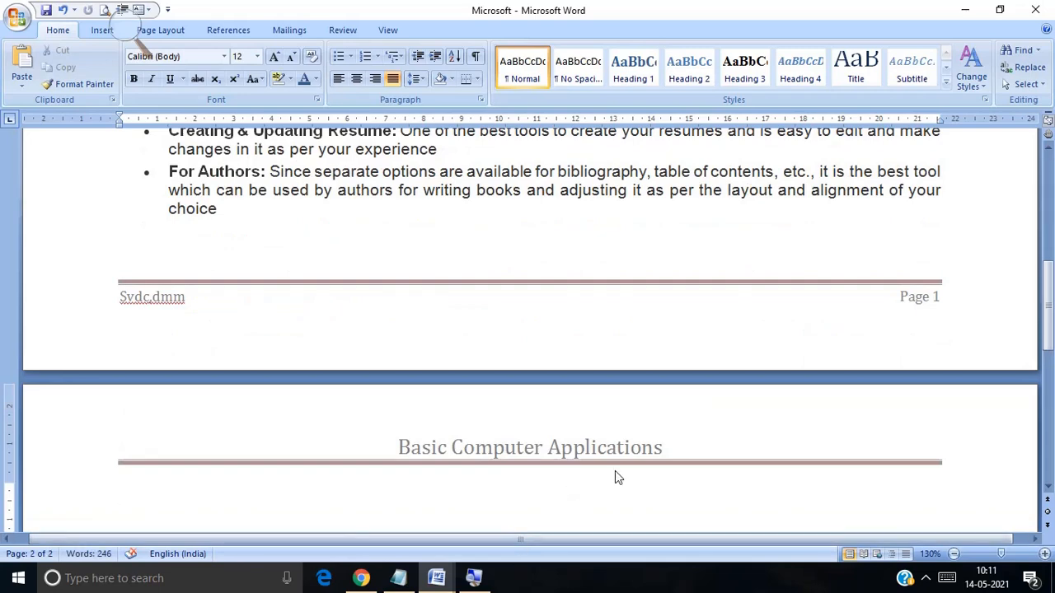
{"action": "left_click_drag", "start_coordinate": [1045, 318], "coordinate": [1049, 342]}
{"action": "left_click_drag", "start_coordinate": [1051, 299], "coordinate": [1050, 197]}
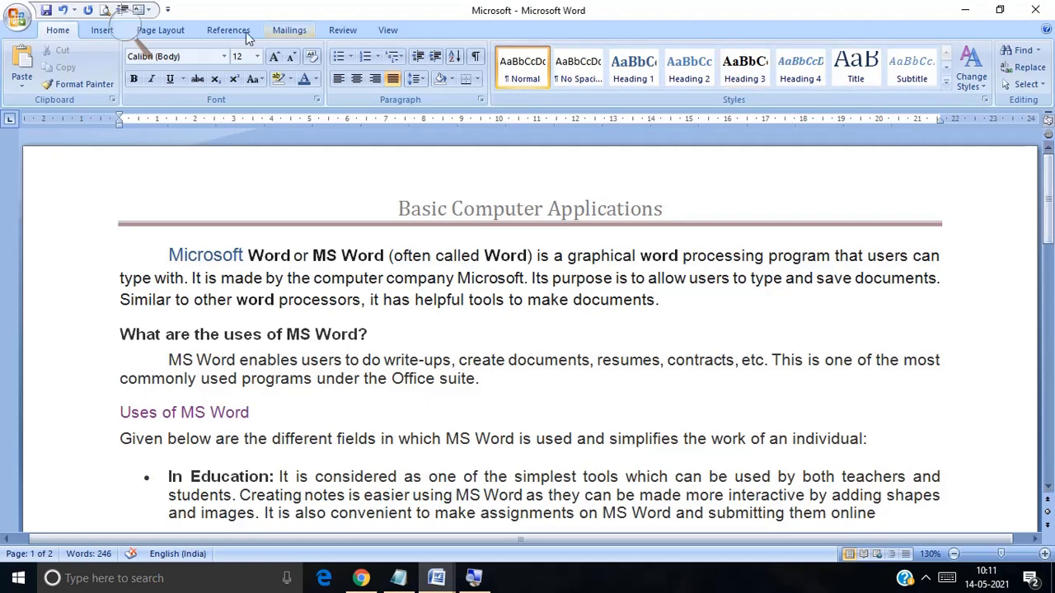
Show the page number placement options, including the designs for the bottom of the page, without applying one
{"action": "left_click", "coordinate": [99, 31]}
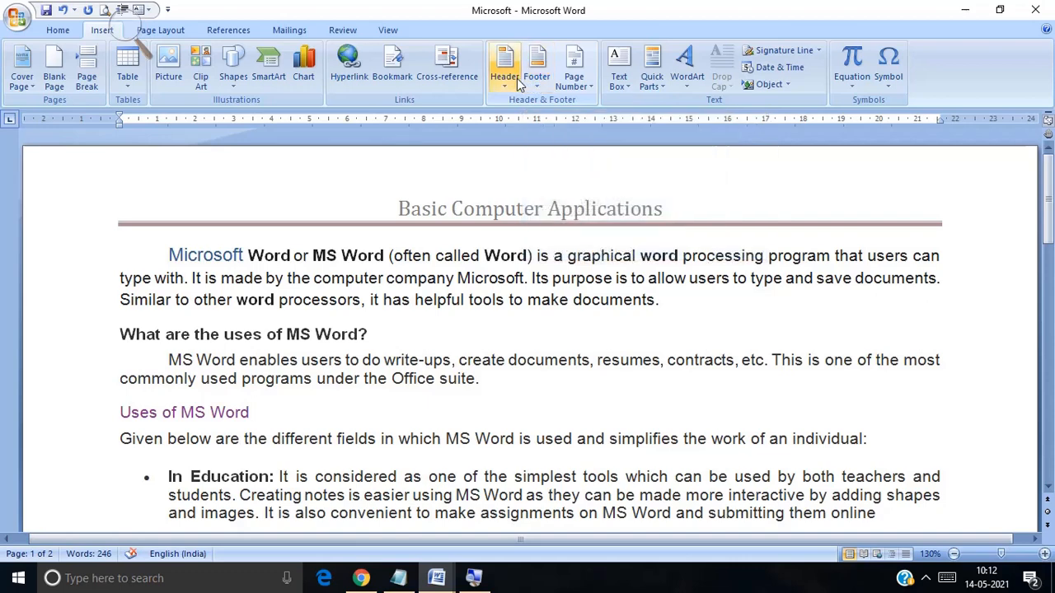
{"action": "left_click", "coordinate": [575, 83]}
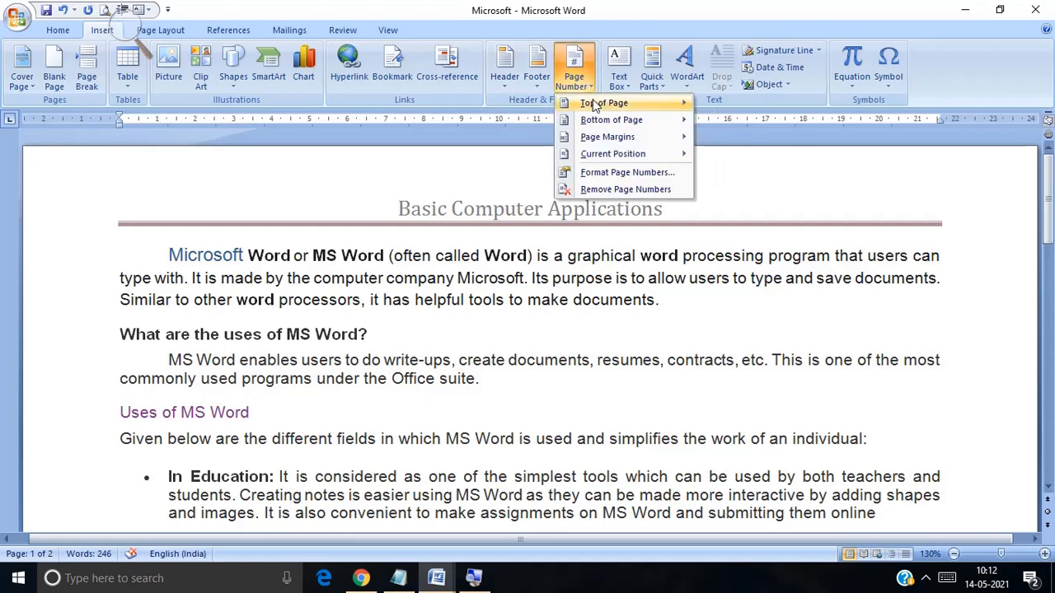
{"action": "mouse_move", "coordinate": [595, 126]}
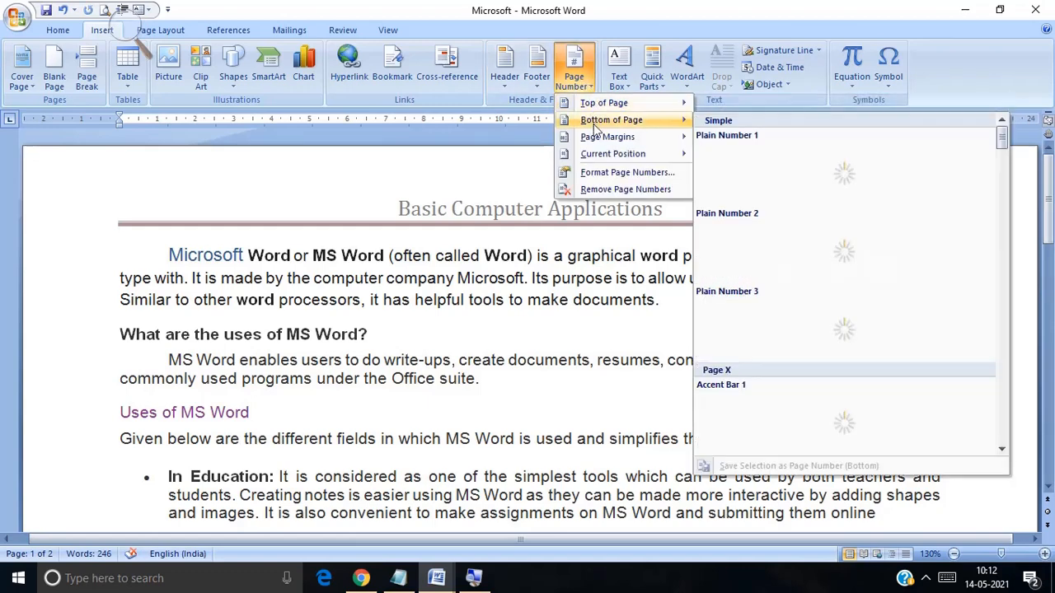
{"action": "left_click", "coordinate": [514, 136]}
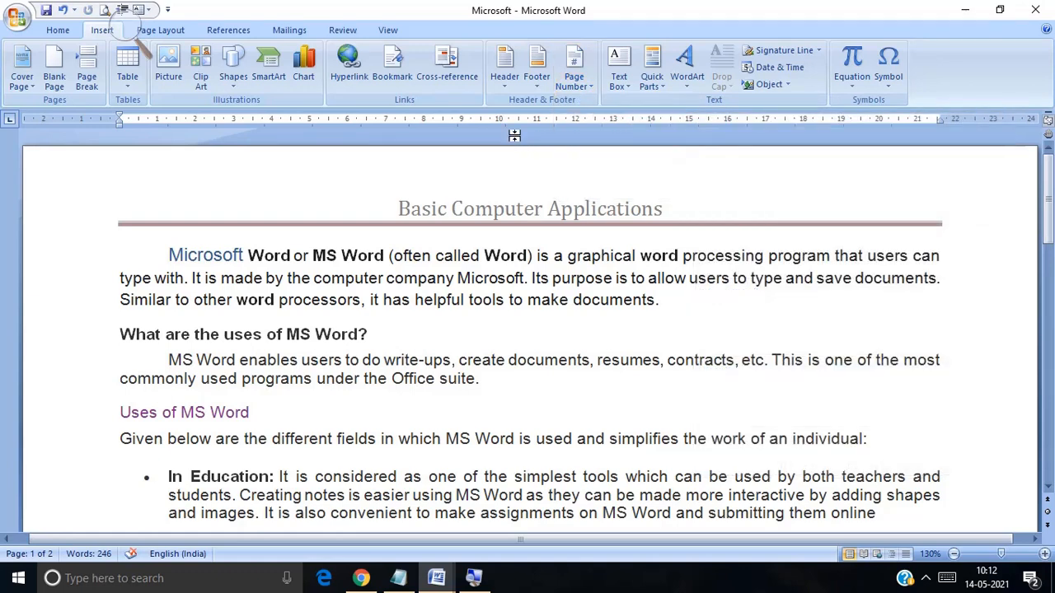
Apply the Narrow margin preset of 1.27 cm on all sides and return to the start of the document
{"action": "left_click", "coordinate": [162, 30]}
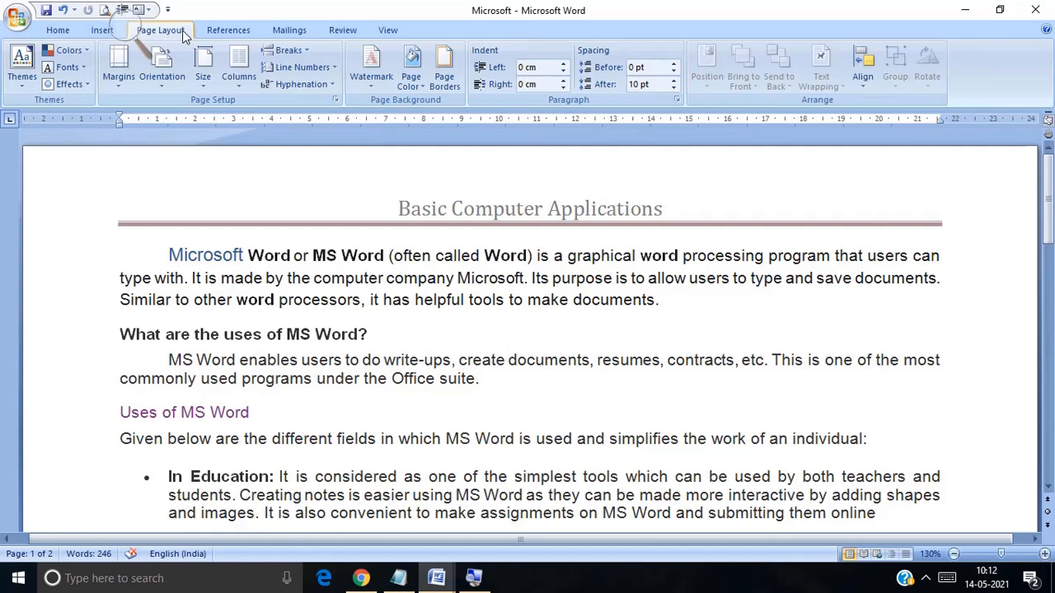
{"action": "left_click", "coordinate": [122, 80]}
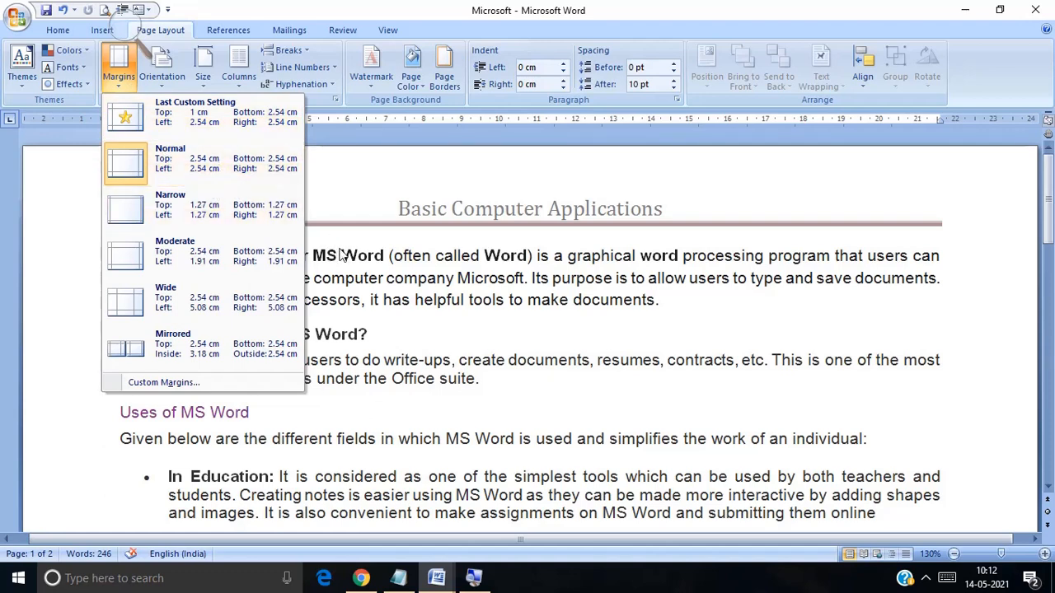
{"action": "left_click", "coordinate": [232, 235]}
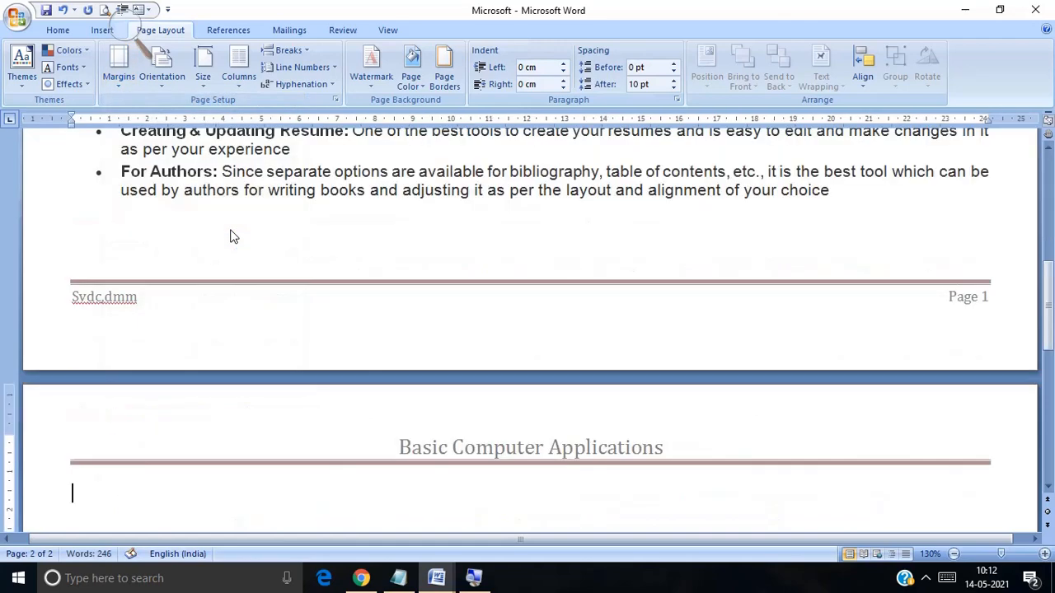
{"action": "key", "text": "Up"}
{"action": "key", "text": "Up"}
{"action": "key", "text": "Up"}
{"action": "key", "text": "Up"}
{"action": "key", "text": "Up"}
{"action": "key", "text": "Up"}
{"action": "key", "text": "Up"}
{"action": "key", "text": "Up"}
{"action": "key", "text": "Up"}
{"action": "key", "text": "Up"}
{"action": "key", "text": "Up"}
{"action": "key", "text": "Up"}
{"action": "key", "text": "Up"}
{"action": "key", "text": "Up"}
{"action": "key", "text": "Up"}
{"action": "key", "text": "Up"}
{"action": "key", "text": "Up"}
{"action": "key", "text": "Up"}
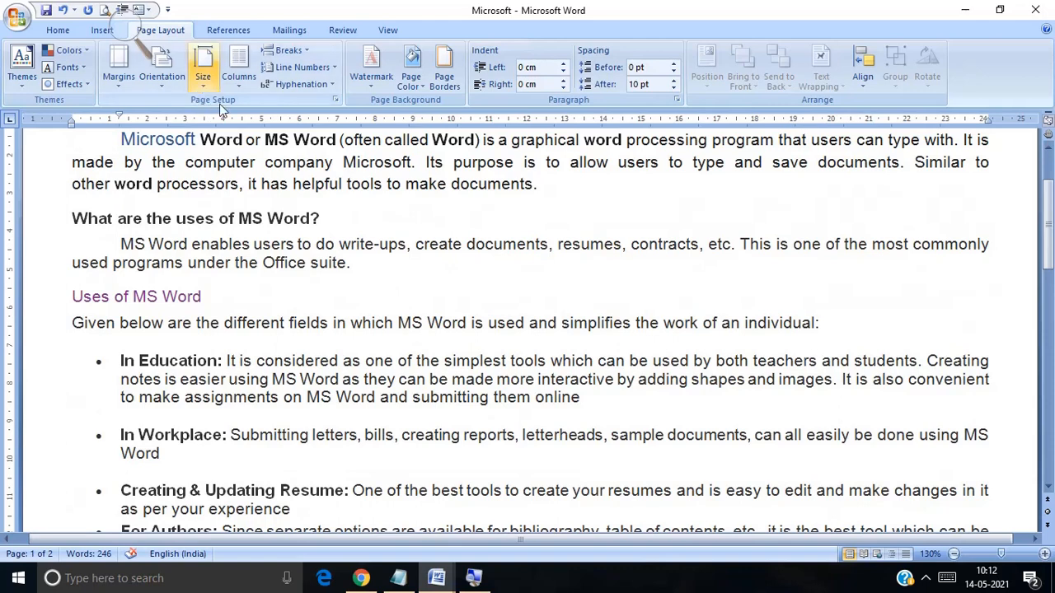
Switch the page margins between the Normal and Narrow presets for comparison, ending with Normal at 2.54 cm
{"action": "left_click", "coordinate": [115, 85]}
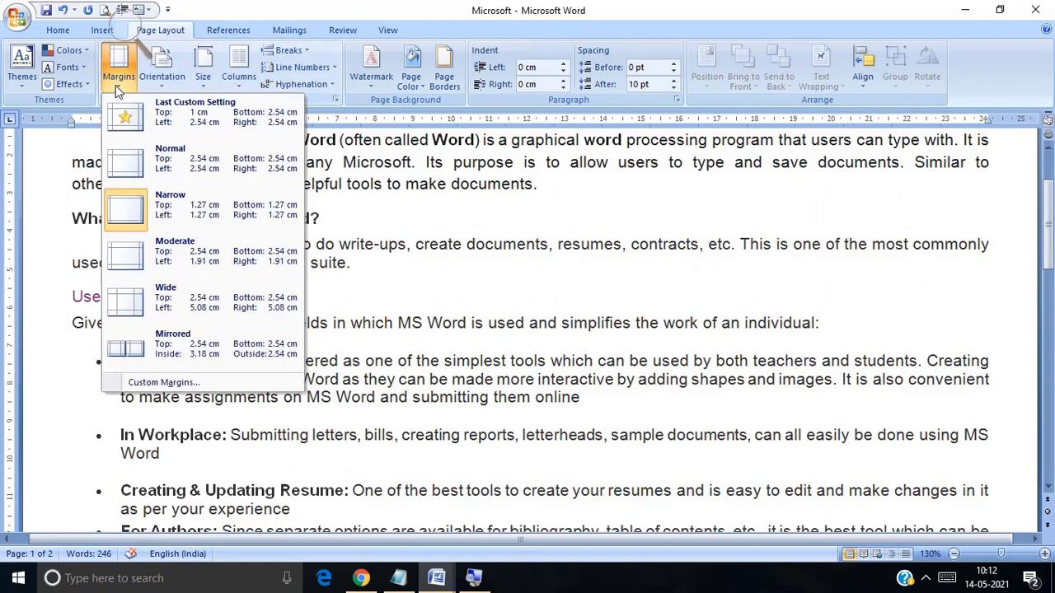
{"action": "left_click", "coordinate": [156, 164]}
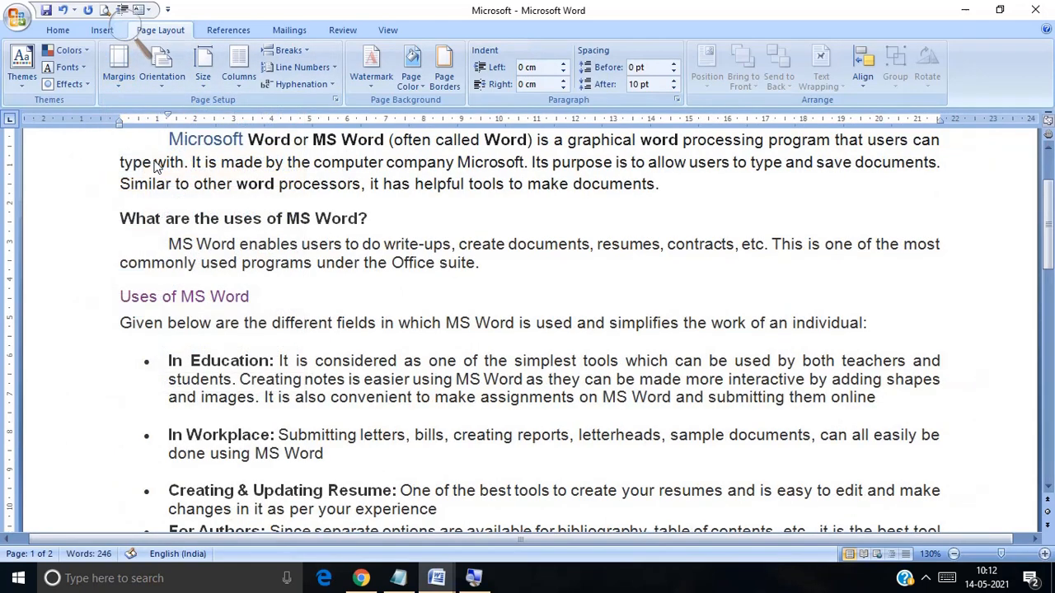
{"action": "left_click", "coordinate": [124, 84]}
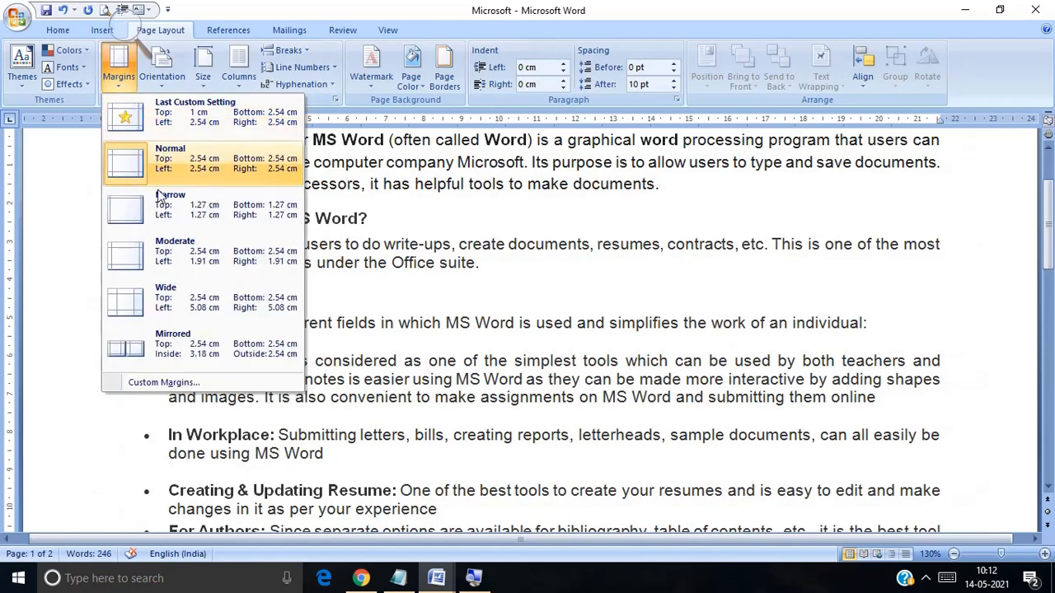
{"action": "left_click", "coordinate": [161, 214]}
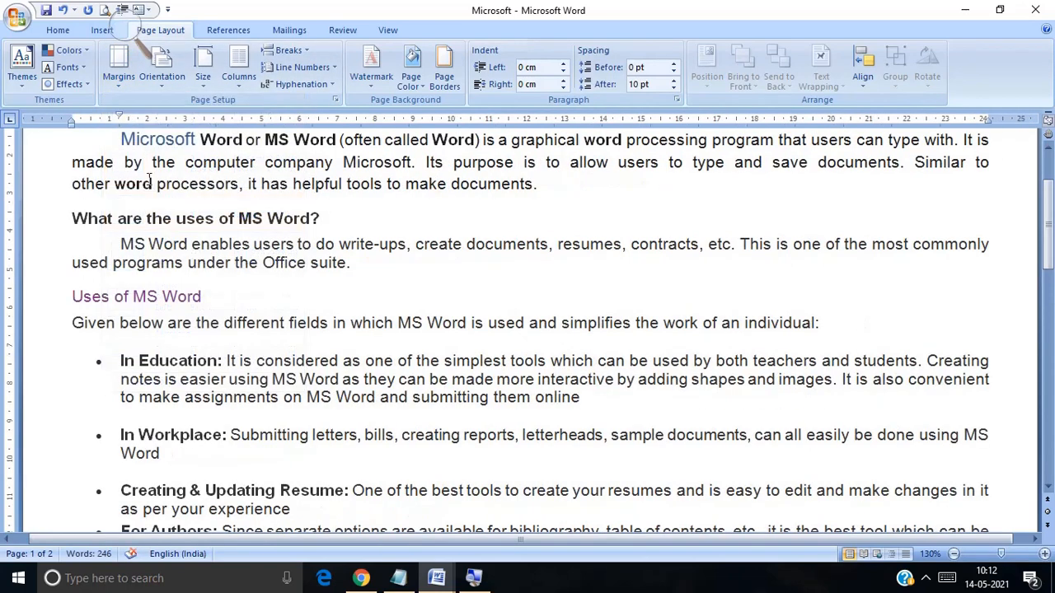
{"action": "left_click", "coordinate": [120, 86]}
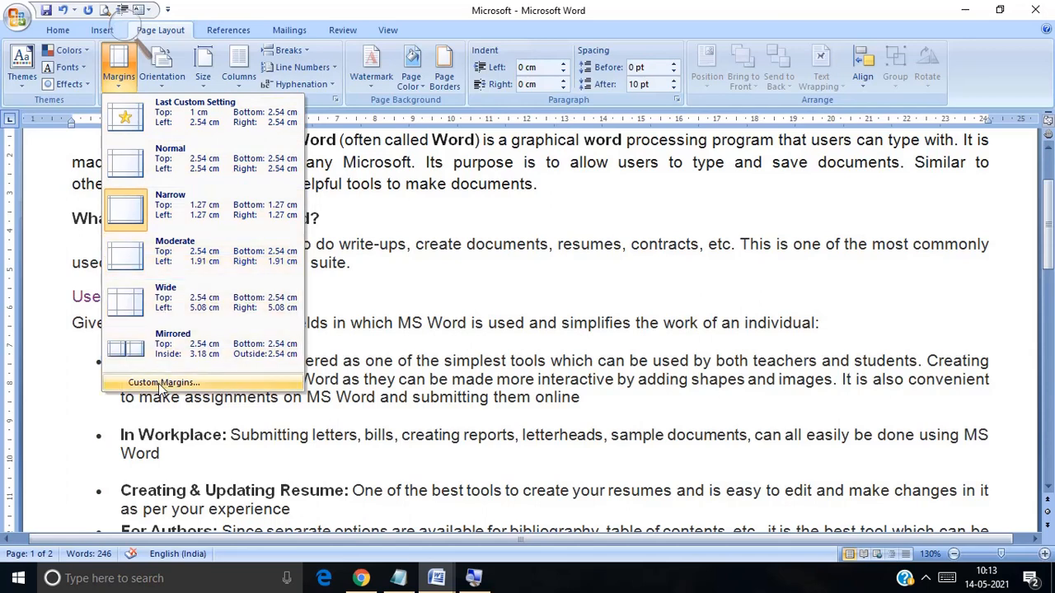
{"action": "left_click", "coordinate": [167, 85]}
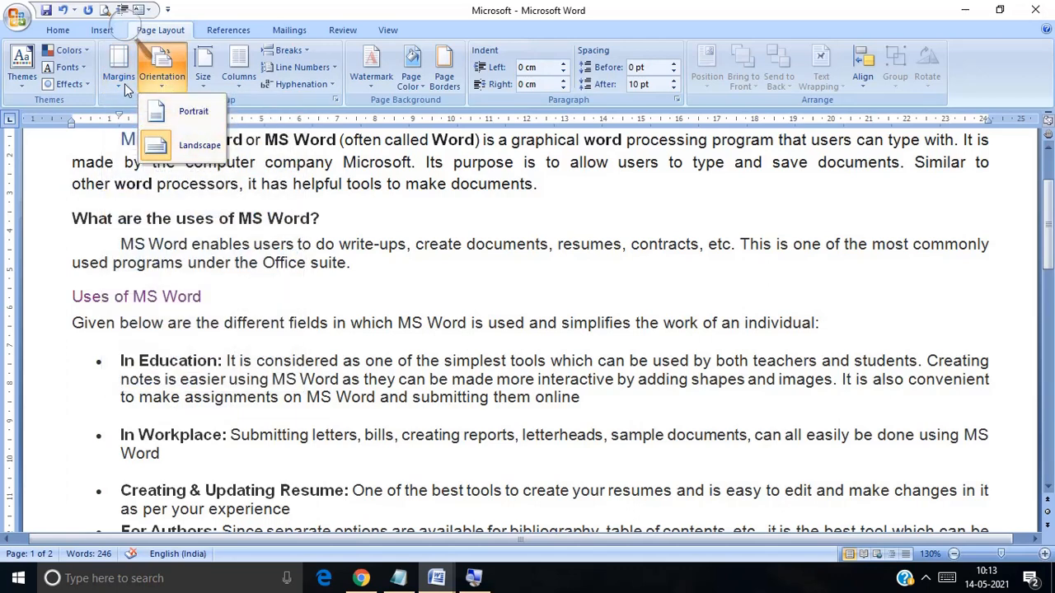
{"action": "left_click", "coordinate": [125, 84]}
{"action": "left_click", "coordinate": [171, 160]}
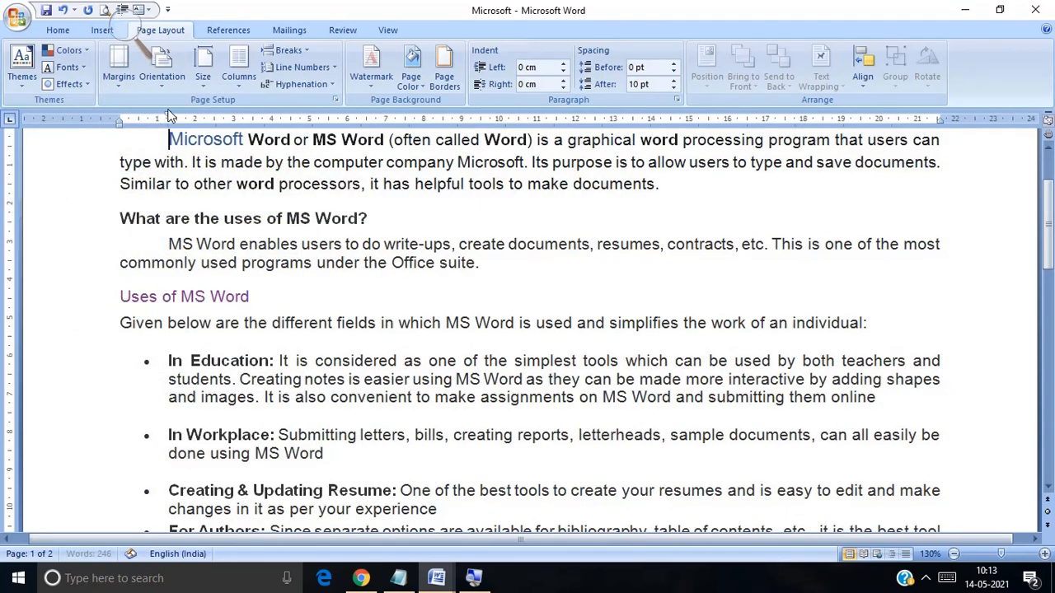
Set the page orientation to Portrait and check the page from its header down
{"action": "left_click", "coordinate": [163, 80]}
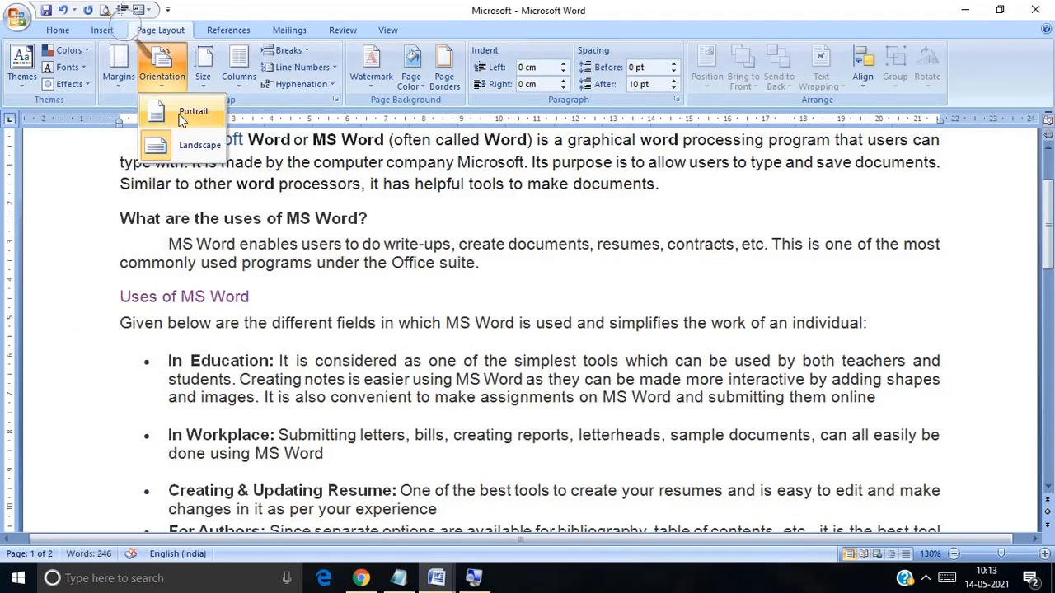
{"action": "left_click", "coordinate": [183, 112]}
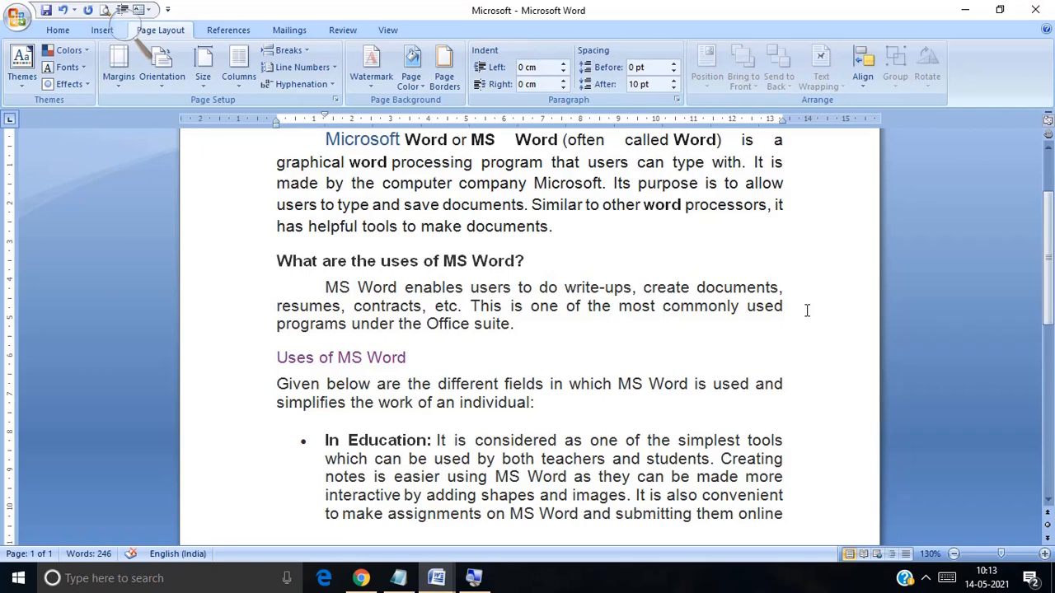
{"action": "left_click_drag", "start_coordinate": [1053, 239], "coordinate": [1052, 202]}
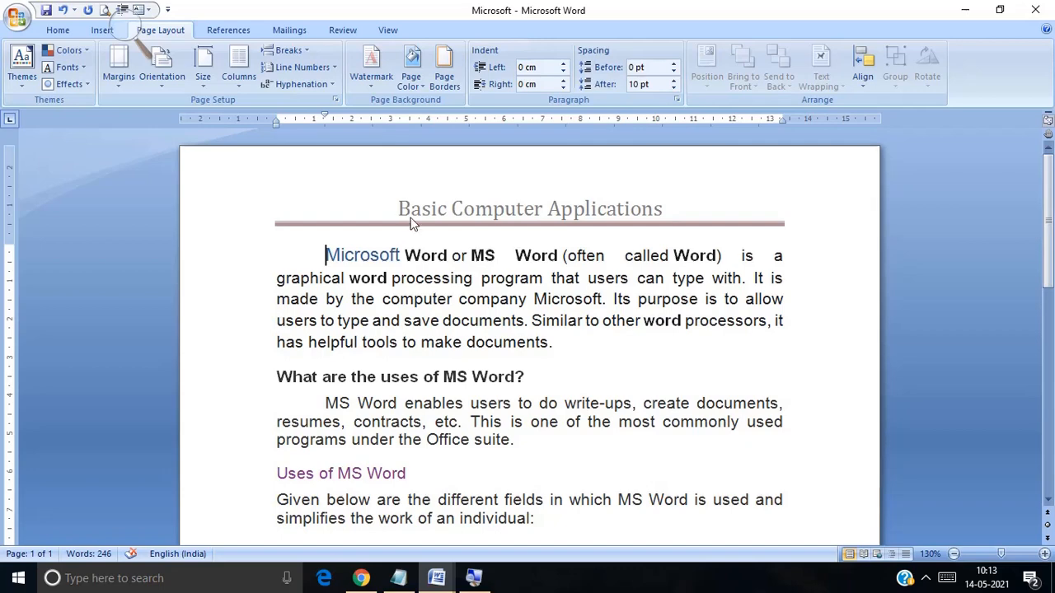
Set the paper size to A4, 21 cm x 29.7 cm, and show the available column layouts without choosing one
{"action": "left_click", "coordinate": [207, 82]}
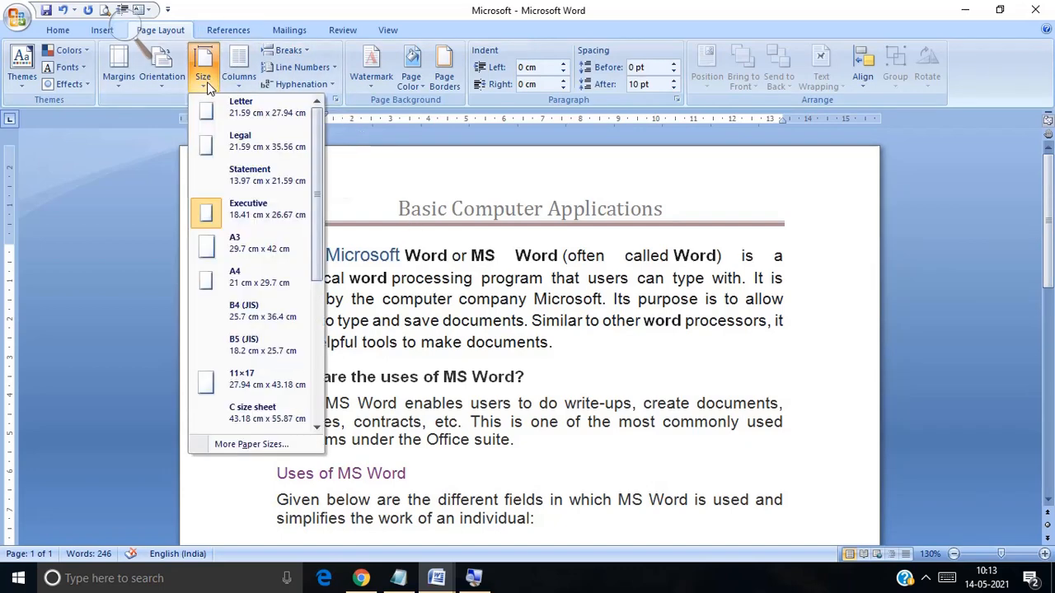
{"action": "left_click", "coordinate": [244, 274]}
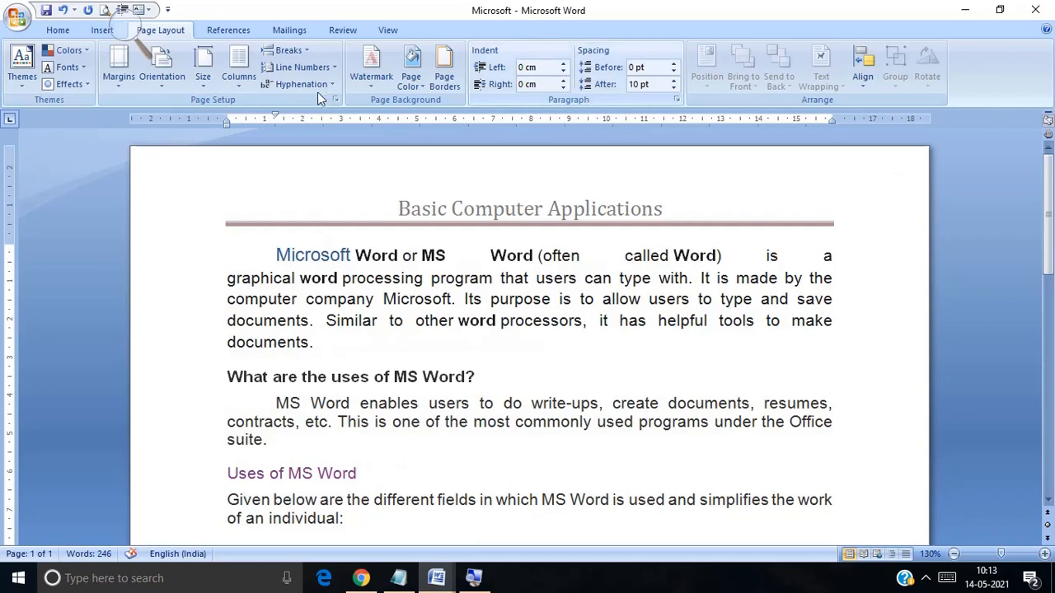
{"action": "left_click", "coordinate": [246, 89]}
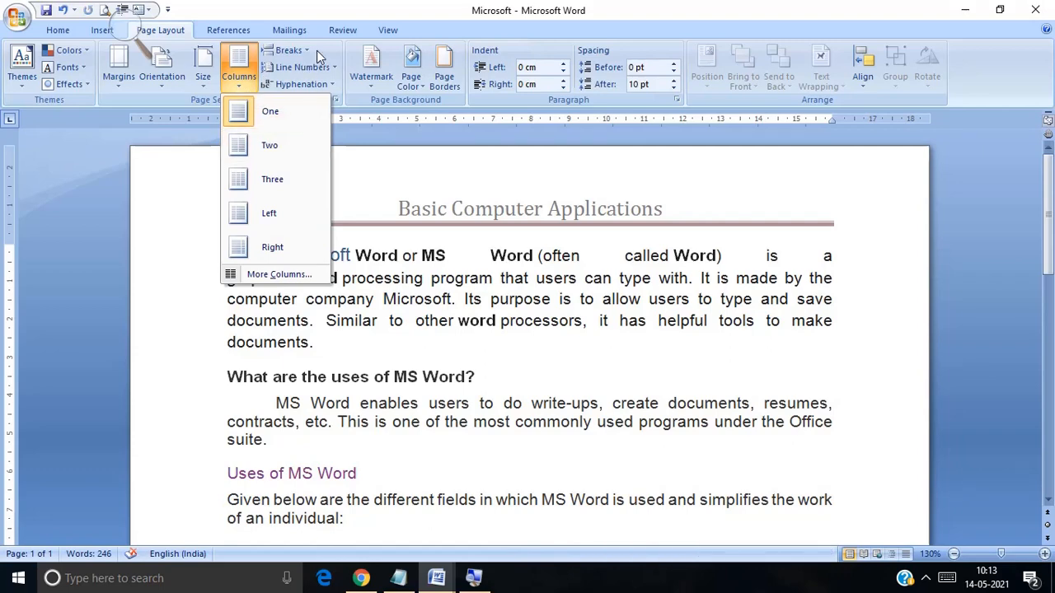
{"action": "left_click", "coordinate": [371, 6]}
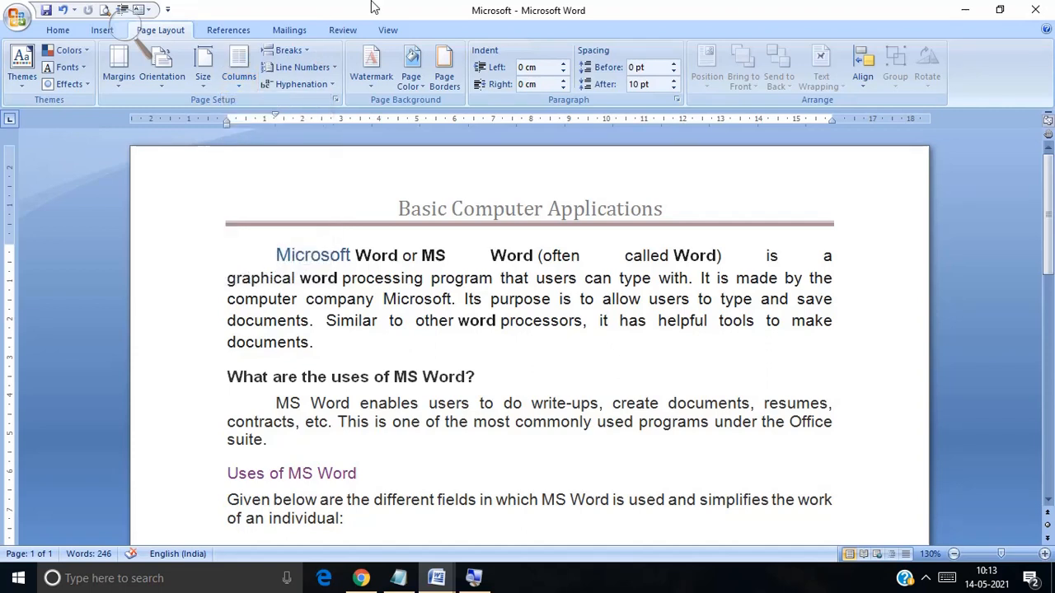
Add the diagonal CONFIDENTIAL 1 watermark to the document and review it on the page
{"action": "left_click", "coordinate": [368, 82]}
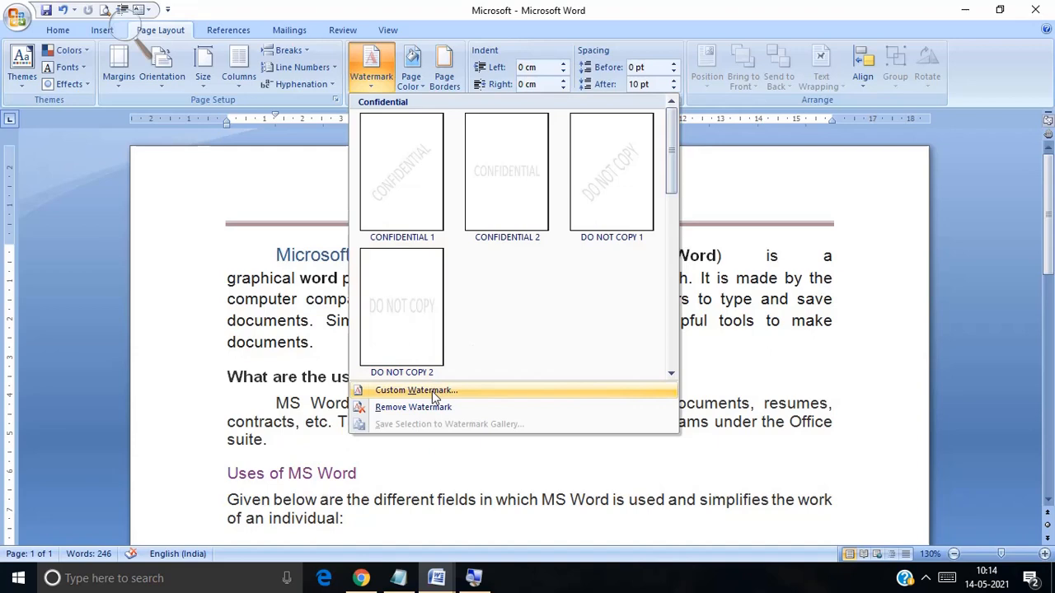
{"action": "left_click", "coordinate": [410, 199]}
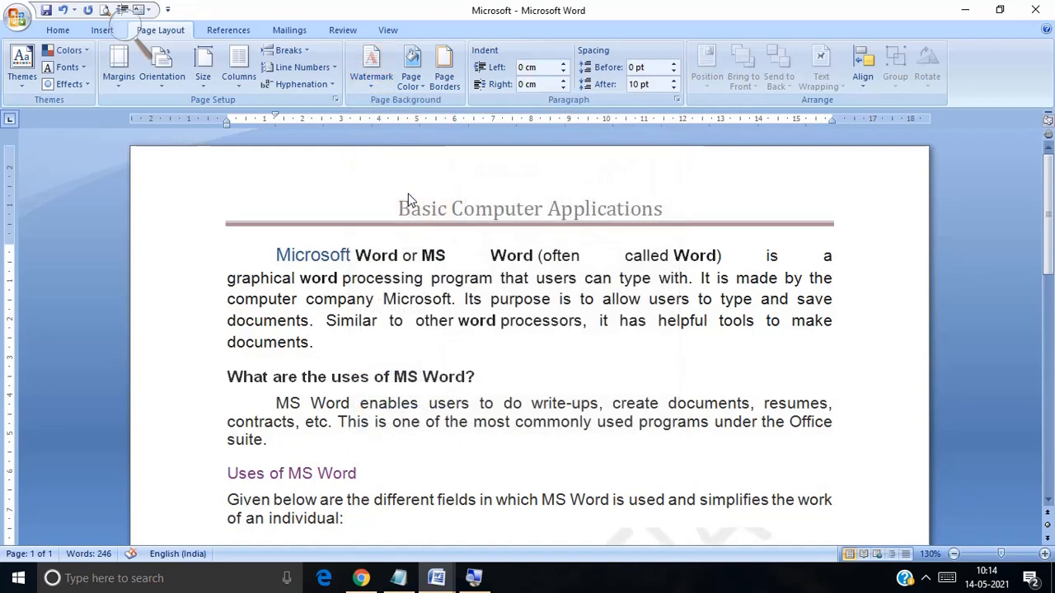
{"action": "scroll", "coordinate": [1050, 224], "scroll_direction": "down", "scroll_amount": 1}
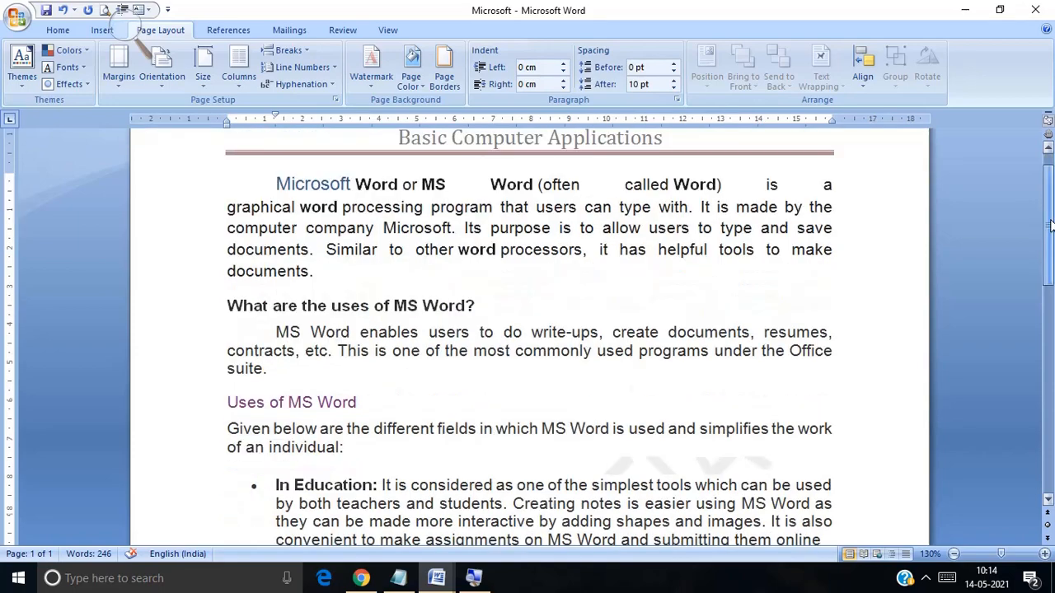
{"action": "scroll", "coordinate": [1050, 225], "scroll_direction": "down", "scroll_amount": 4}
{"action": "scroll", "coordinate": [1050, 188], "scroll_direction": "up", "scroll_amount": 5}
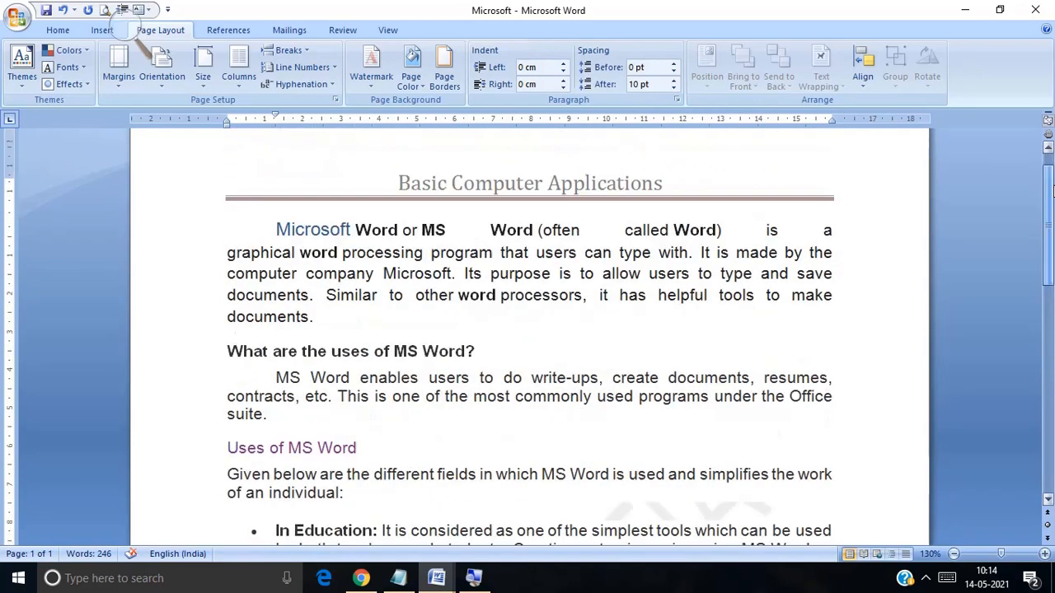
{"action": "scroll", "coordinate": [1050, 188], "scroll_direction": "up", "scroll_amount": 1}
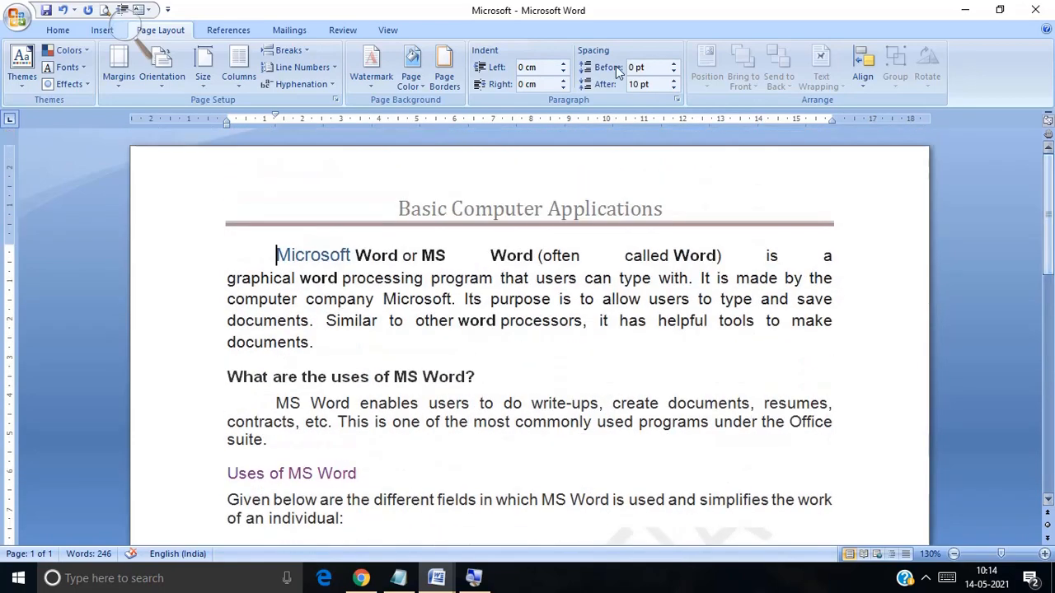
Switch the custom watermark to a picture watermark and open the selection of its picture file
{"action": "left_click", "coordinate": [373, 78]}
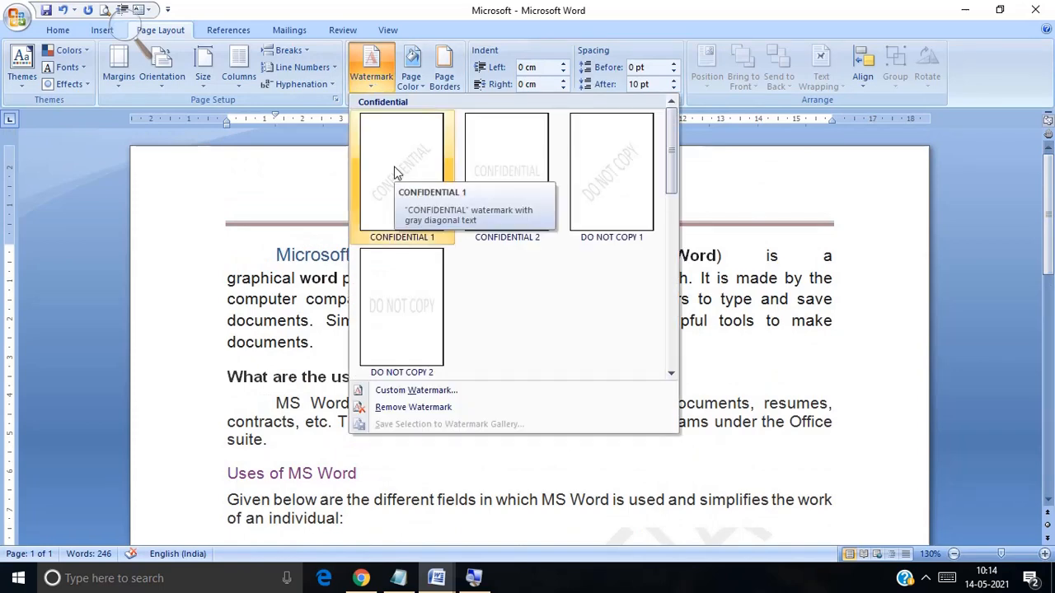
{"action": "left_click", "coordinate": [404, 395]}
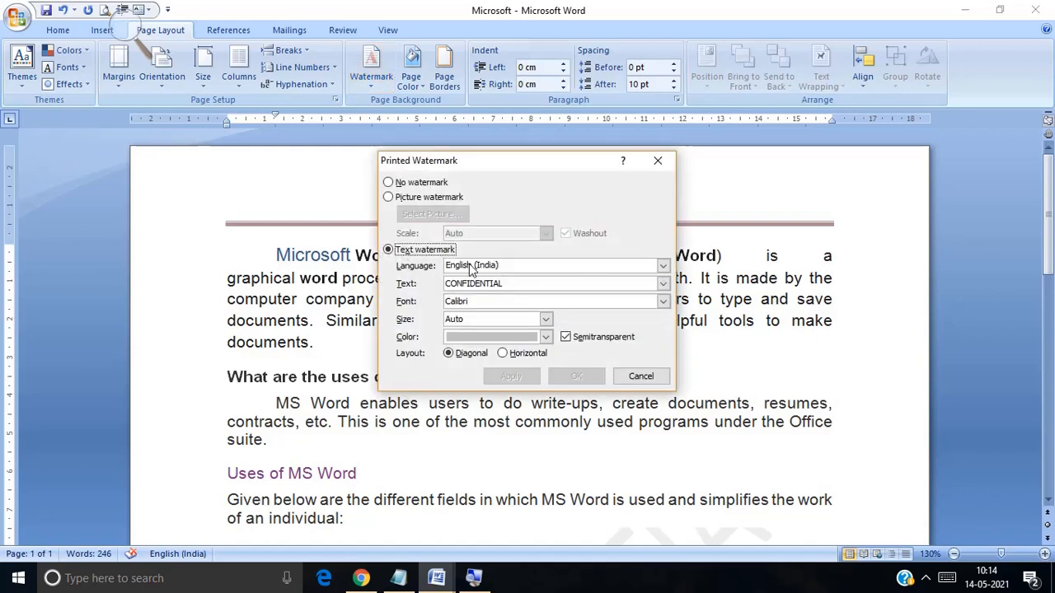
{"action": "left_click", "coordinate": [412, 199]}
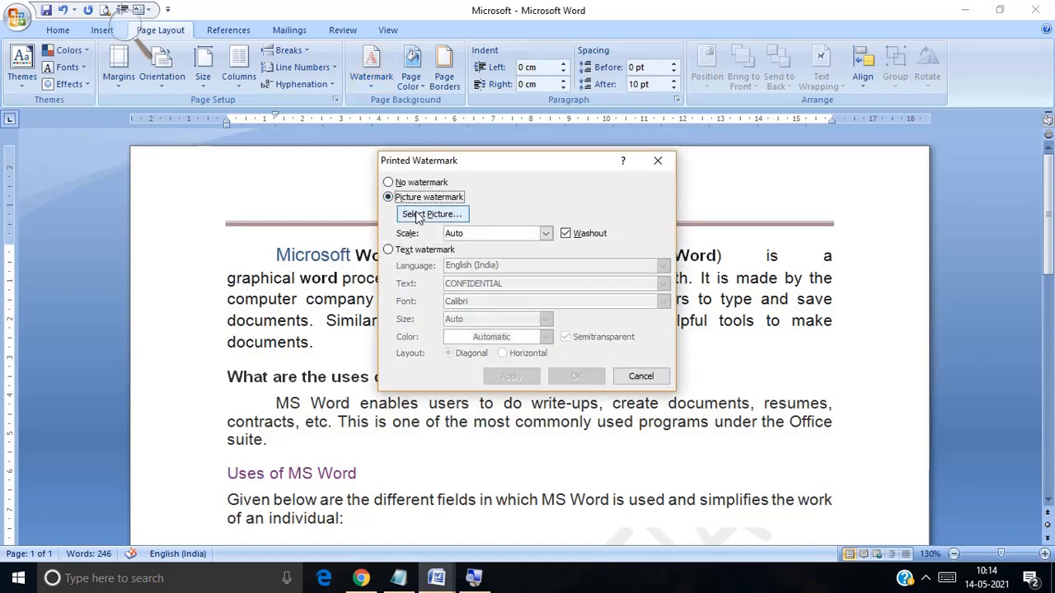
{"action": "left_click", "coordinate": [416, 218]}
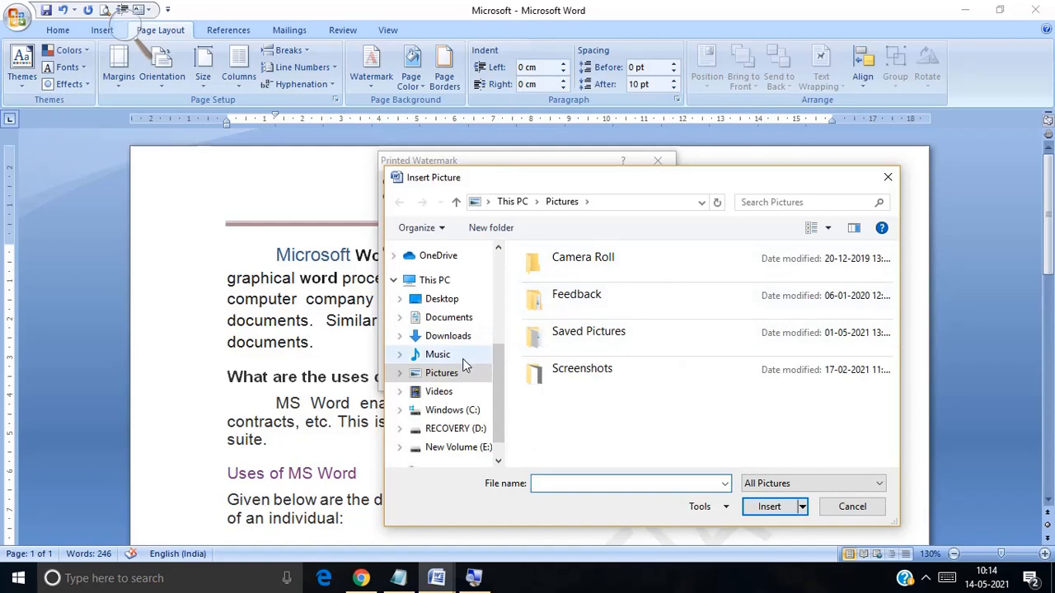
Look through the Camera Roll, Screenshots and Saved Pictures folders for a watermark picture
{"action": "left_click", "coordinate": [589, 254]}
{"action": "double_click", "coordinate": [589, 258]}
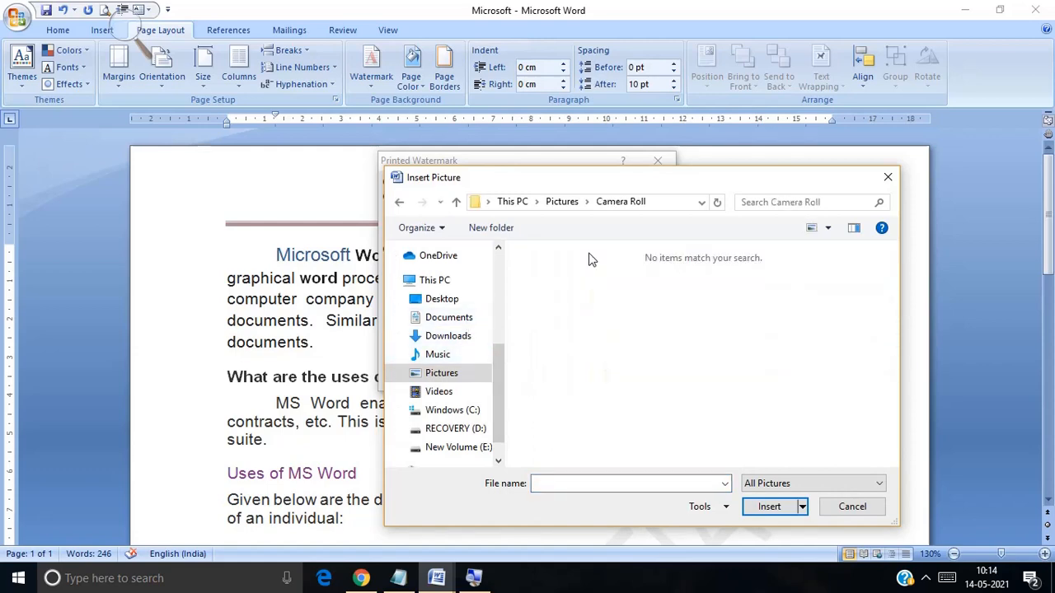
{"action": "key", "text": "BackSpace"}
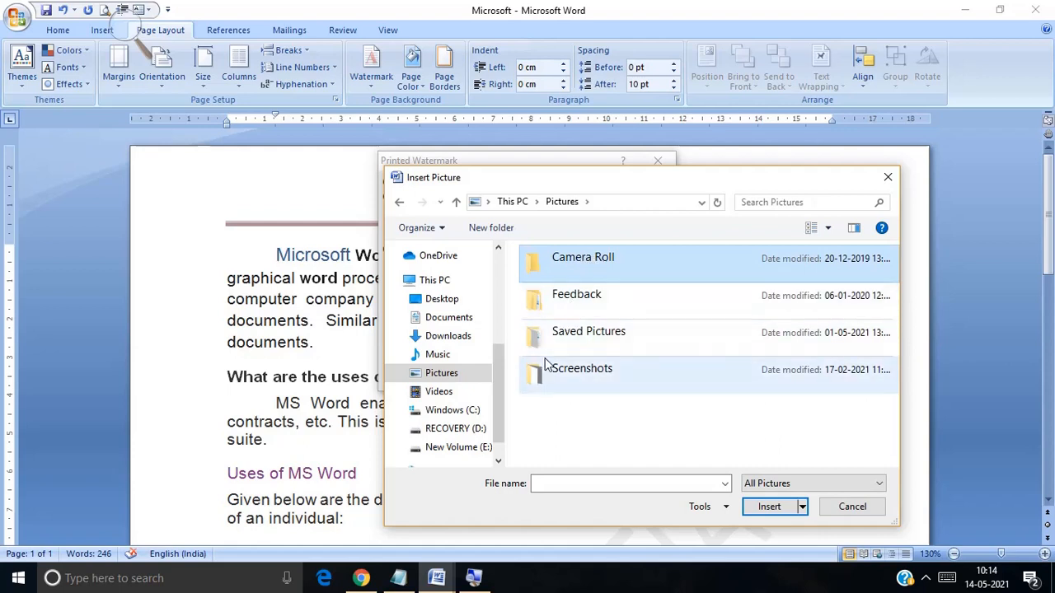
{"action": "double_click", "coordinate": [546, 368]}
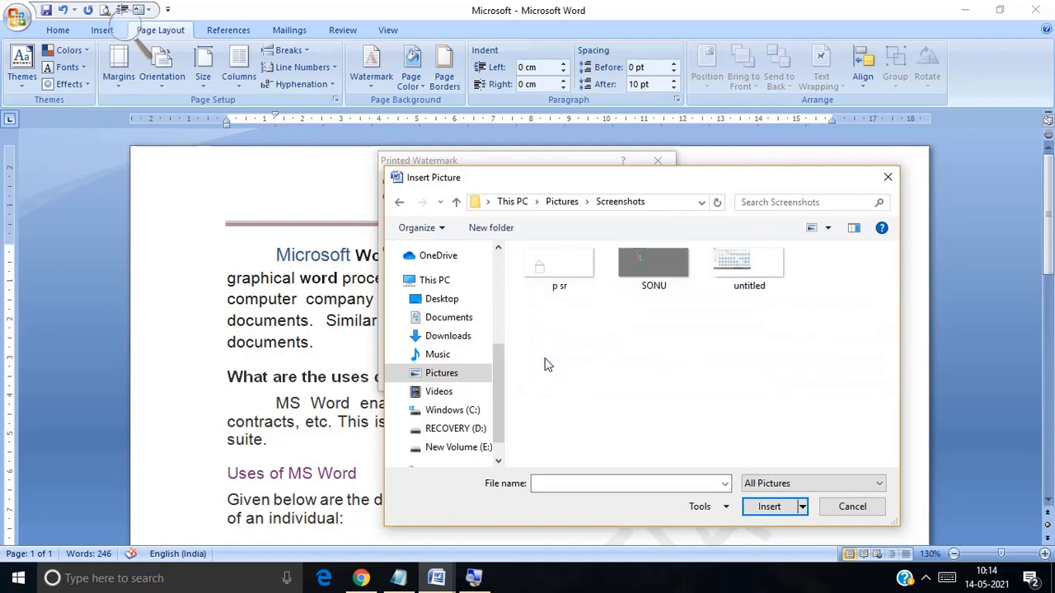
{"action": "key", "text": "BackSpace"}
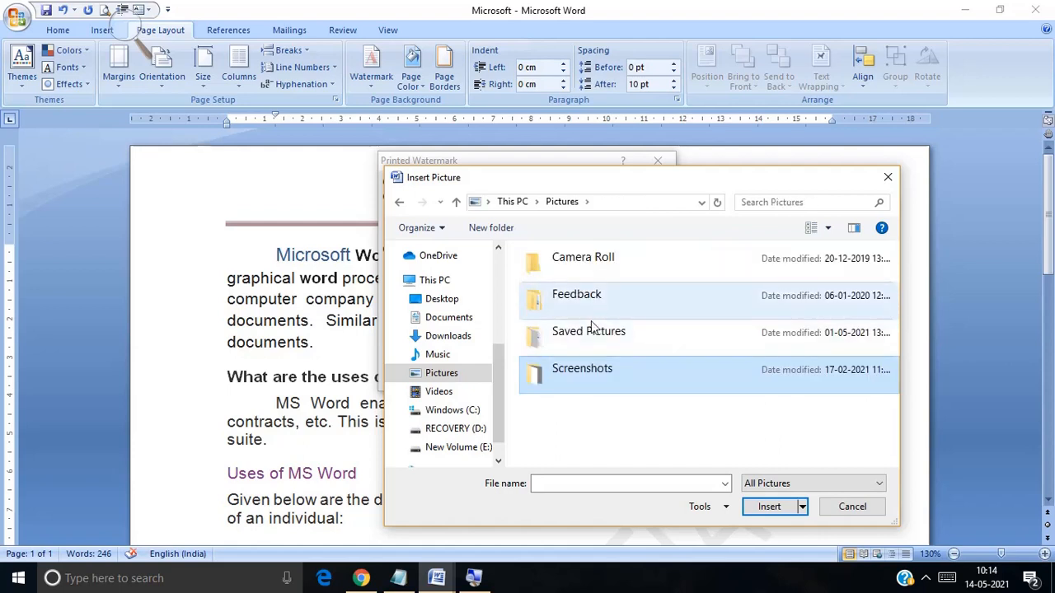
{"action": "left_click", "coordinate": [590, 332]}
{"action": "double_click", "coordinate": [591, 332]}
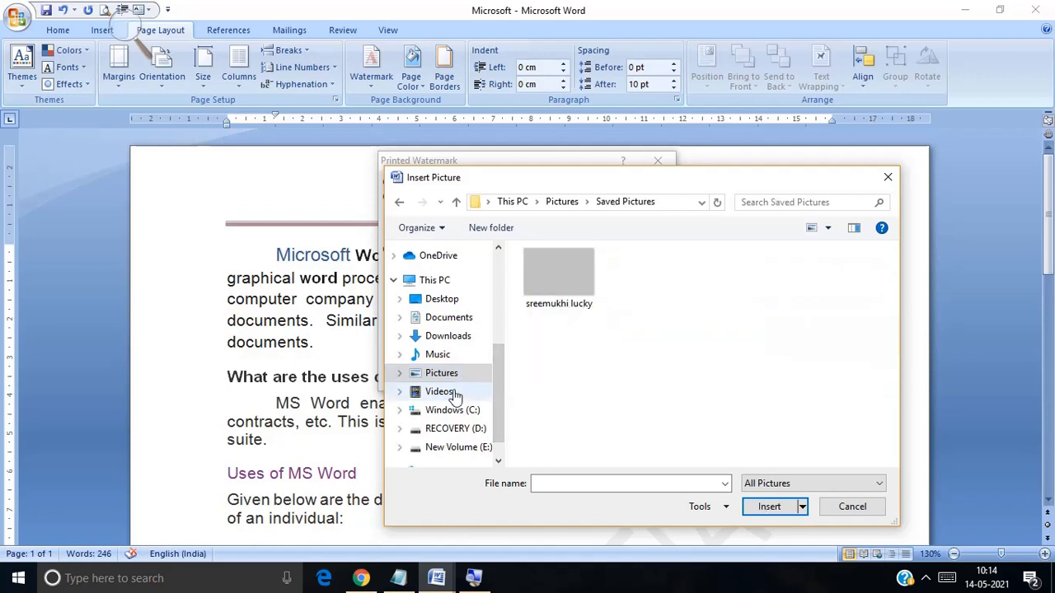
Choose the colourful picture beside "bussiness" in the Documents folder, apply it as the watermark and check the page
{"action": "left_click", "coordinate": [463, 325]}
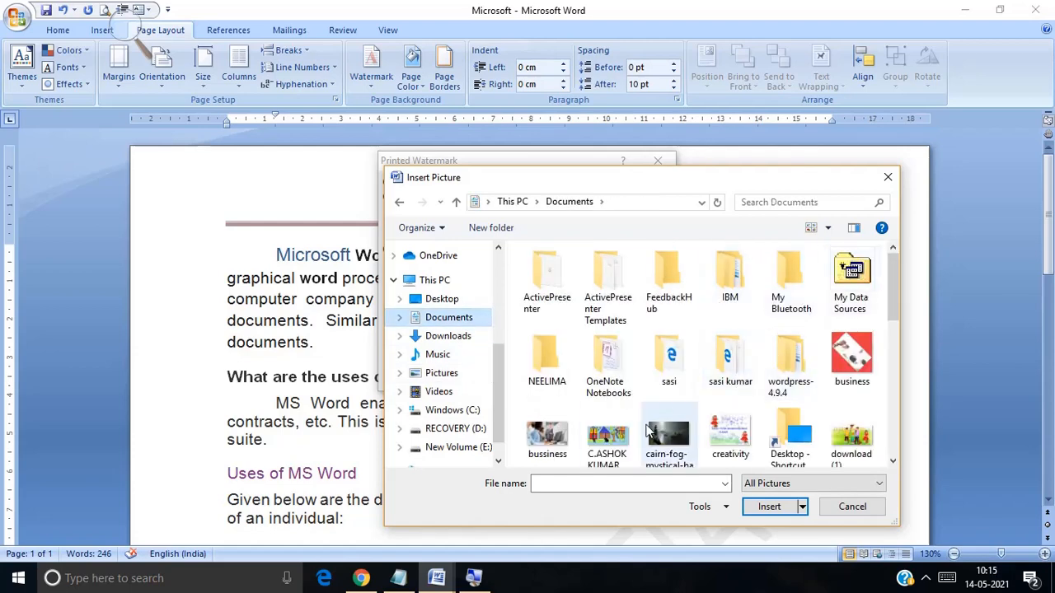
{"action": "left_click", "coordinate": [614, 448]}
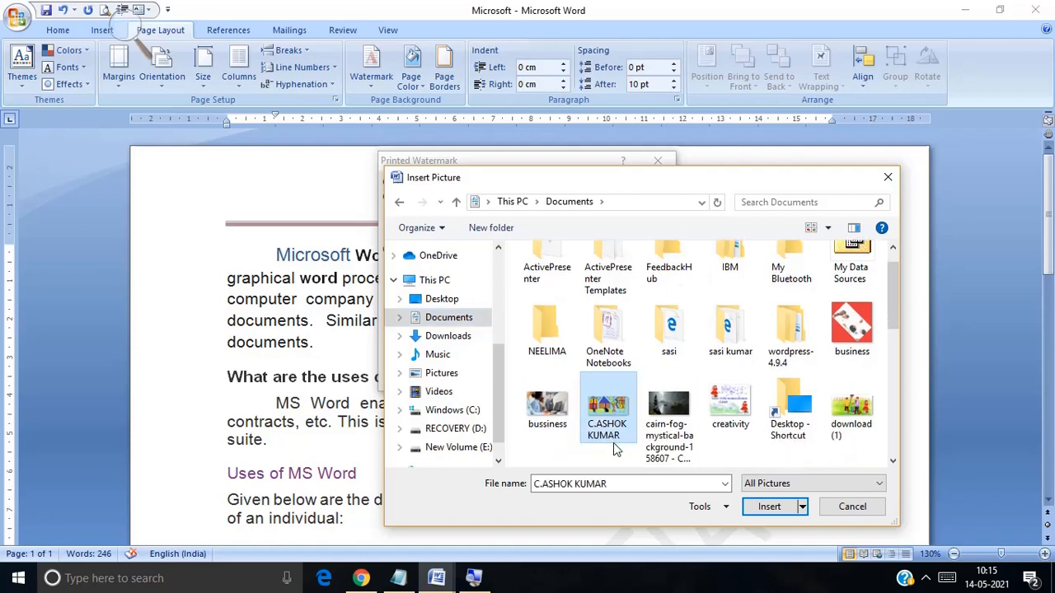
{"action": "left_click", "coordinate": [774, 512]}
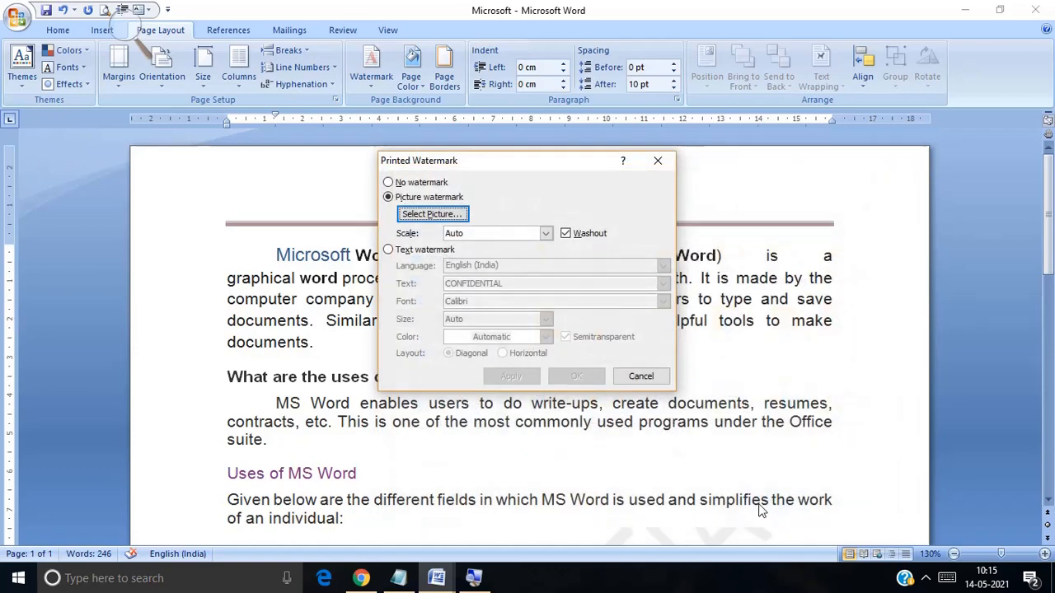
{"action": "left_click", "coordinate": [588, 378]}
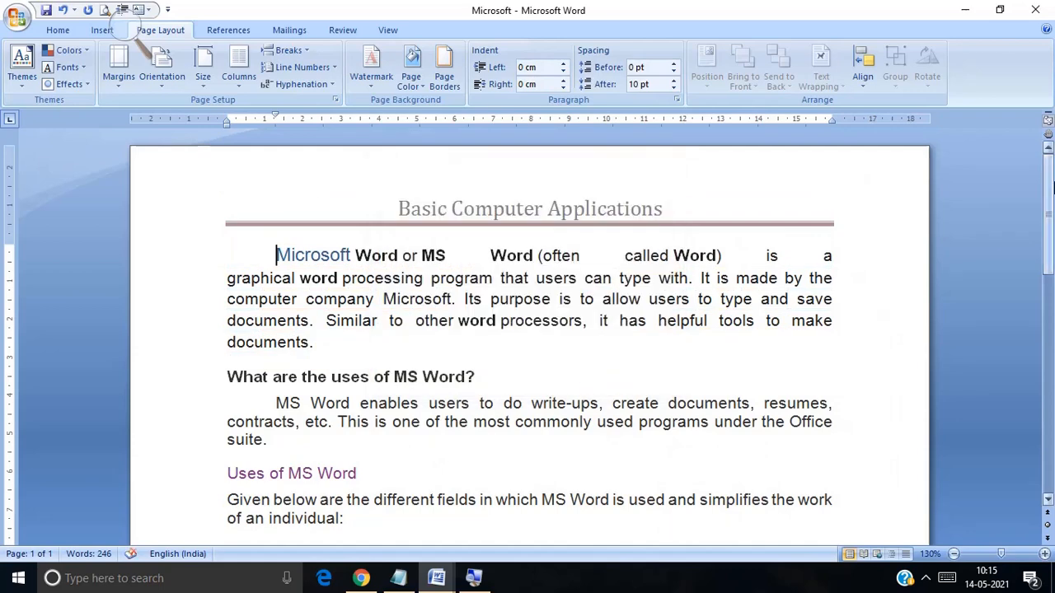
{"action": "left_click_drag", "start_coordinate": [1051, 186], "coordinate": [1047, 133]}
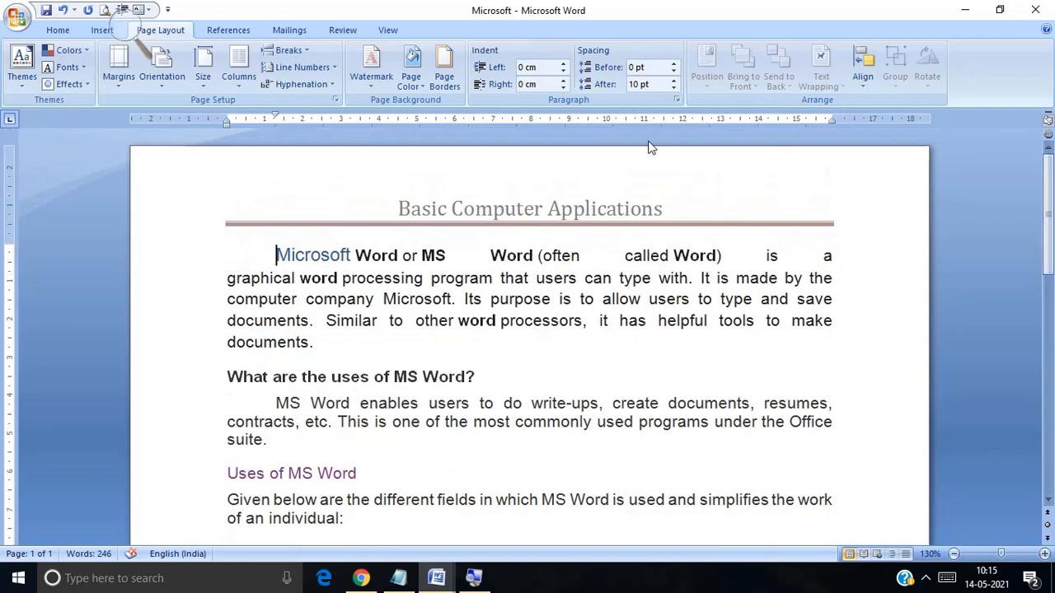
Choose a dash-dot box page border for the whole document and show the available border art
{"action": "left_click", "coordinate": [447, 82]}
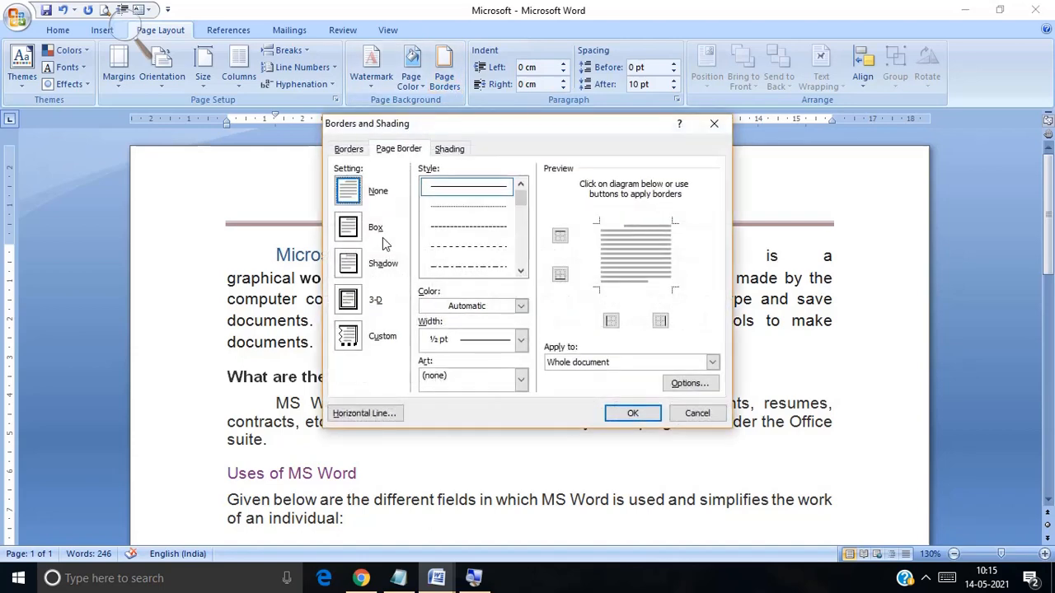
{"action": "left_click", "coordinate": [464, 267]}
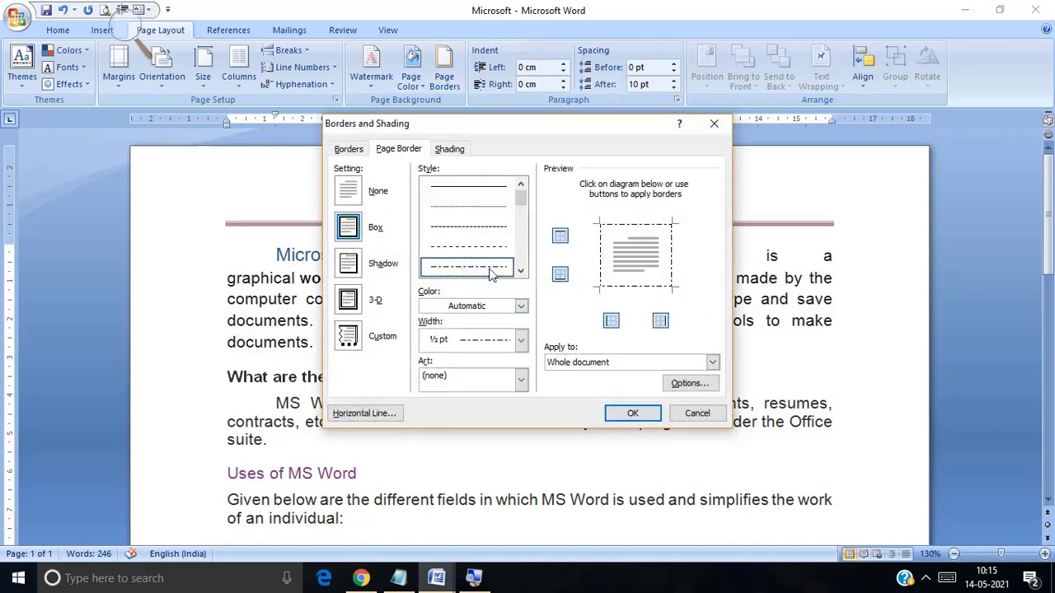
{"action": "left_click", "coordinate": [521, 380]}
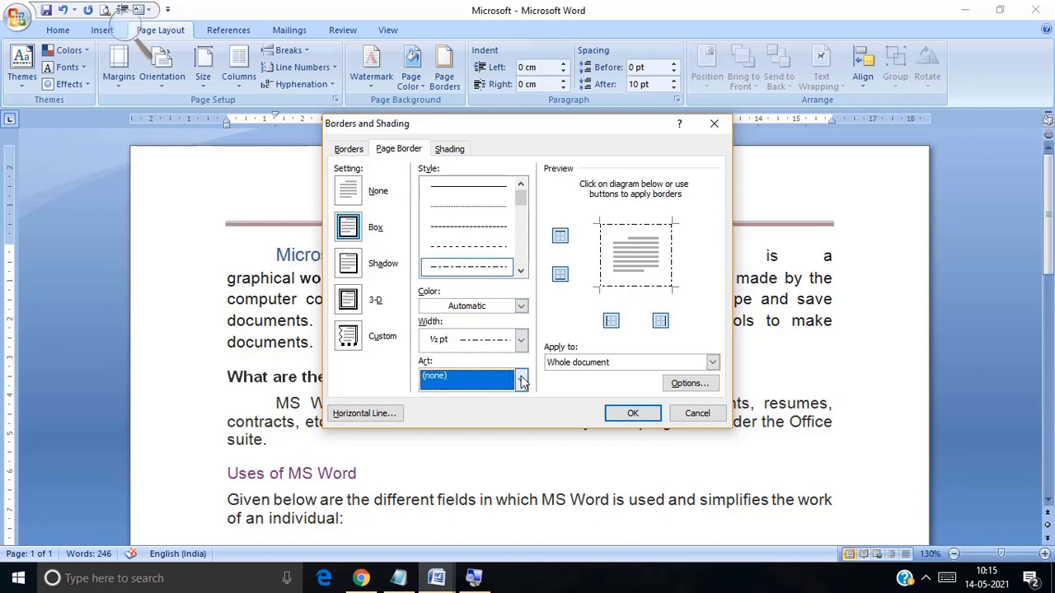
{"action": "left_click", "coordinate": [486, 386]}
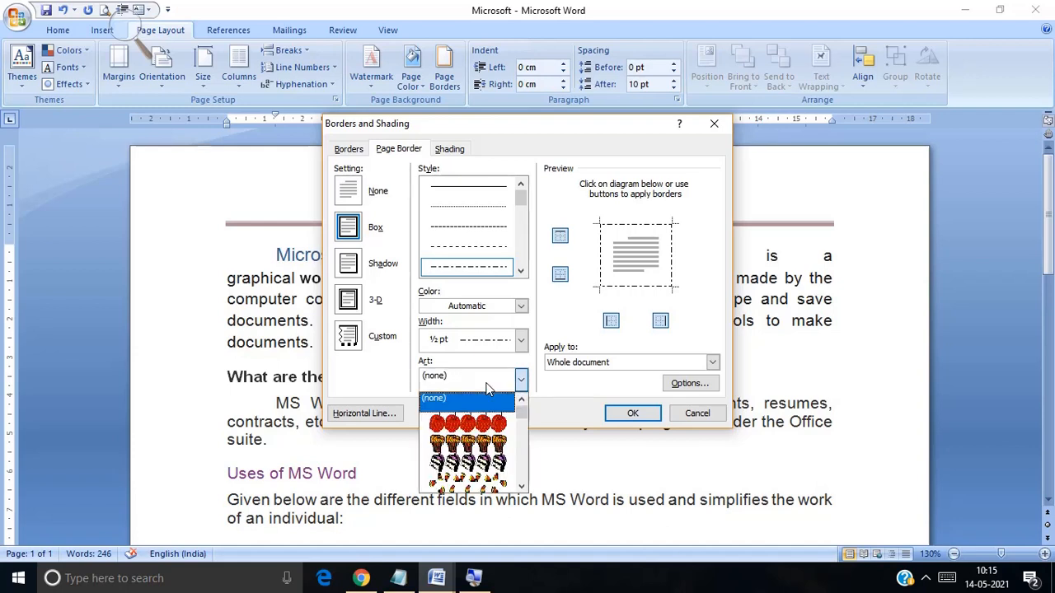